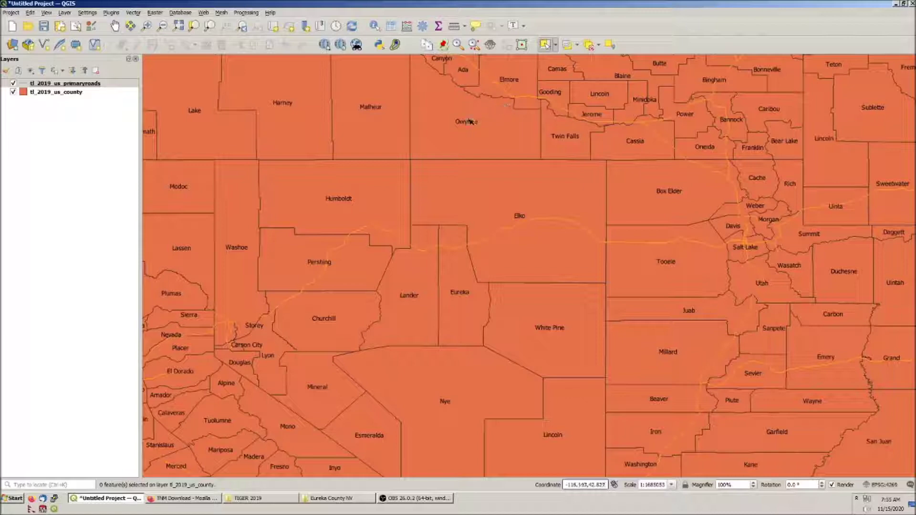
{"action": "left_click", "coordinate": [56, 95]}
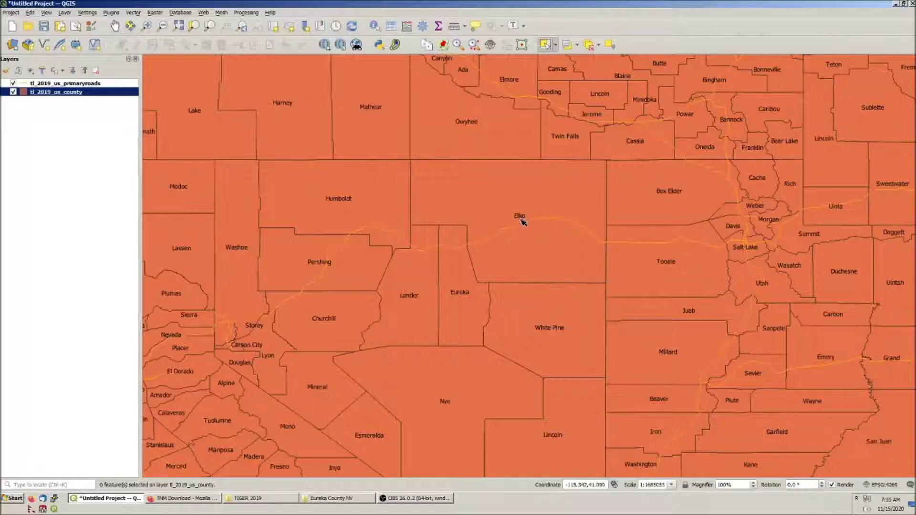
{"action": "left_click", "coordinate": [74, 84]}
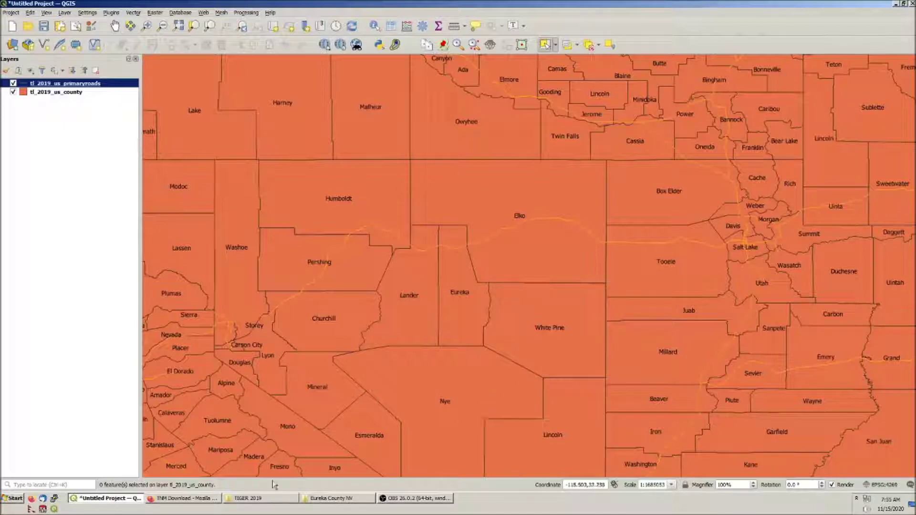
{"action": "left_click", "coordinate": [186, 498]}
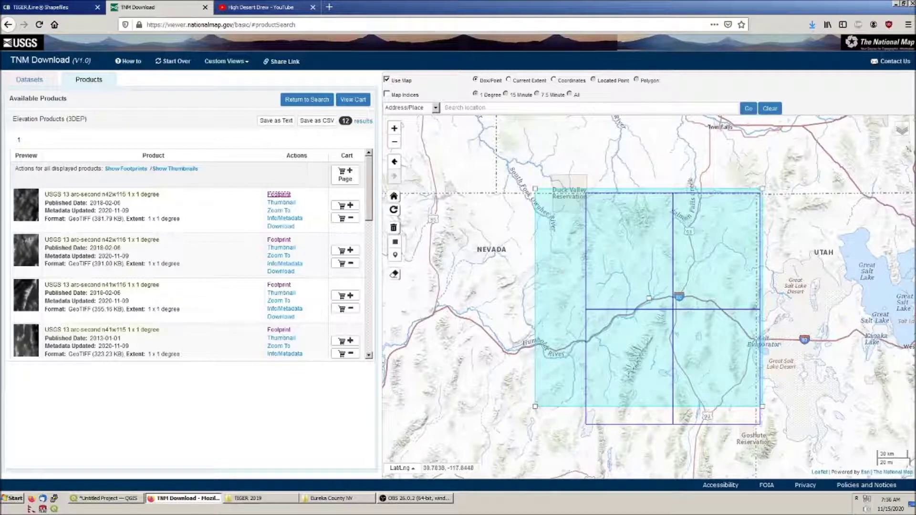
{"action": "left_click", "coordinate": [92, 500]}
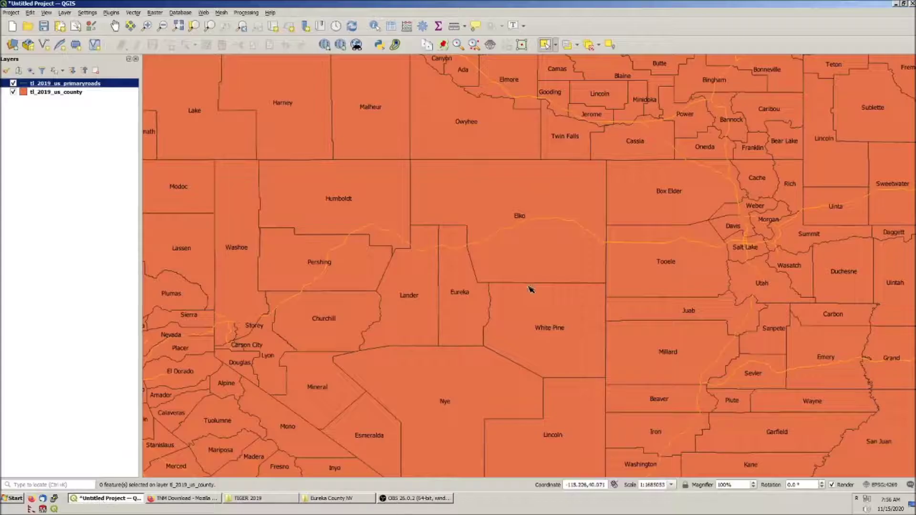
{"action": "left_click", "coordinate": [80, 143]}
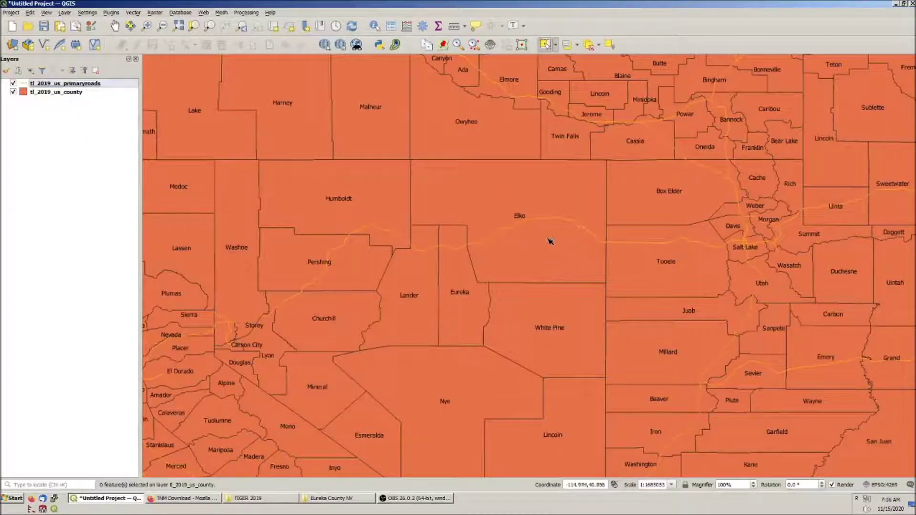
Step: Try to select Elko County on the map with the Select Features tool
{"action": "left_click", "coordinate": [557, 48]}
{"action": "left_click", "coordinate": [573, 57]}
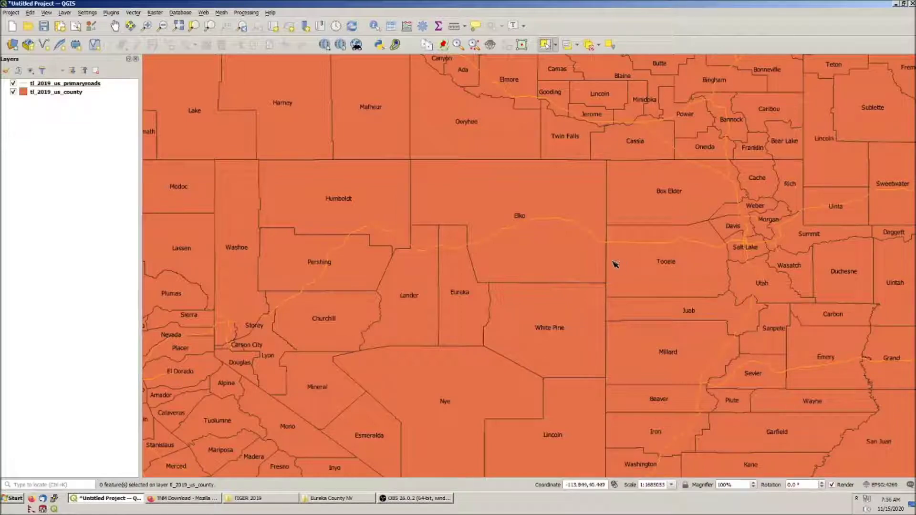
{"action": "right_click", "coordinate": [558, 203]}
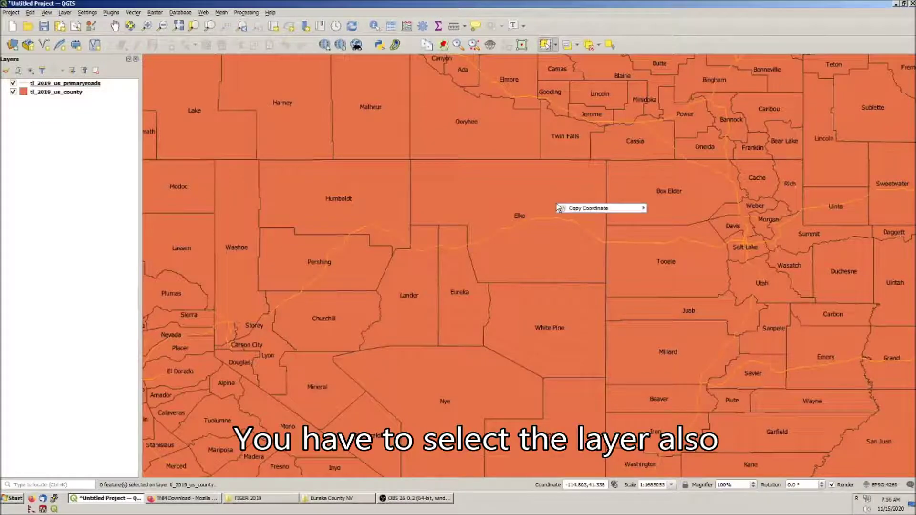
{"action": "left_click", "coordinate": [517, 181]}
{"action": "left_click", "coordinate": [556, 45]}
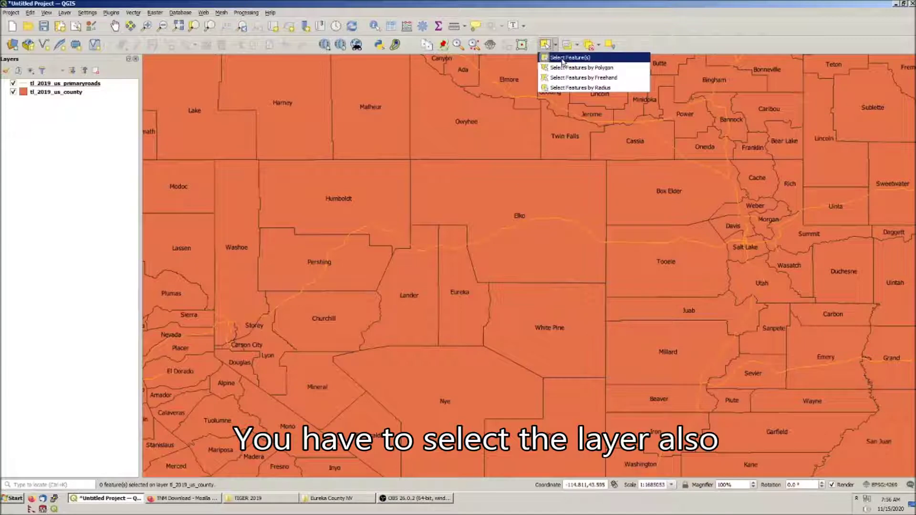
{"action": "left_click", "coordinate": [563, 59]}
{"action": "left_click", "coordinate": [557, 45]}
{"action": "left_click", "coordinate": [562, 59]}
Step: Hide the tl_2019_us_primaryroads layer and select Elko County in the tl_2019_us_county layer
{"action": "left_click", "coordinate": [13, 83]}
{"action": "left_click", "coordinate": [74, 92]}
{"action": "right_click", "coordinate": [72, 92]}
{"action": "left_click", "coordinate": [33, 146]}
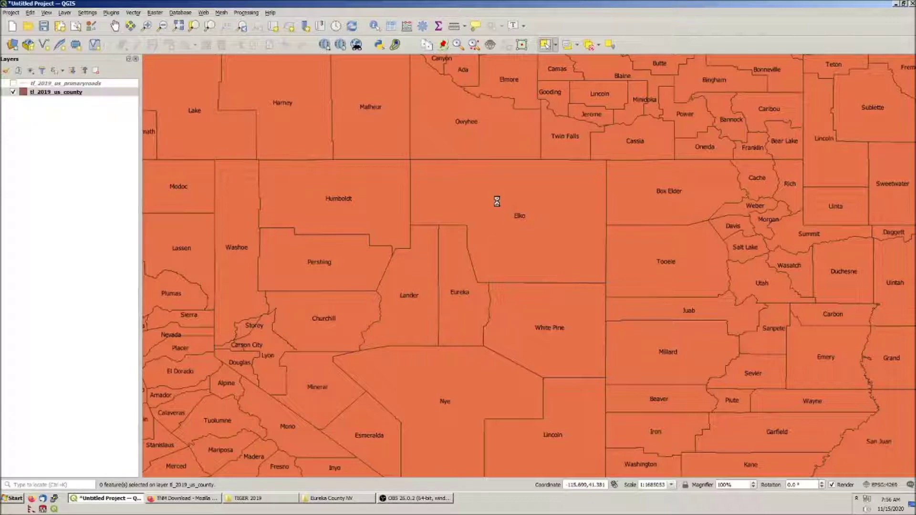
{"action": "left_click", "coordinate": [477, 209]}
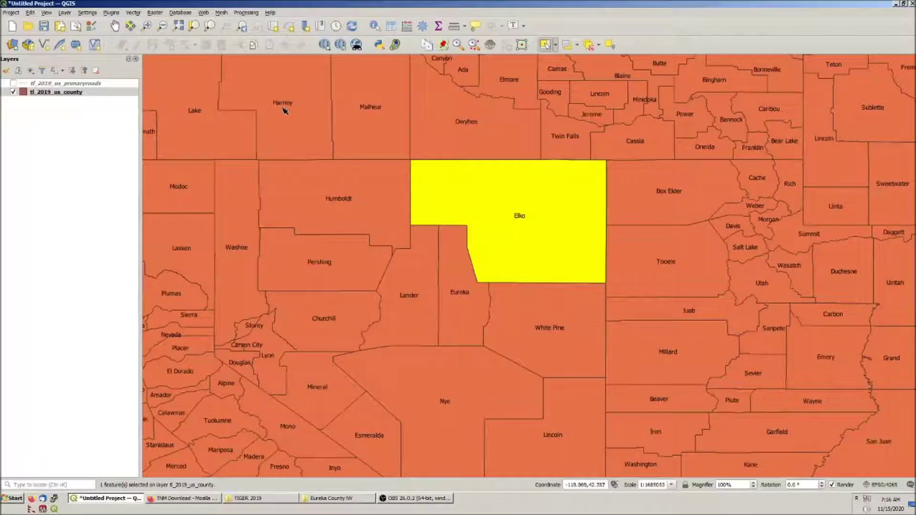
Step: Export all features of tl_2019_us_county as an ESRI Shapefile named "Elko County, NV.shp" in the Eureka County, NV folder
{"action": "right_click", "coordinate": [46, 91]}
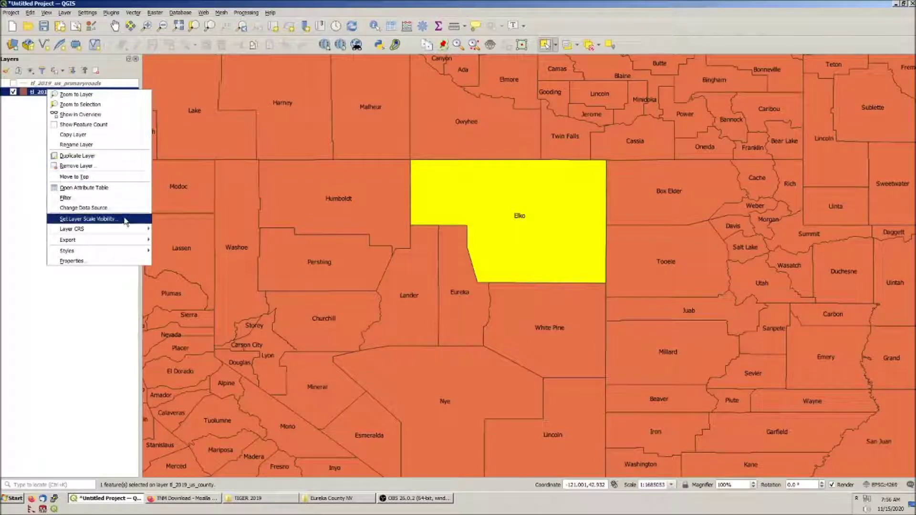
{"action": "mouse_move", "coordinate": [126, 240]}
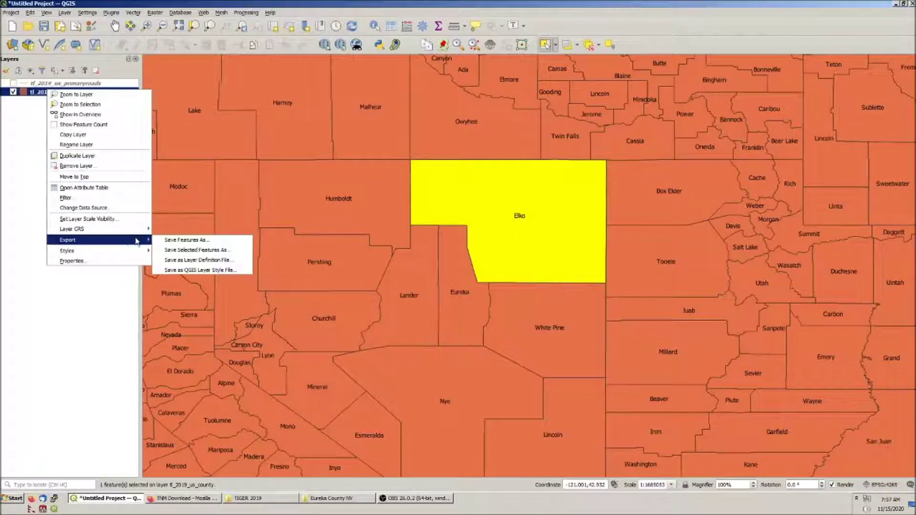
{"action": "left_click", "coordinate": [187, 241]}
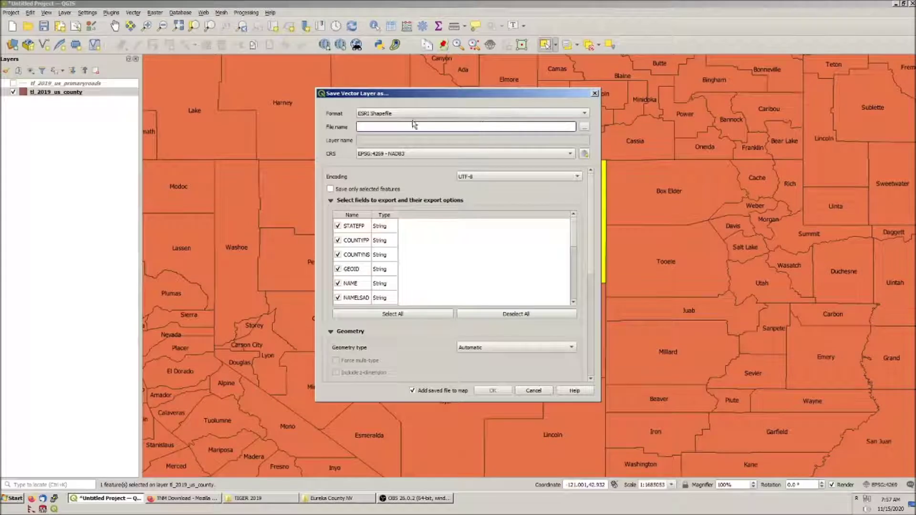
{"action": "left_click", "coordinate": [584, 126]}
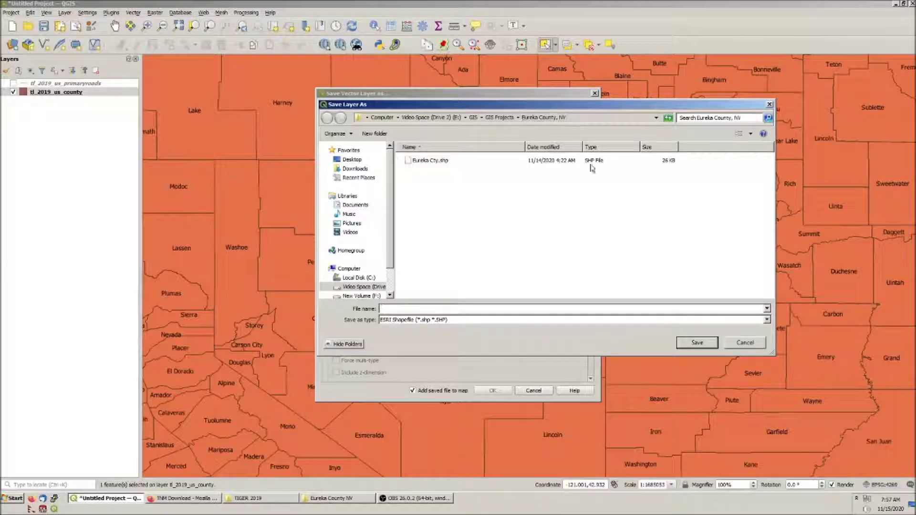
{"action": "left_click", "coordinate": [411, 308]}
{"action": "type", "text": "E"}
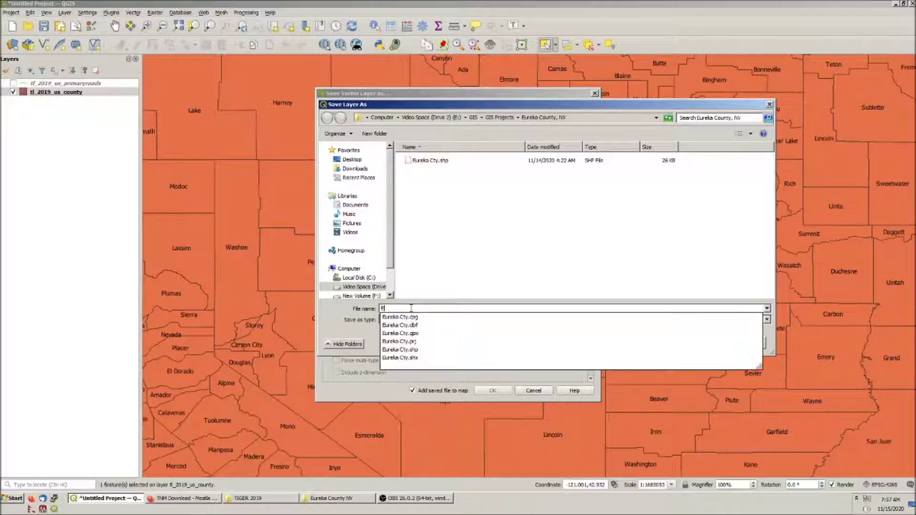
{"action": "type", "text": "lko, C"}
{"action": "key", "text": "BackSpace"}
{"action": "key", "text": "BackSpace"}
{"action": "key", "text": "BackSpace"}
{"action": "type", "text": "C"}
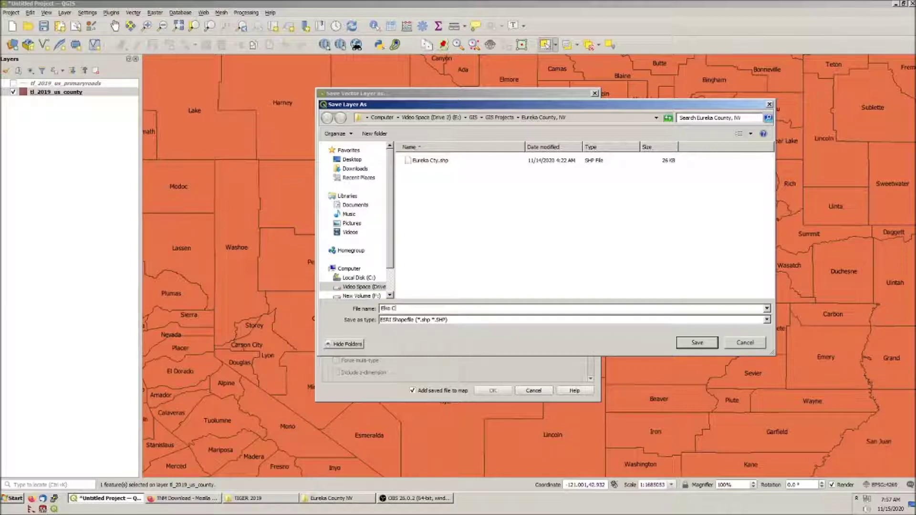
{"action": "type", "text": "ounty, NV.shp"}
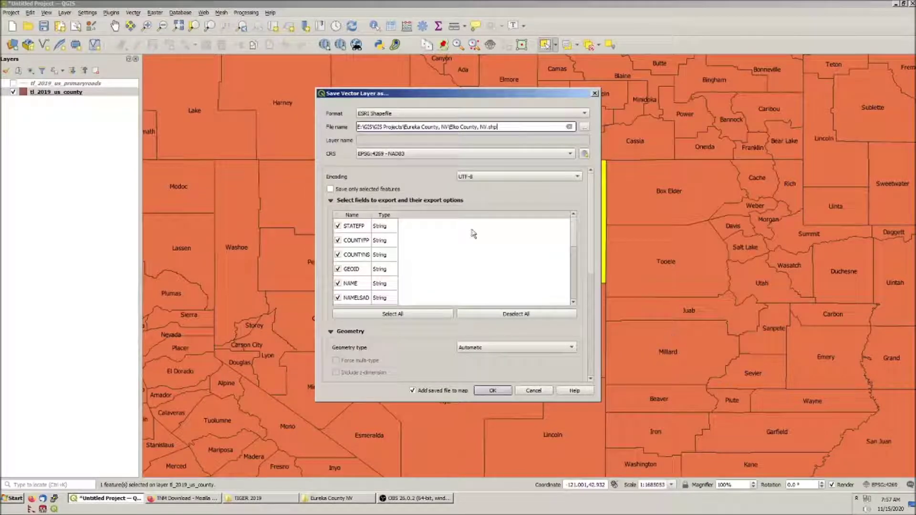
{"action": "left_click", "coordinate": [491, 391]}
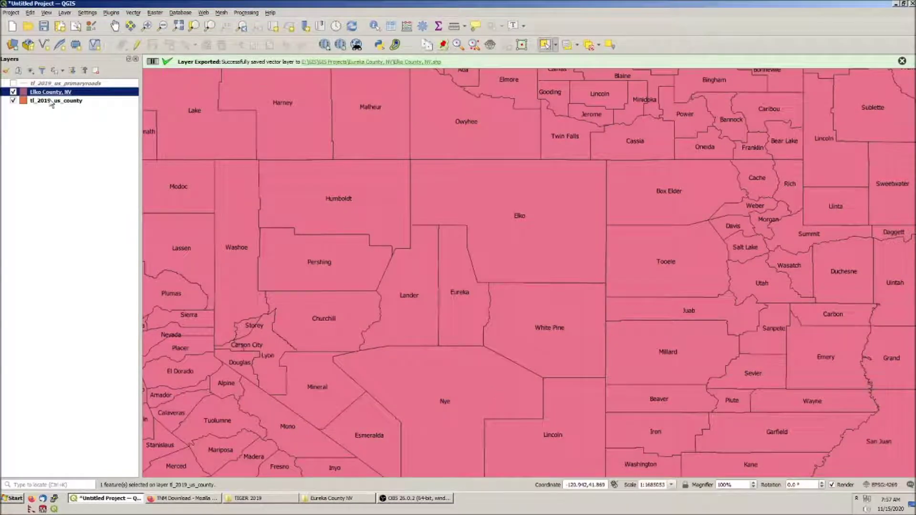
Step: Toggle the visibility of the Elko County, NV and tl_2019_us_county layers to check what was exported
{"action": "left_click", "coordinate": [14, 93]}
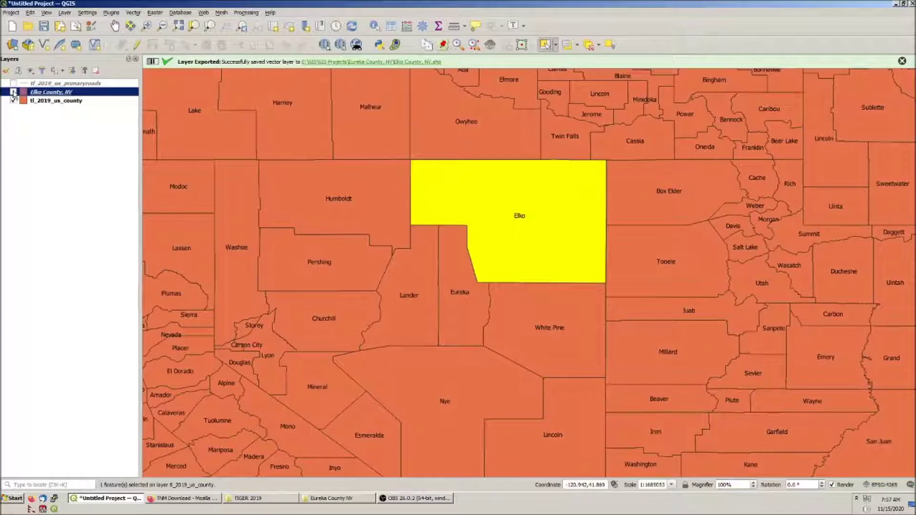
{"action": "left_click", "coordinate": [14, 101]}
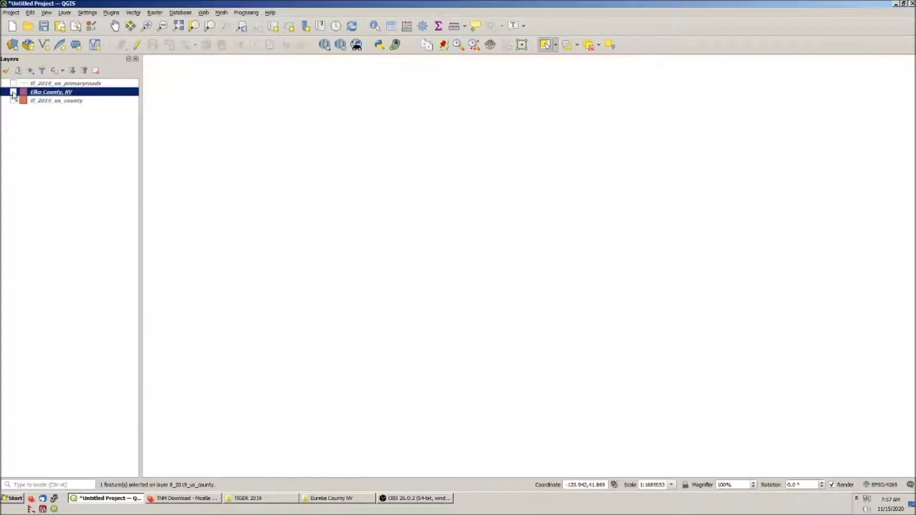
{"action": "left_click", "coordinate": [13, 93]}
{"action": "left_click", "coordinate": [13, 100]}
{"action": "left_click", "coordinate": [13, 93]}
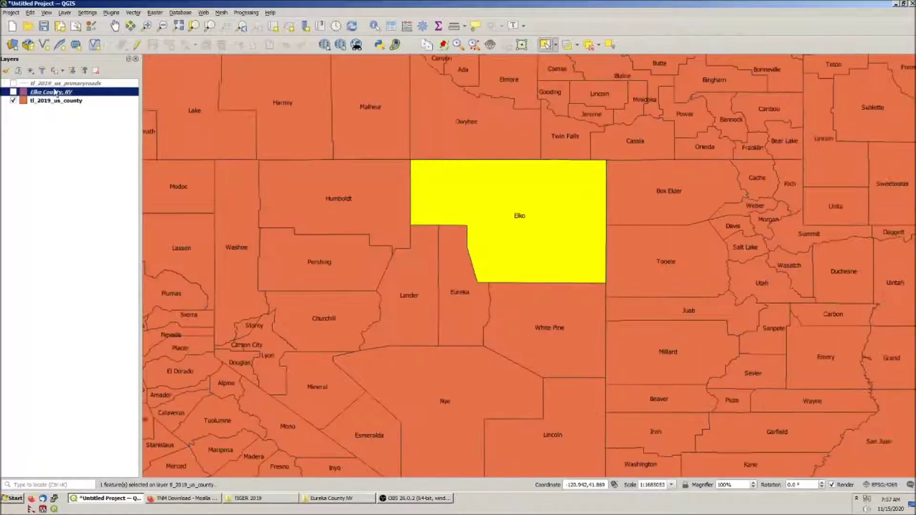
Step: Remove the Elko County, NV layer from the project
{"action": "right_click", "coordinate": [56, 94]}
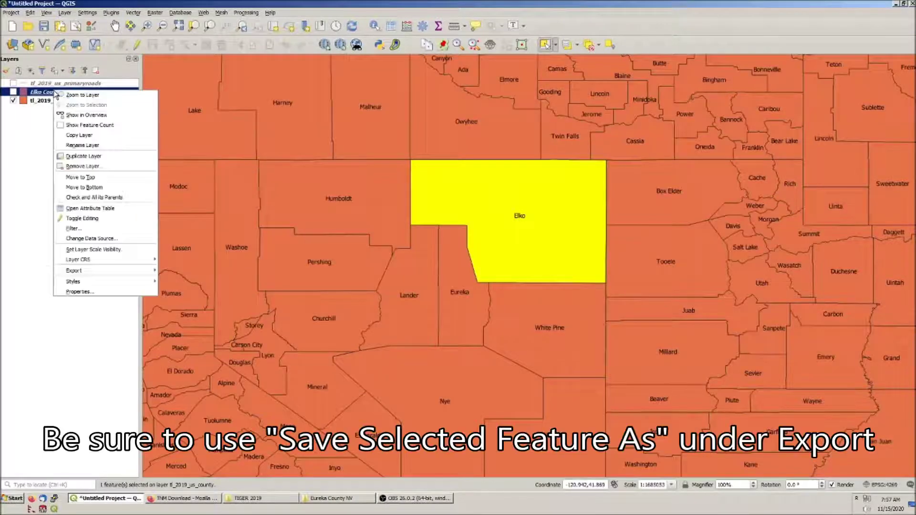
{"action": "left_click", "coordinate": [80, 166]}
{"action": "left_click", "coordinate": [441, 259]}
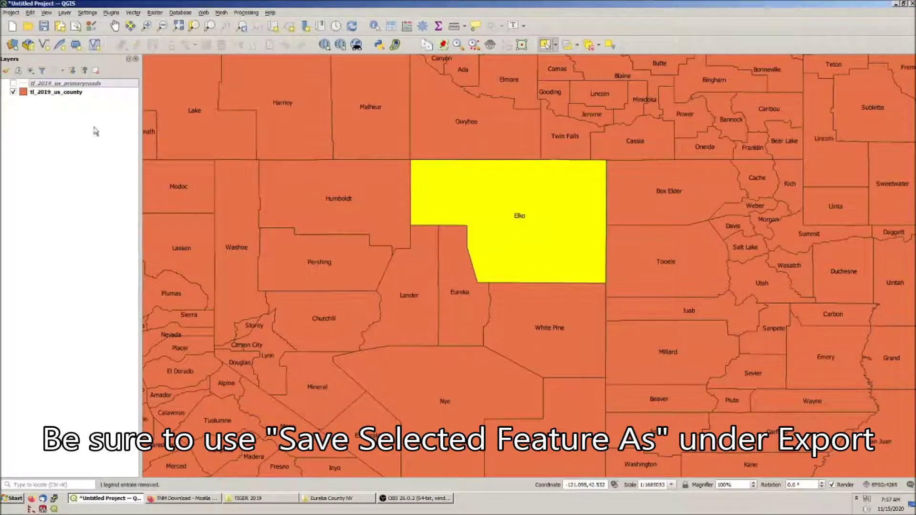
Step: Export only the selected Elko feature of tl_2019_us_county as an ESRI Shapefile, overwriting "Elko County, NV.shp"
{"action": "left_click", "coordinate": [51, 93]}
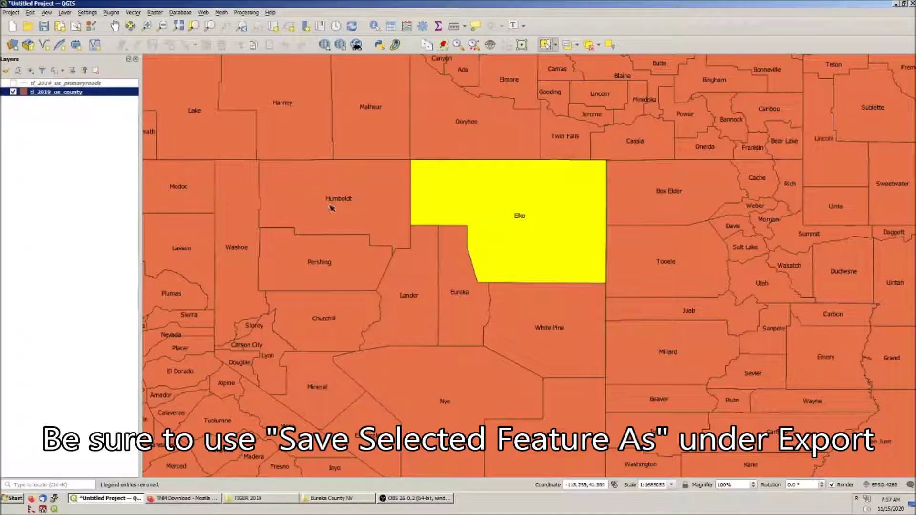
{"action": "right_click", "coordinate": [76, 94]}
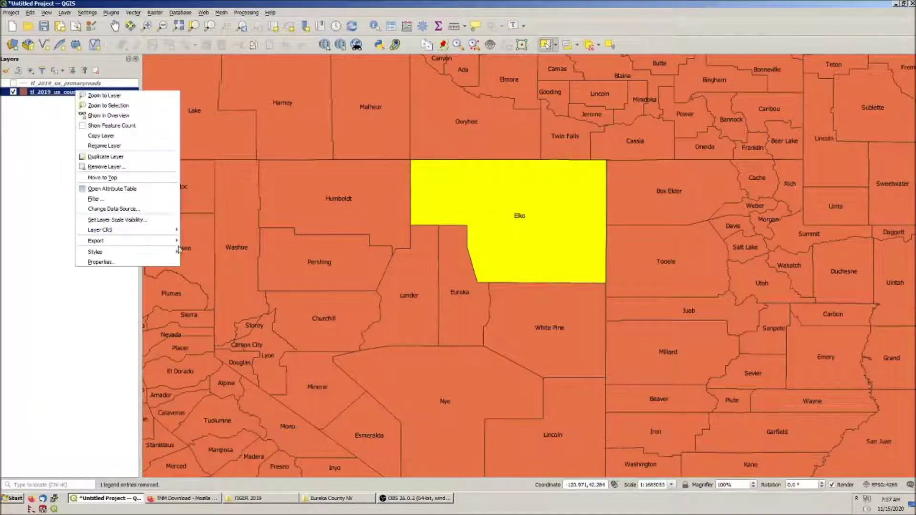
{"action": "mouse_move", "coordinate": [171, 246]}
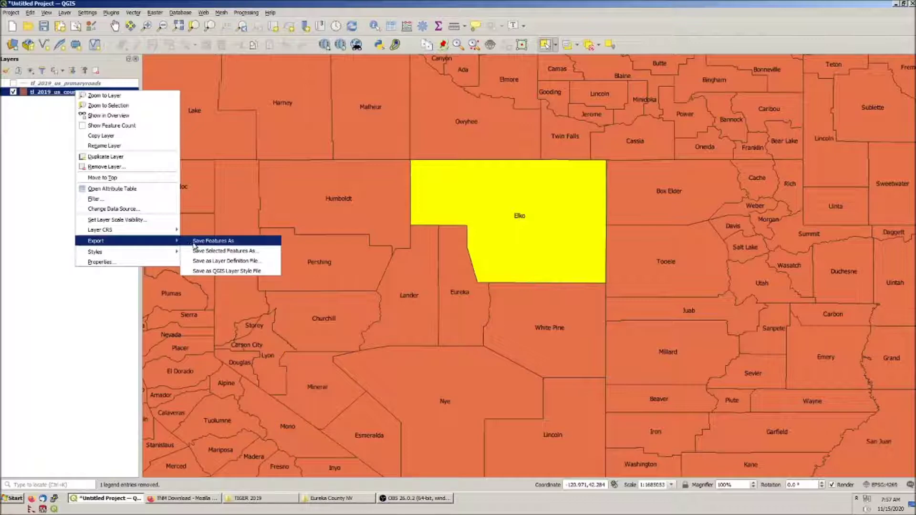
{"action": "left_click", "coordinate": [261, 252]}
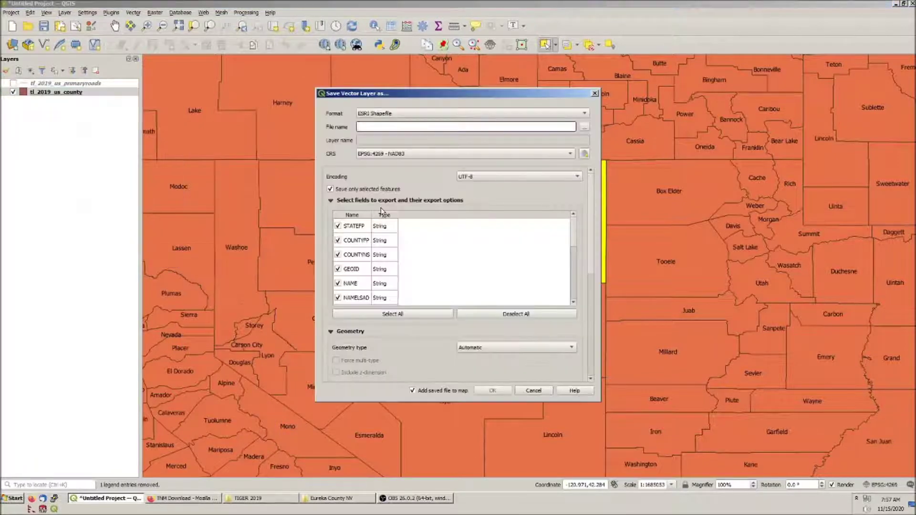
{"action": "left_click", "coordinate": [584, 127]}
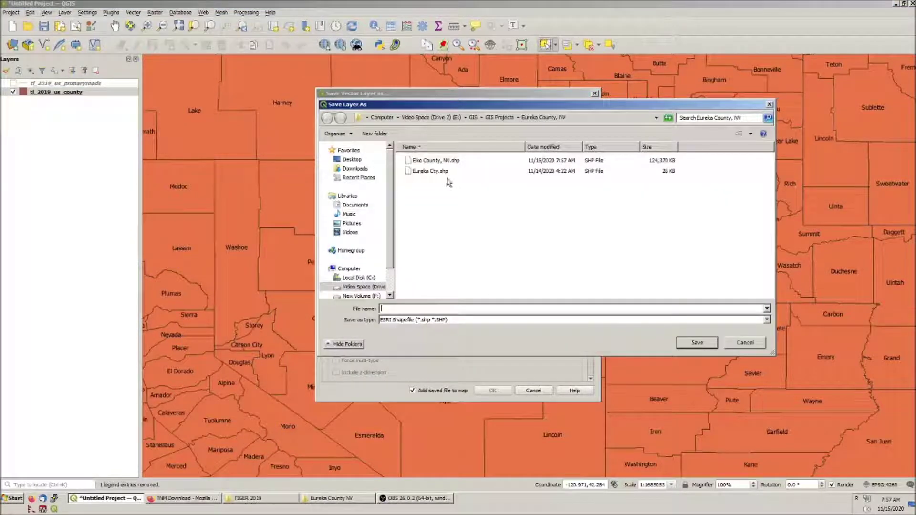
{"action": "left_click", "coordinate": [437, 161]}
{"action": "left_click", "coordinate": [698, 342]}
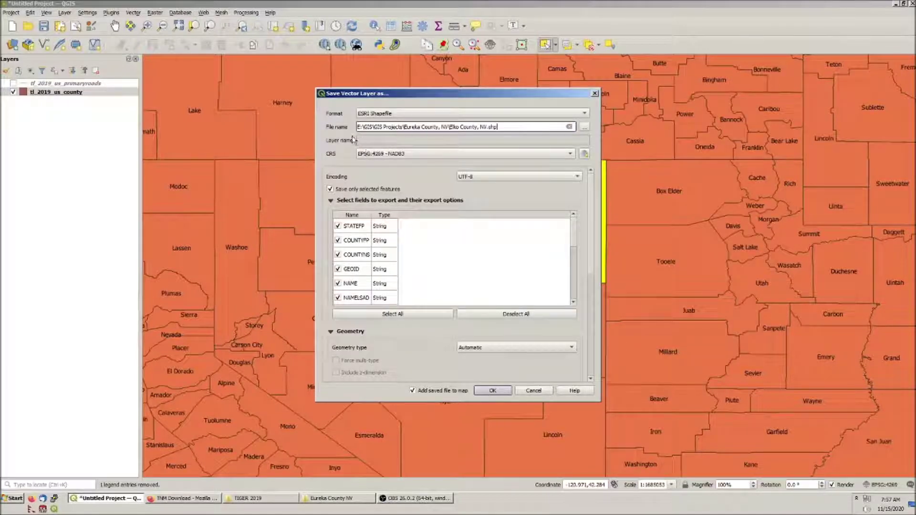
{"action": "left_click", "coordinate": [506, 391]}
{"action": "left_click", "coordinate": [473, 256]}
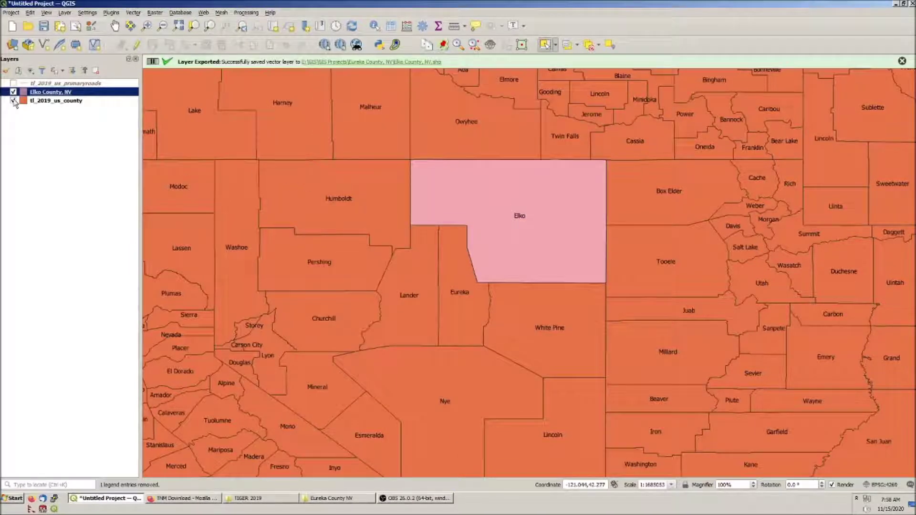
Step: Hide the tl_2019_us_county layer and remove it from the project
{"action": "left_click", "coordinate": [13, 101]}
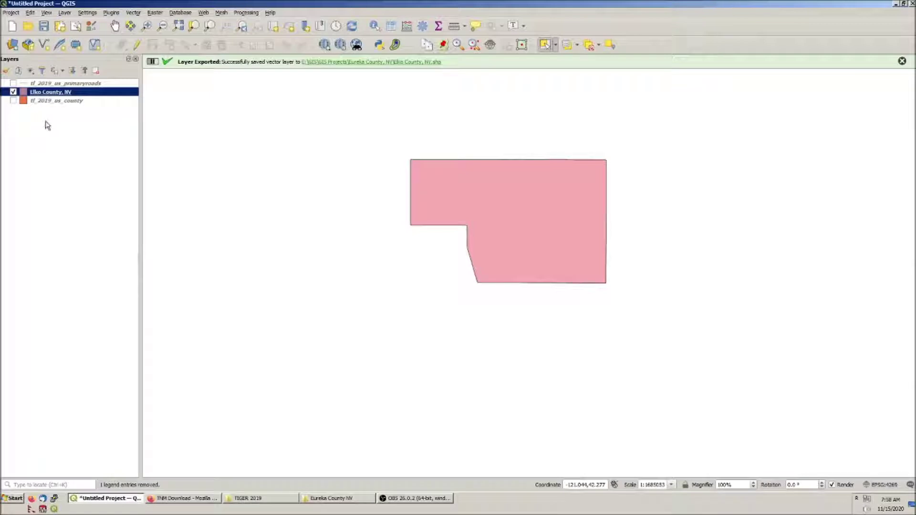
{"action": "right_click", "coordinate": [43, 100]}
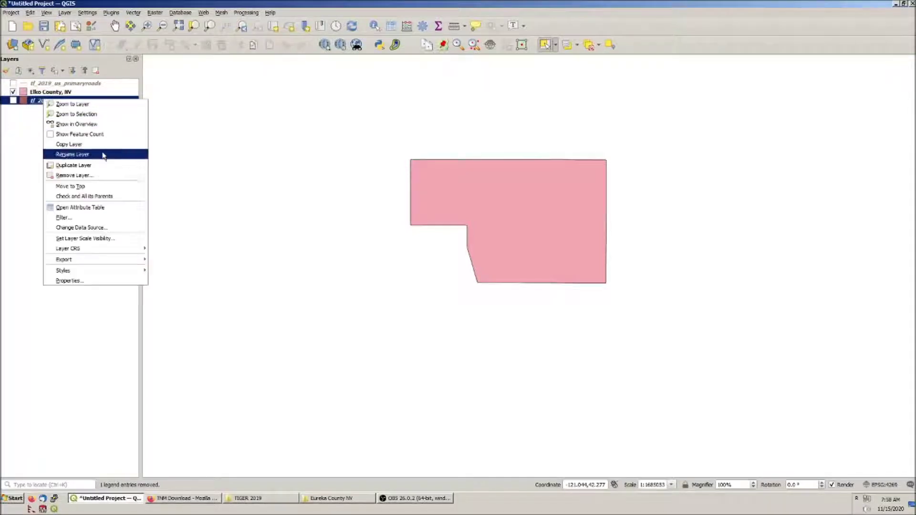
{"action": "left_click", "coordinate": [105, 176]}
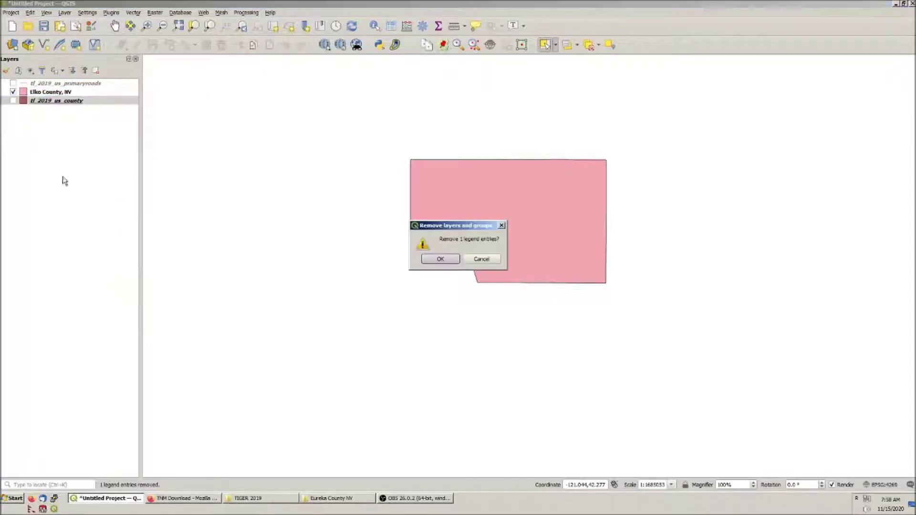
{"action": "left_click", "coordinate": [440, 259]}
Step: Remove the tl_2019_us_primaryroads layer from the project
{"action": "left_click", "coordinate": [98, 85]}
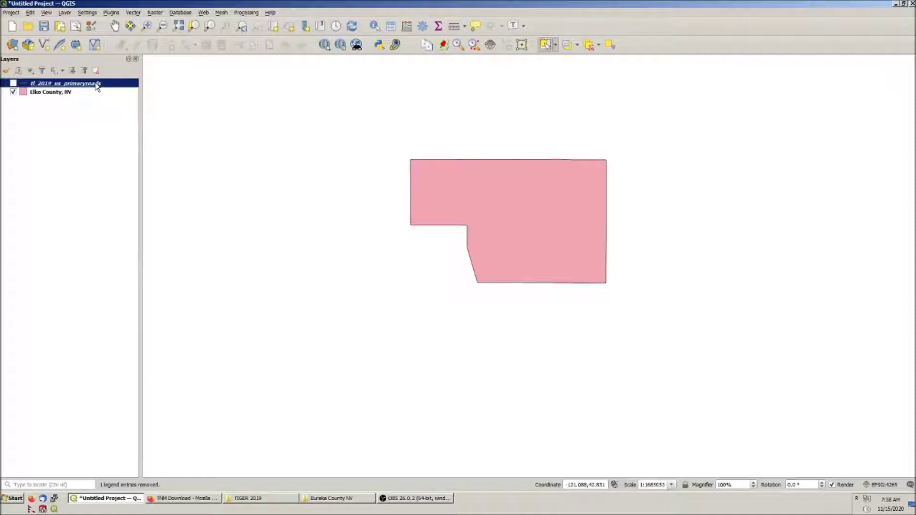
{"action": "right_click", "coordinate": [98, 85]}
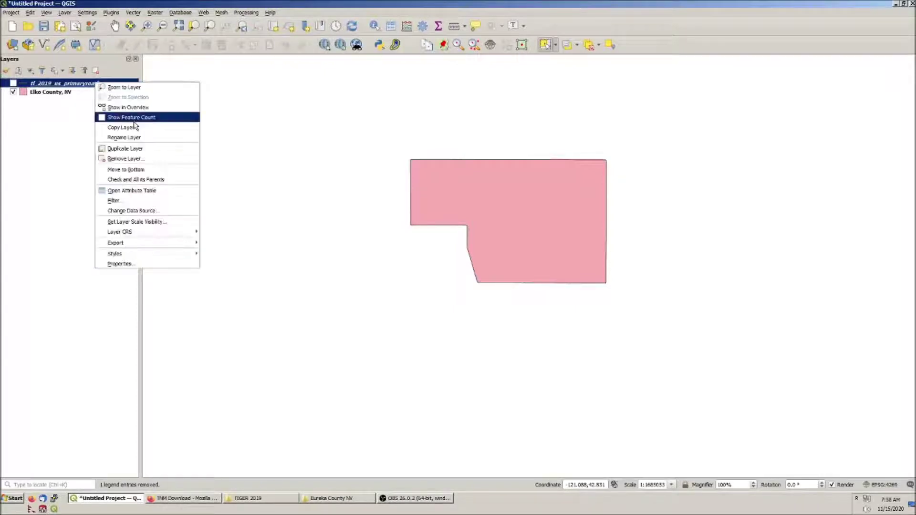
{"action": "left_click", "coordinate": [135, 159]}
{"action": "left_click", "coordinate": [433, 260]}
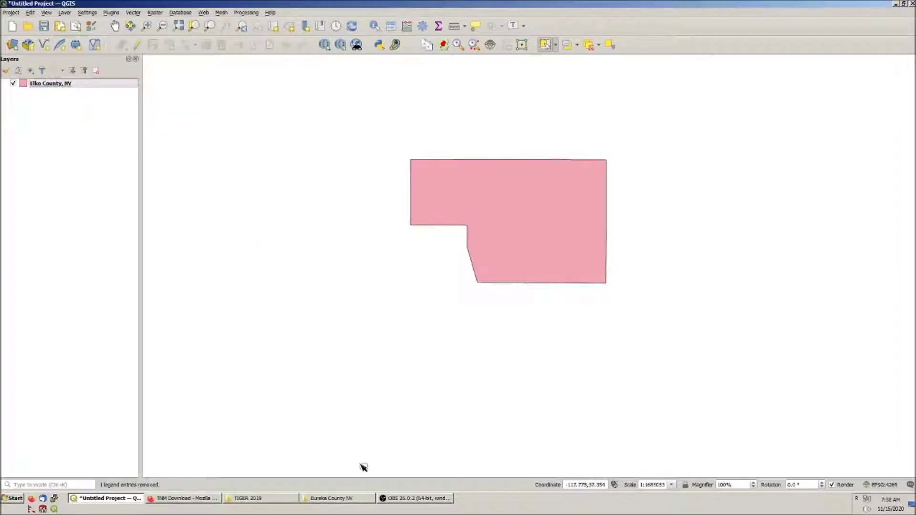
Step: Switch to the Census TIGER/Line Shapefiles page in Firefox and request the 2019 Roads layer type
{"action": "left_click", "coordinate": [181, 499]}
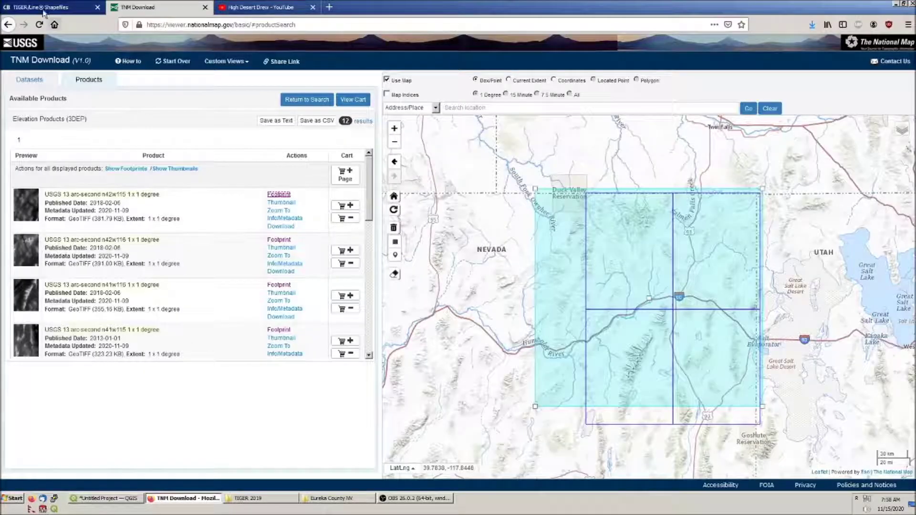
{"action": "left_click", "coordinate": [26, 5]}
{"action": "left_click", "coordinate": [117, 178]}
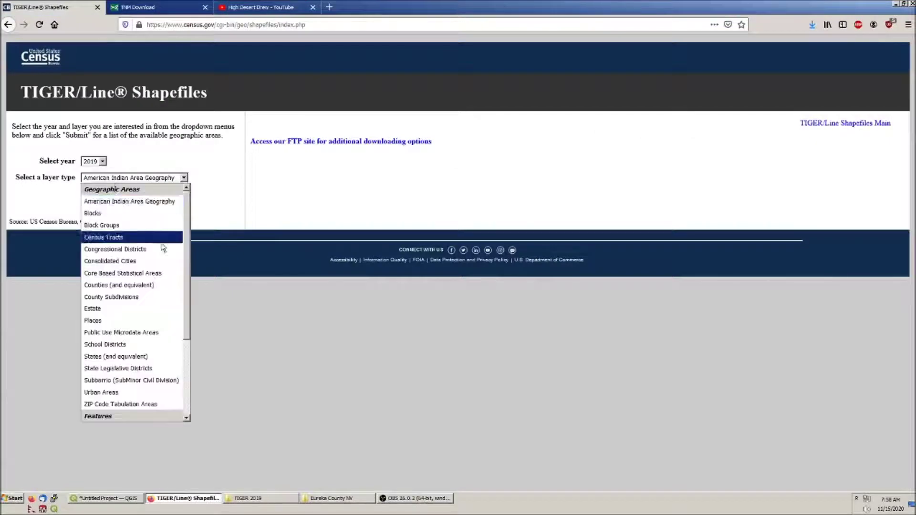
{"action": "scroll", "coordinate": [119, 236], "scroll_direction": "down", "scroll_amount": 3}
{"action": "left_click", "coordinate": [142, 361]}
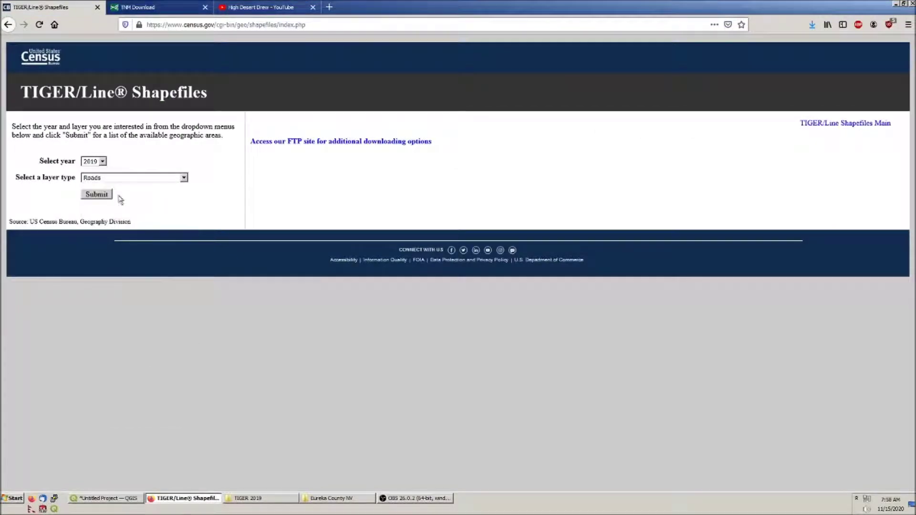
{"action": "left_click", "coordinate": [95, 195]}
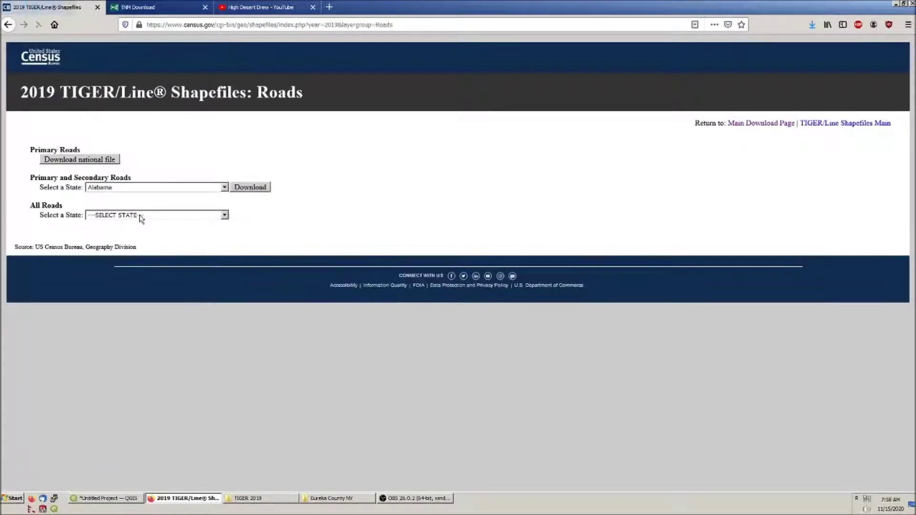
Step: Set the state for Primary and Secondary Roads to Nevada
{"action": "left_click", "coordinate": [143, 187]}
{"action": "scroll", "coordinate": [161, 304], "scroll_direction": "down", "scroll_amount": 6}
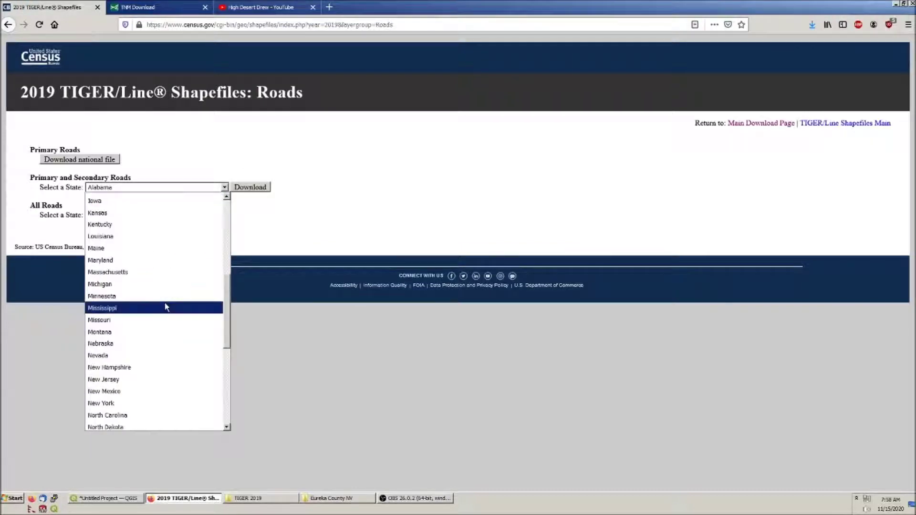
{"action": "left_click", "coordinate": [165, 357]}
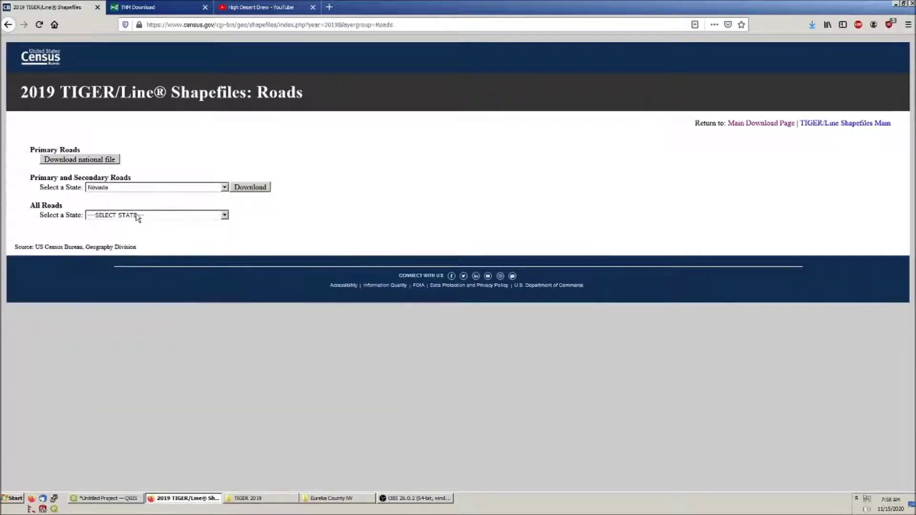
Step: Request the All Roads download for Elko County, Nevada
{"action": "left_click", "coordinate": [138, 216]}
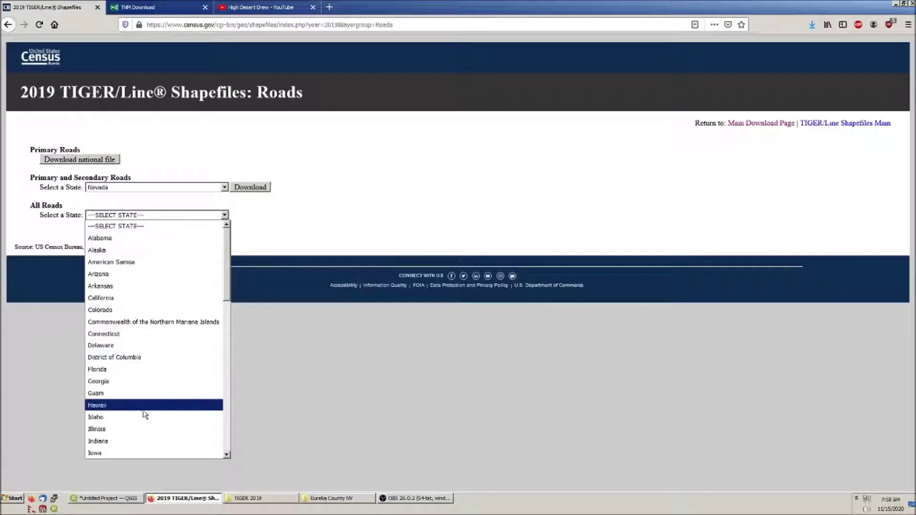
{"action": "scroll", "coordinate": [148, 412], "scroll_direction": "down", "scroll_amount": 2}
{"action": "scroll", "coordinate": [149, 413], "scroll_direction": "down", "scroll_amount": 6}
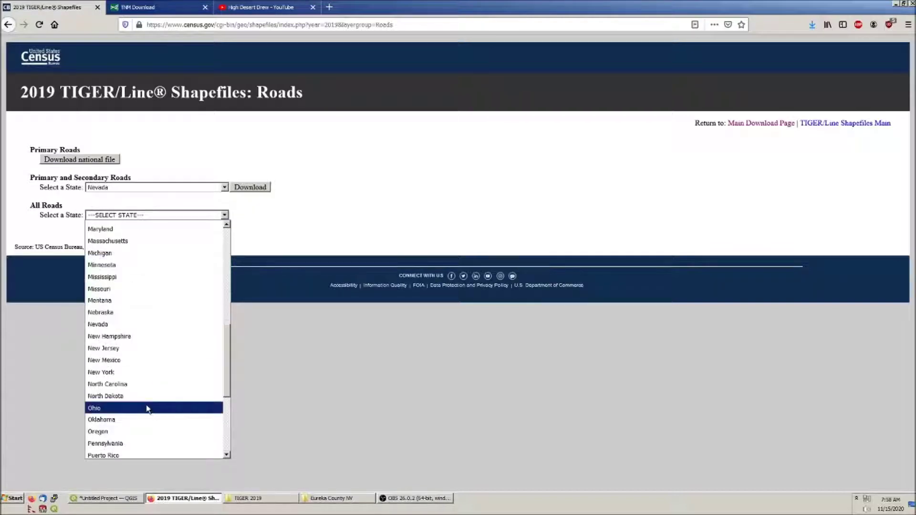
{"action": "left_click", "coordinate": [119, 324]}
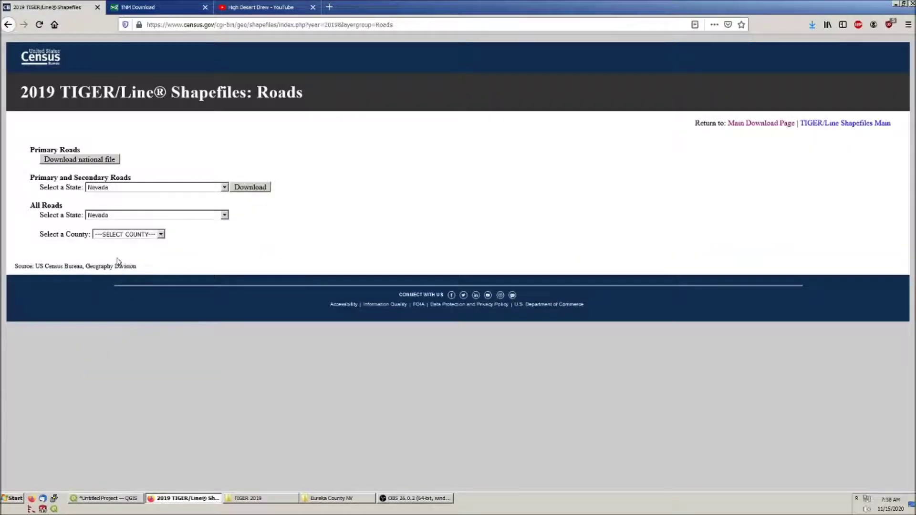
{"action": "left_click", "coordinate": [122, 235]}
{"action": "left_click", "coordinate": [125, 305]}
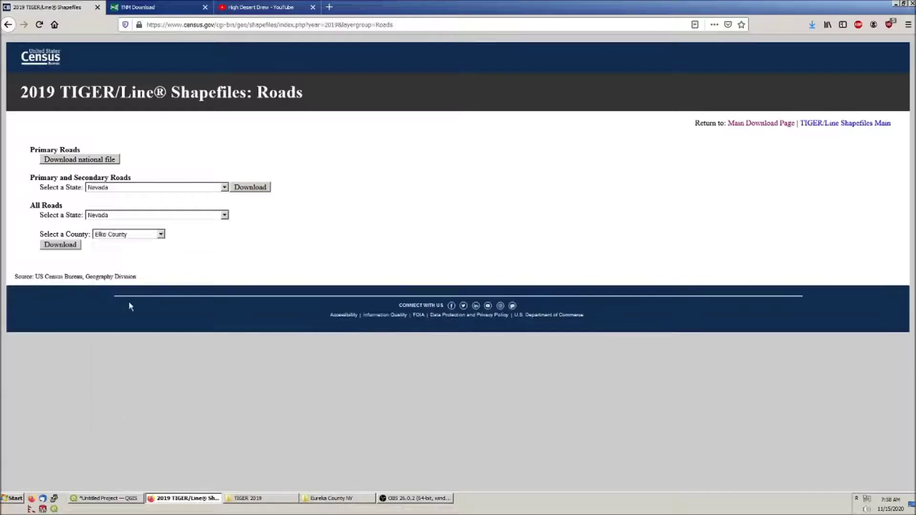
{"action": "left_click", "coordinate": [62, 247]}
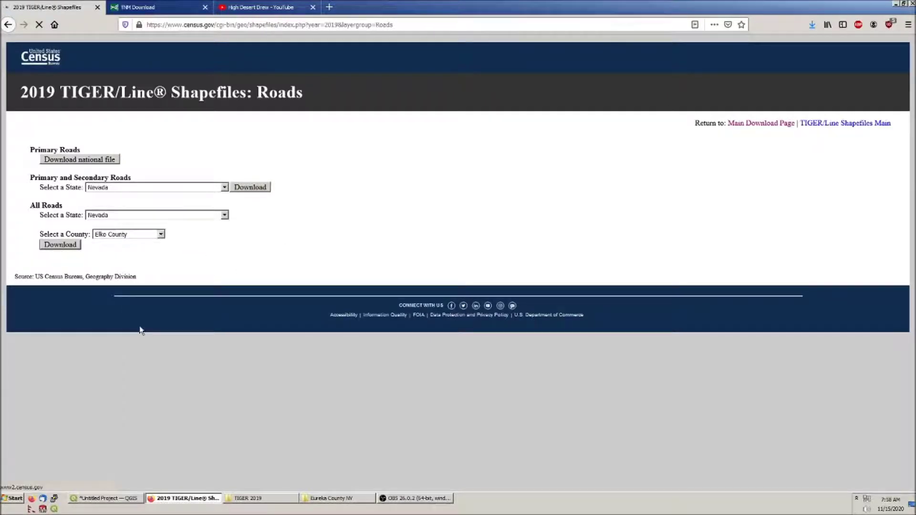
Step: Save the downloaded roads archive in the TIGER 2019 folder as tl_2019_Elko_NV_32007_roads.zip
{"action": "left_click", "coordinate": [490, 294]}
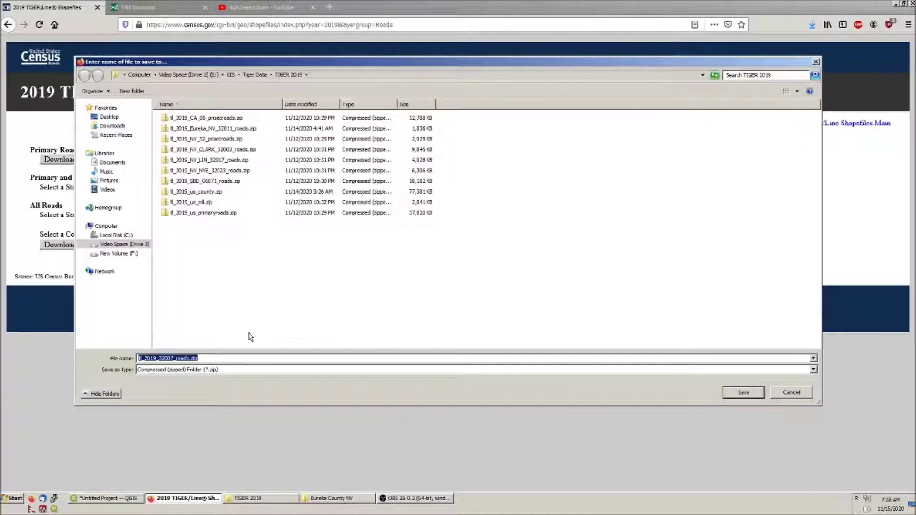
{"action": "left_click", "coordinate": [160, 358]}
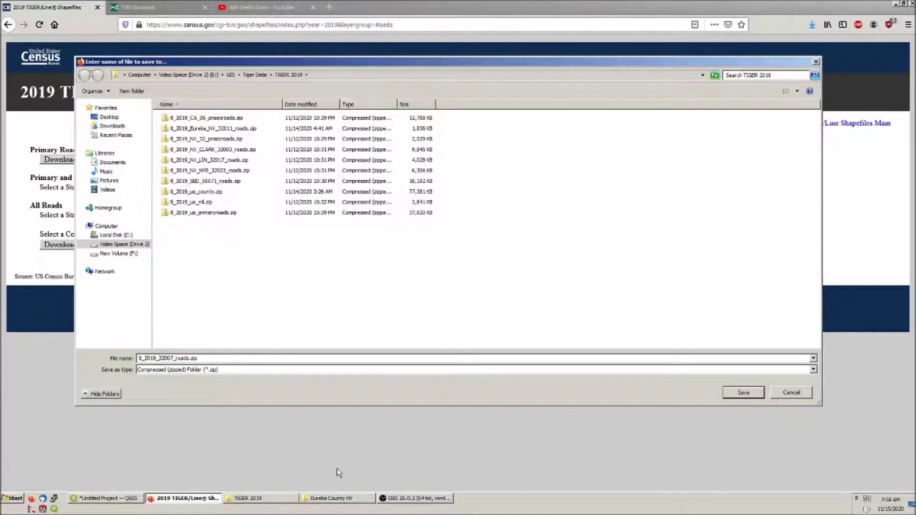
{"action": "type", "text": "Elko_"}
{"action": "key", "text": "BackSpace"}
{"action": "key", "text": "BackSpace"}
{"action": "type", "text": "_NV_"}
{"action": "key", "text": "Return"}
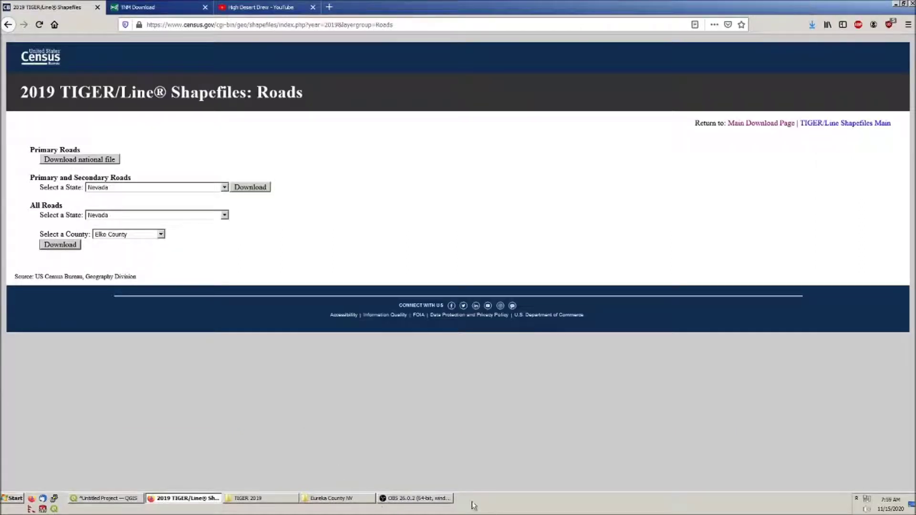
Step: Switch to QGIS and add only the tl_2019_32007_roads.shp vector layer from tl_2019_Elko_NV_32007_roads.zip in the TIGER 2019 folder
{"action": "left_click", "coordinate": [136, 501]}
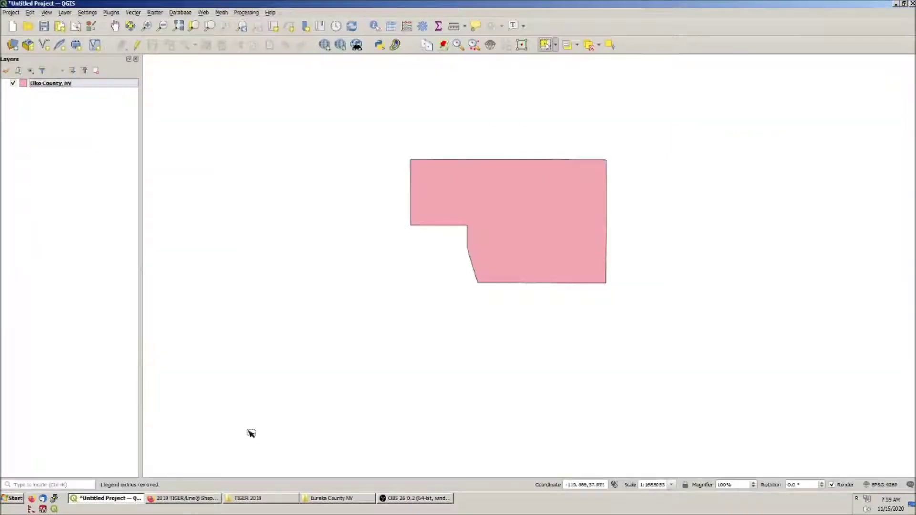
{"action": "left_click", "coordinate": [276, 500]}
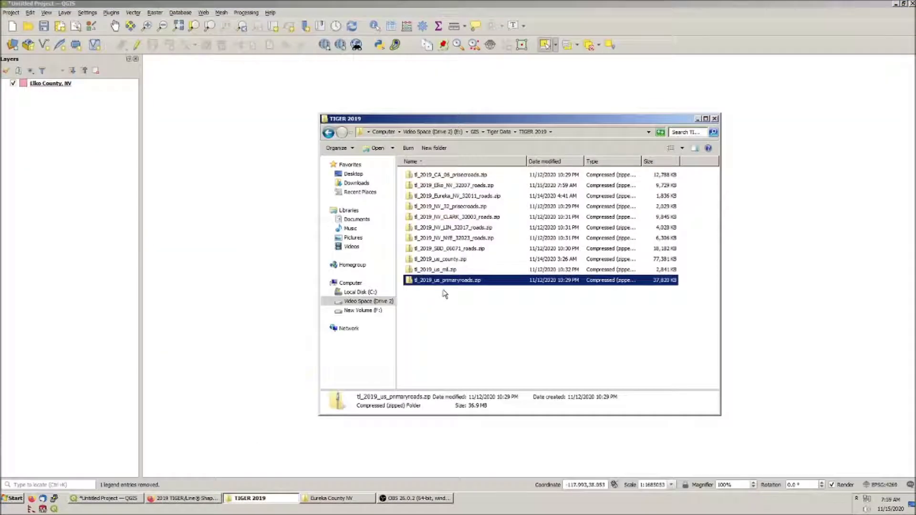
{"action": "left_click", "coordinate": [475, 337]}
{"action": "left_click", "coordinate": [445, 187]}
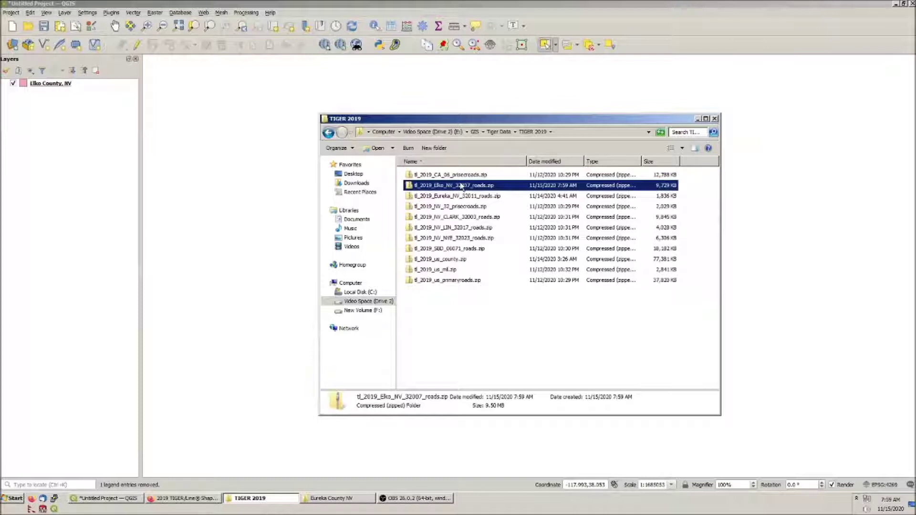
{"action": "left_click_drag", "start_coordinate": [137, 250], "coordinate": [178, 212]}
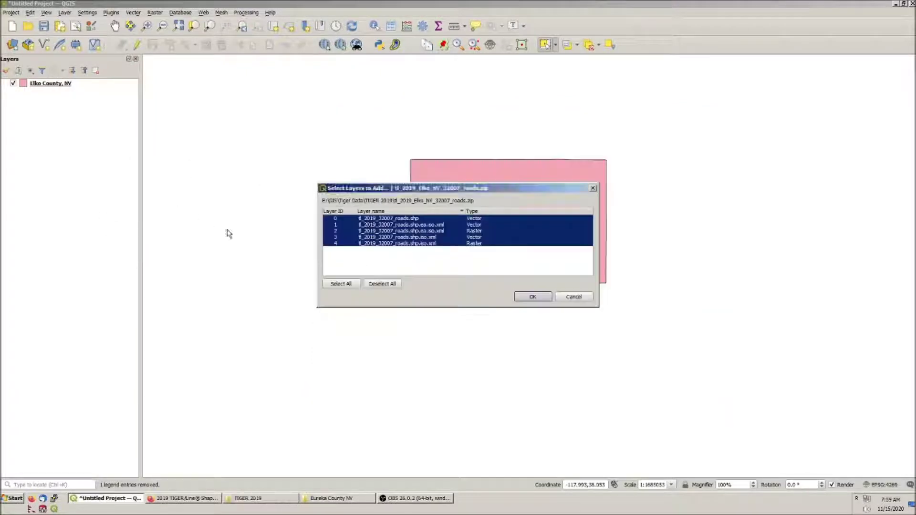
{"action": "left_click", "coordinate": [375, 220]}
{"action": "left_click", "coordinate": [533, 297]}
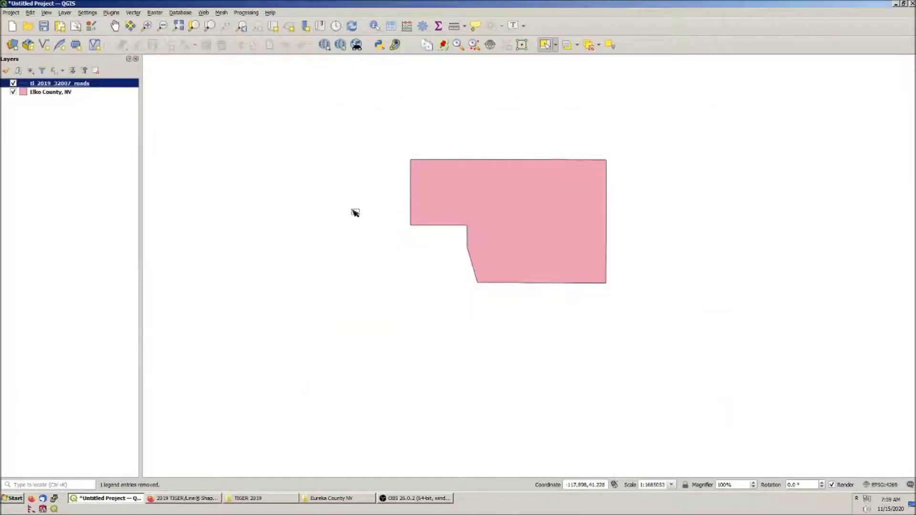
Step: Open the layer properties of Elko County, NV
{"action": "scroll", "coordinate": [544, 221], "scroll_direction": "up", "scroll_amount": 3}
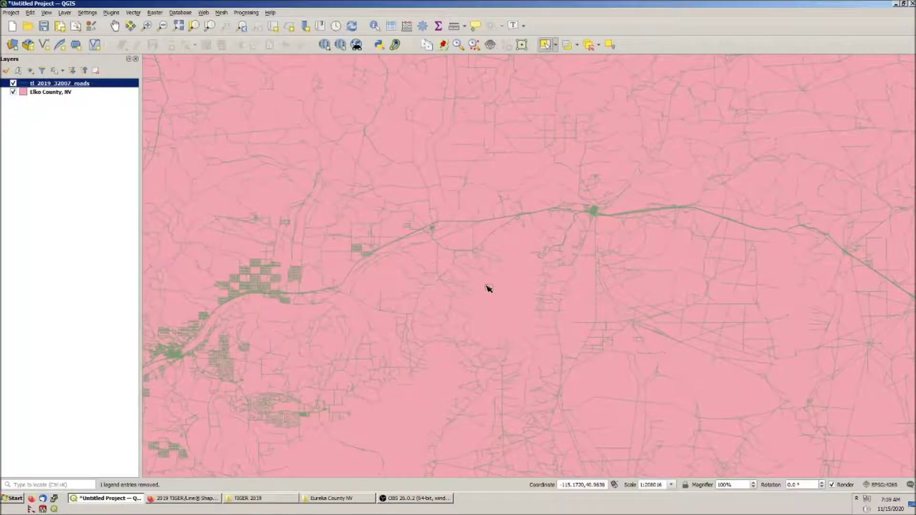
{"action": "scroll", "coordinate": [489, 288], "scroll_direction": "down", "scroll_amount": 1}
{"action": "scroll", "coordinate": [460, 285], "scroll_direction": "down", "scroll_amount": 1}
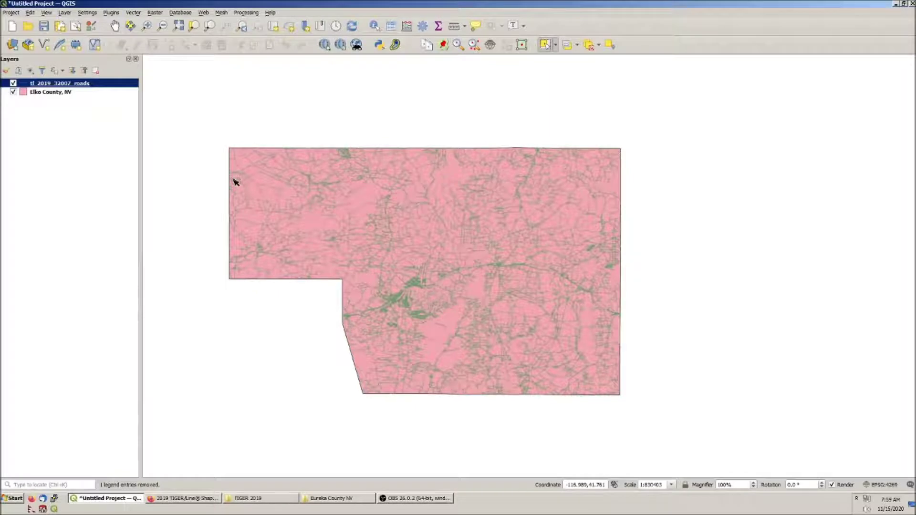
{"action": "left_click", "coordinate": [68, 93]}
{"action": "right_click", "coordinate": [68, 92]}
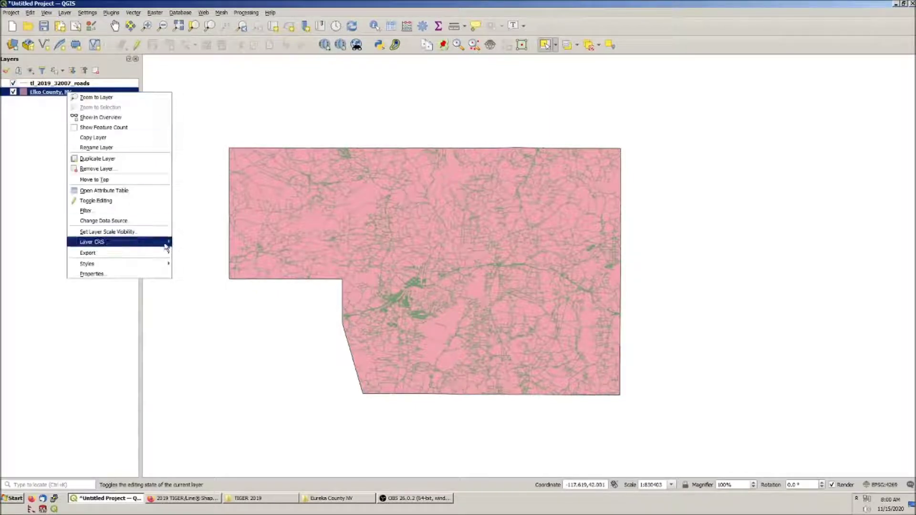
{"action": "left_click", "coordinate": [140, 274]}
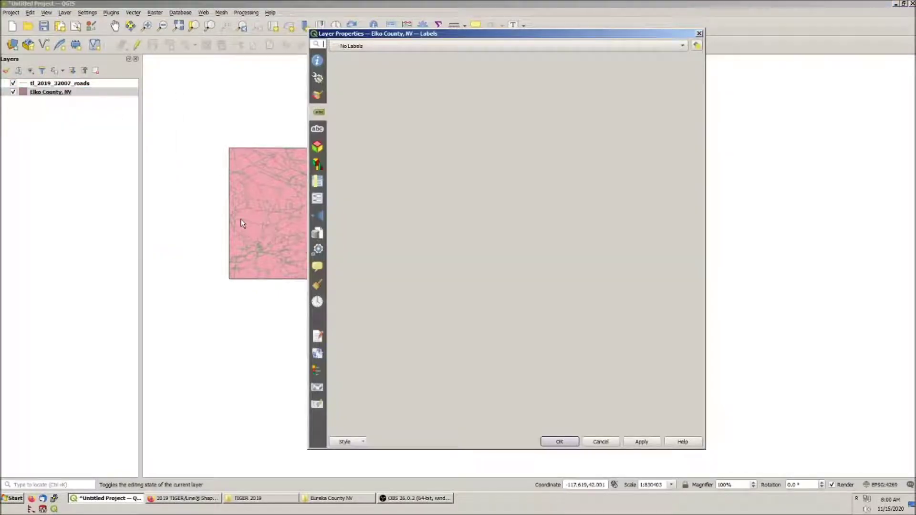
{"action": "left_click", "coordinate": [351, 47]}
{"action": "left_click", "coordinate": [370, 53]}
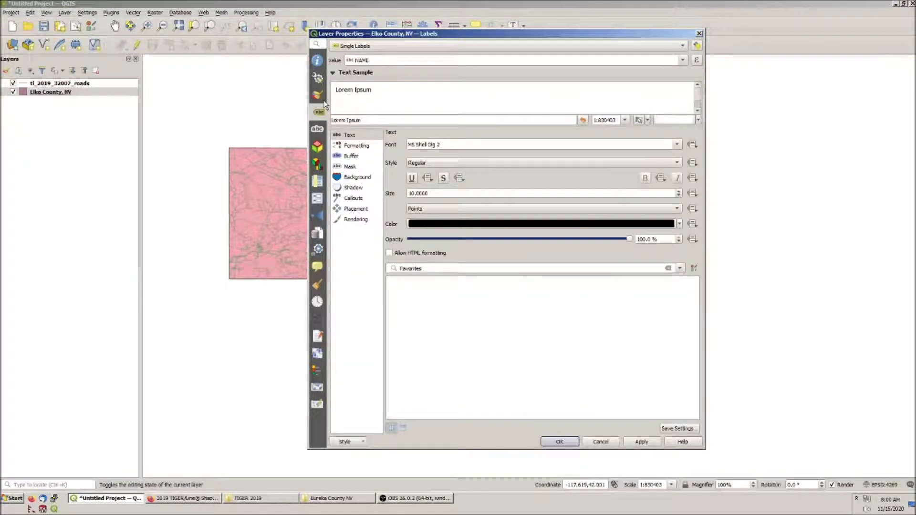
{"action": "left_click", "coordinate": [367, 46]}
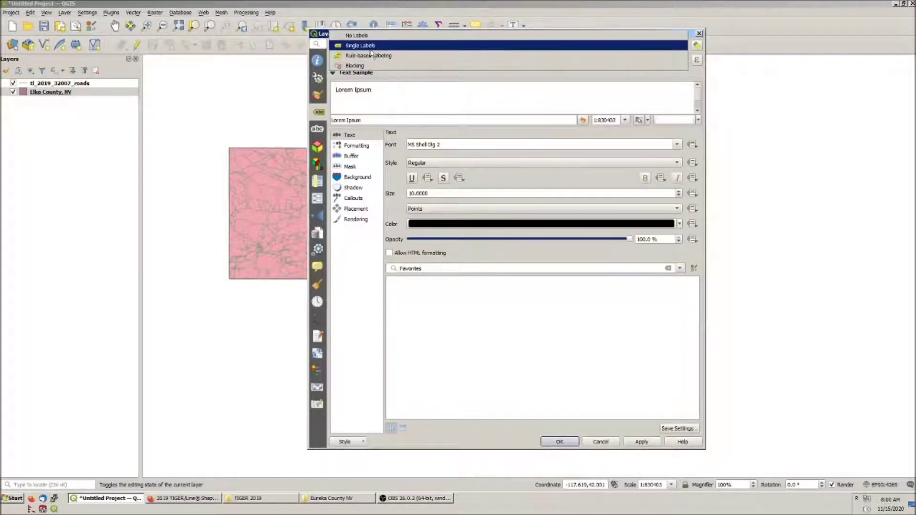
{"action": "left_click", "coordinate": [364, 32]}
Step: Change the Elko County, NV symbol layer type from Simple Fill to Outline: Simple Line and apply it
{"action": "left_click", "coordinate": [317, 94]}
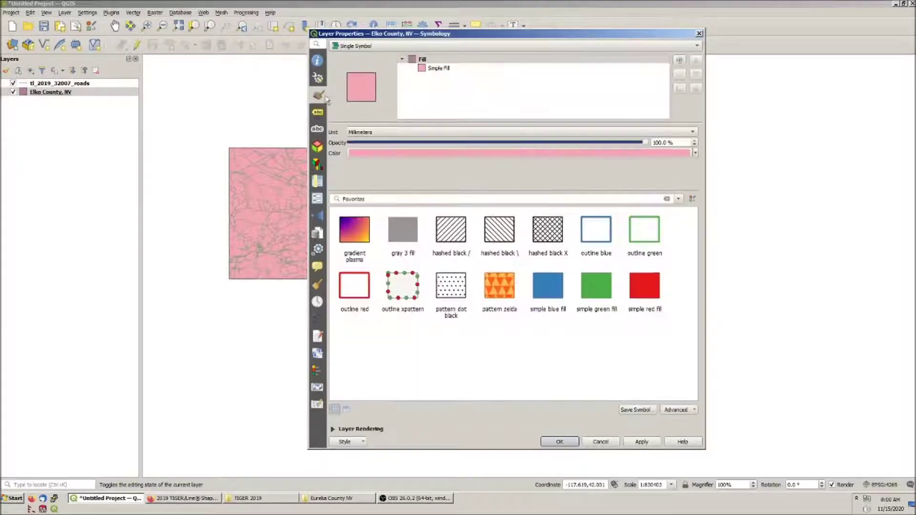
{"action": "left_click", "coordinate": [440, 68]}
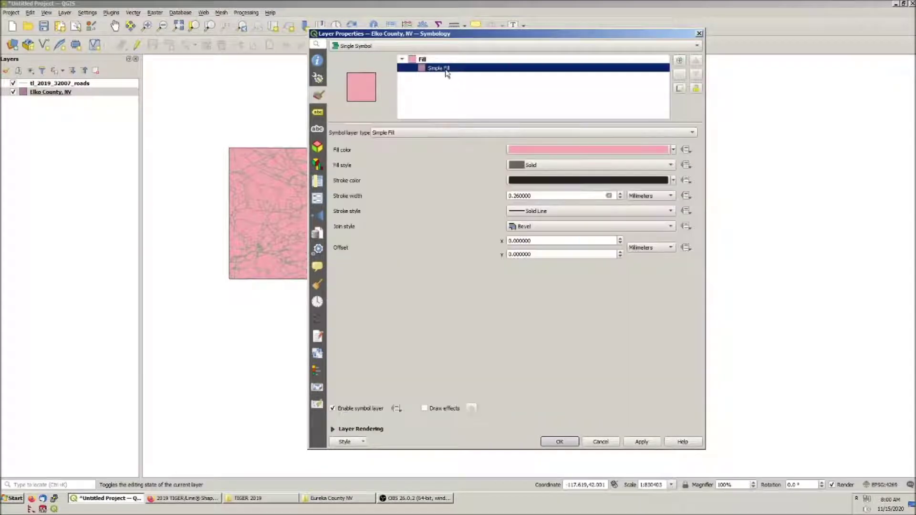
{"action": "left_click", "coordinate": [505, 134]}
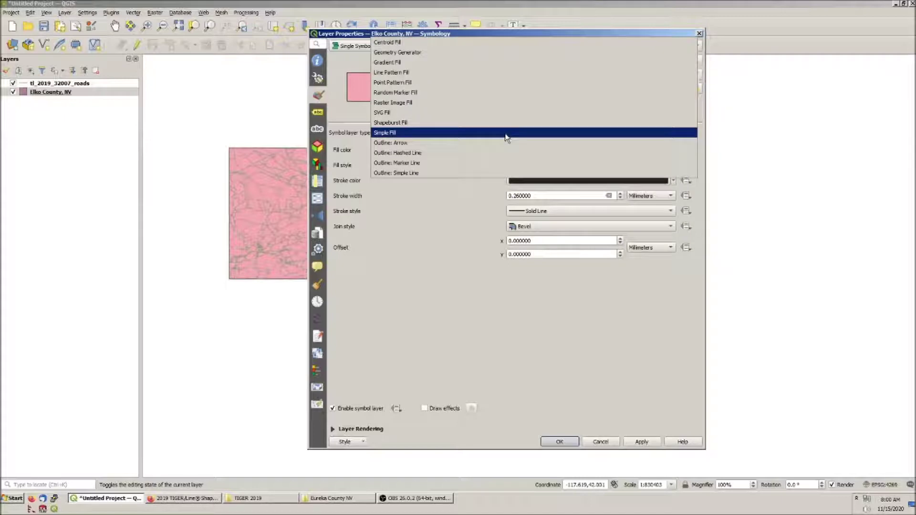
{"action": "left_click", "coordinate": [454, 173]}
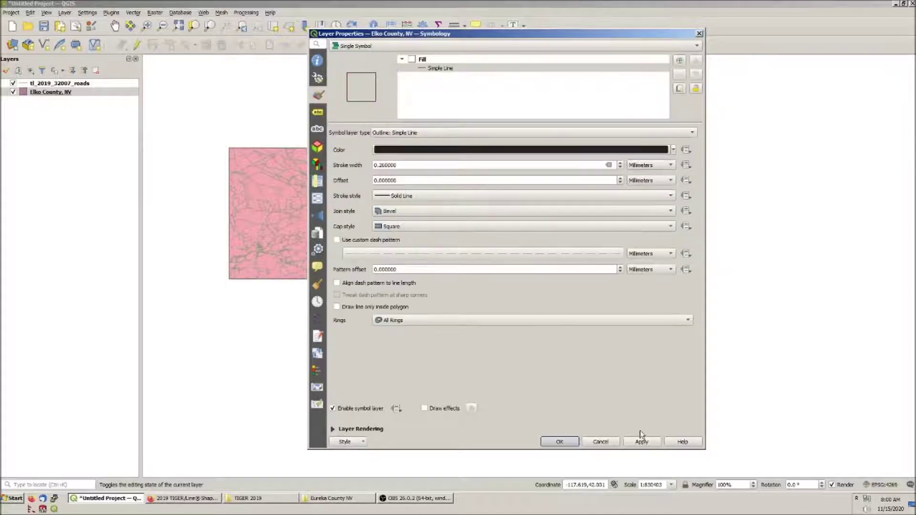
{"action": "left_click", "coordinate": [642, 442]}
{"action": "left_click", "coordinate": [560, 442]}
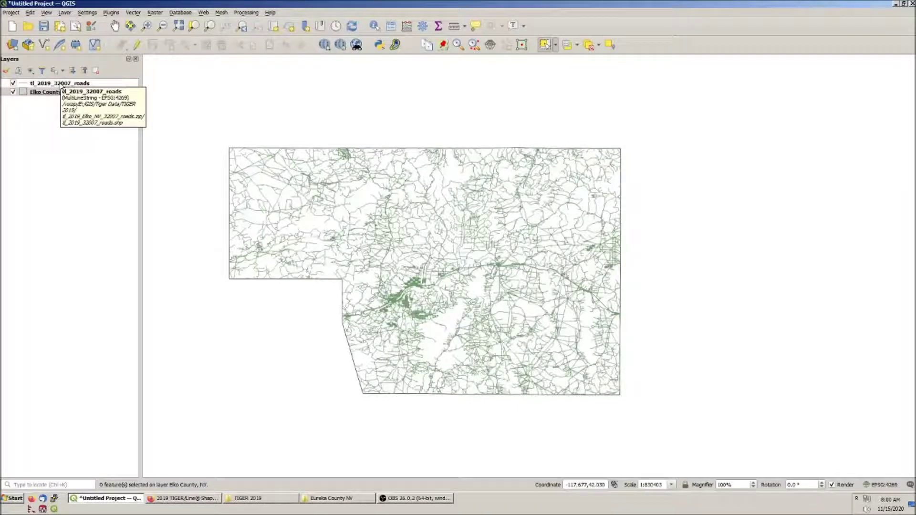
Step: Hide the tl_2019_32007_roads layer
{"action": "left_click", "coordinate": [7, 86]}
{"action": "left_click", "coordinate": [13, 83]}
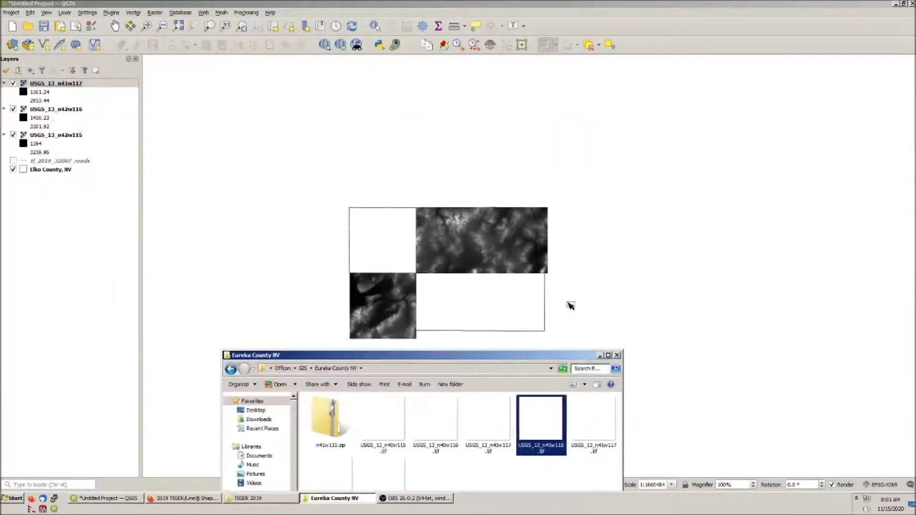
Step: Add USGS_13 elevation tiles n41w116, n40w117, n40w116 and n40w115 from the Eureka County NV folder, and select the n42w115 layer
{"action": "left_click_drag", "start_coordinate": [571, 305], "coordinate": [573, 306]}
{"action": "left_click", "coordinate": [59, 243]}
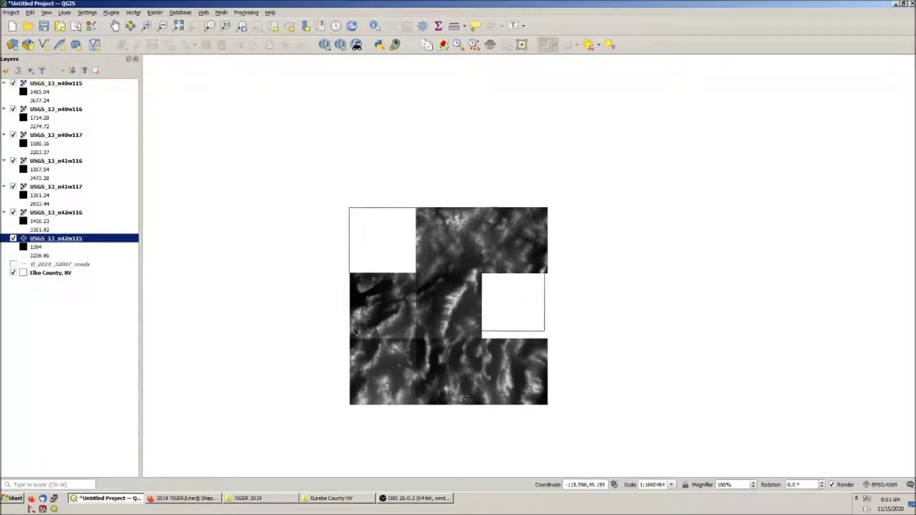
Step: Remove the southern elevation tiles n40w115, n40w117 and n40w116 from the project
{"action": "key", "text": "ctrl+d"}
{"action": "key", "text": "Return"}
{"action": "key", "text": "ctrl+d"}
{"action": "key", "text": "Return"}
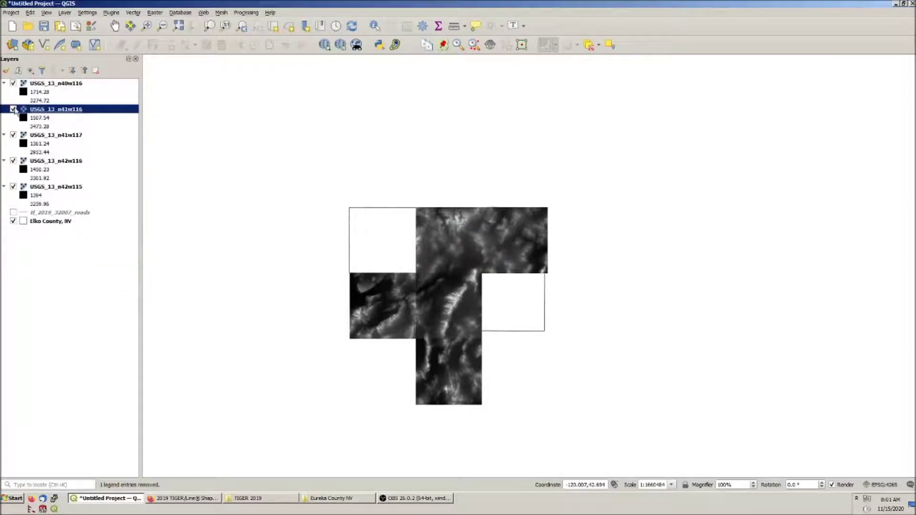
{"action": "left_click", "coordinate": [18, 101]}
{"action": "key", "text": "ctrl+d"}
{"action": "key", "text": "Return"}
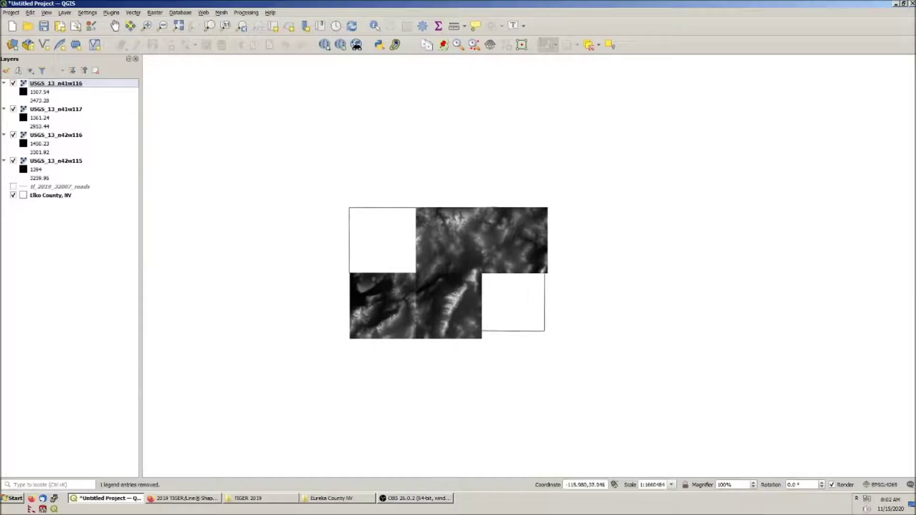
Step: Switch to TNM Download in the browser, hide the n41w115 footprint and rerun the 1/3 arc-second DEM search for the boxed area
{"action": "left_click", "coordinate": [189, 498]}
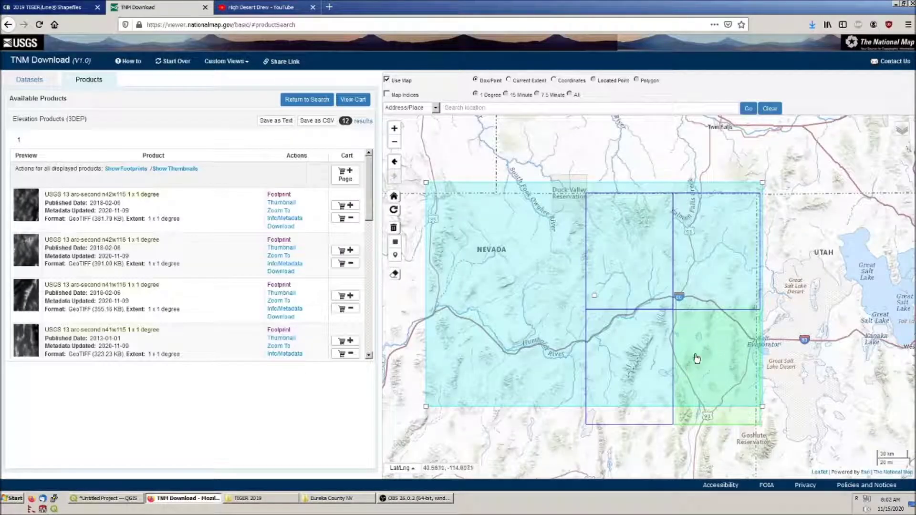
{"action": "left_click", "coordinate": [280, 330]}
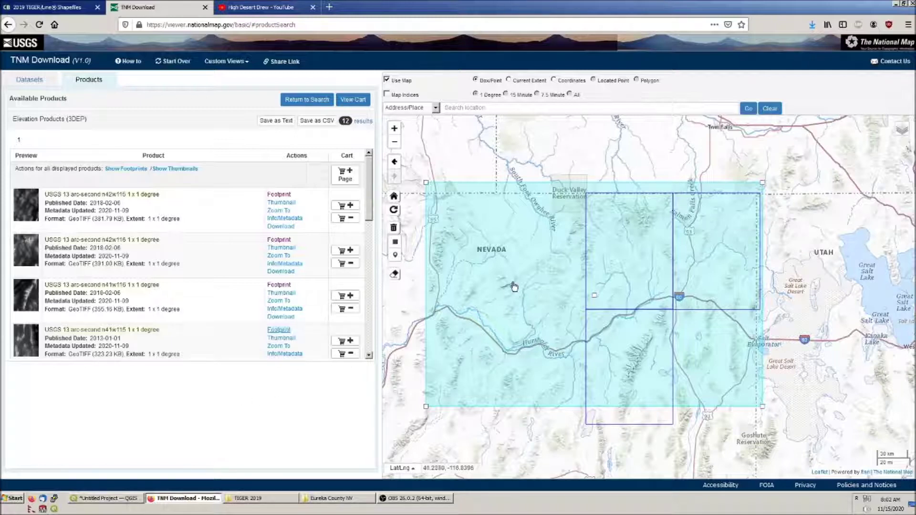
{"action": "left_click", "coordinate": [305, 100]}
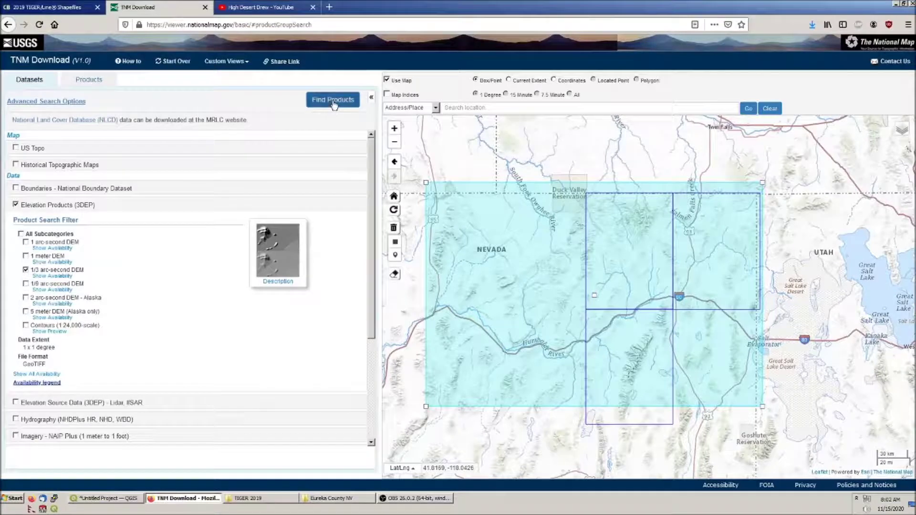
{"action": "left_click", "coordinate": [335, 103]}
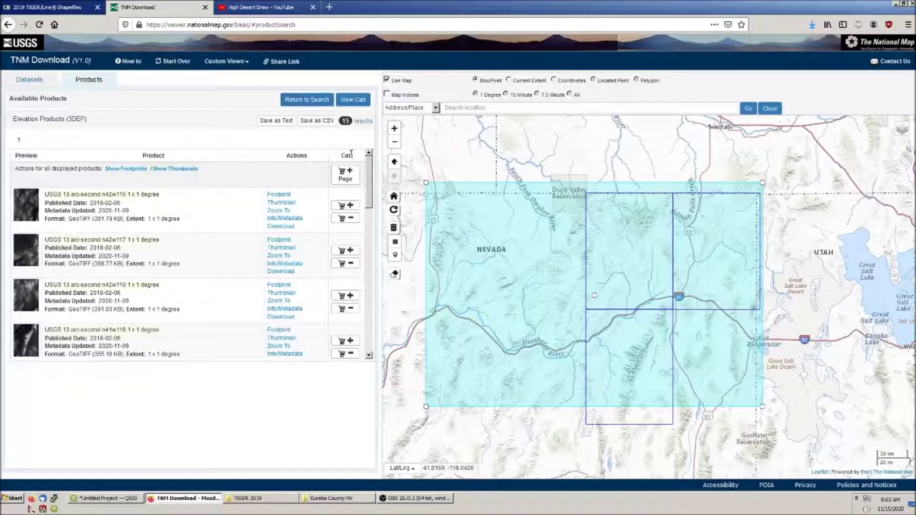
{"action": "scroll", "coordinate": [371, 198], "scroll_direction": "down", "scroll_amount": 2}
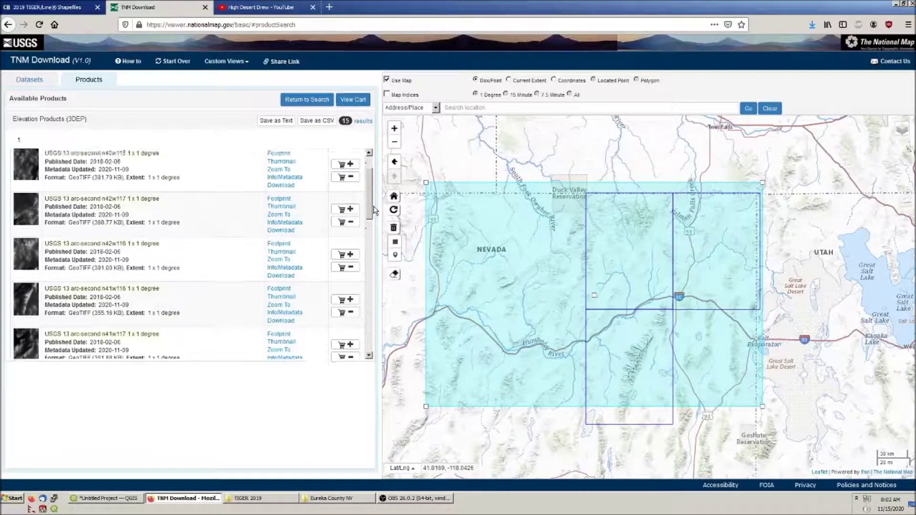
{"action": "scroll", "coordinate": [375, 183], "scroll_direction": "up", "scroll_amount": 2}
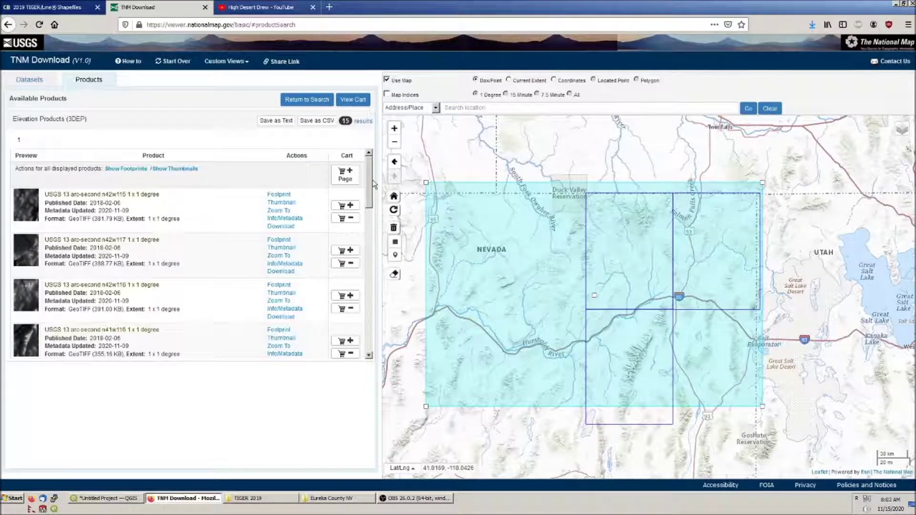
Step: Hide the n42w115 footprint, show the n42w117 footprint, and download USGS_13_n42w117.tif into the Eureka County NV folder
{"action": "left_click", "coordinate": [286, 195]}
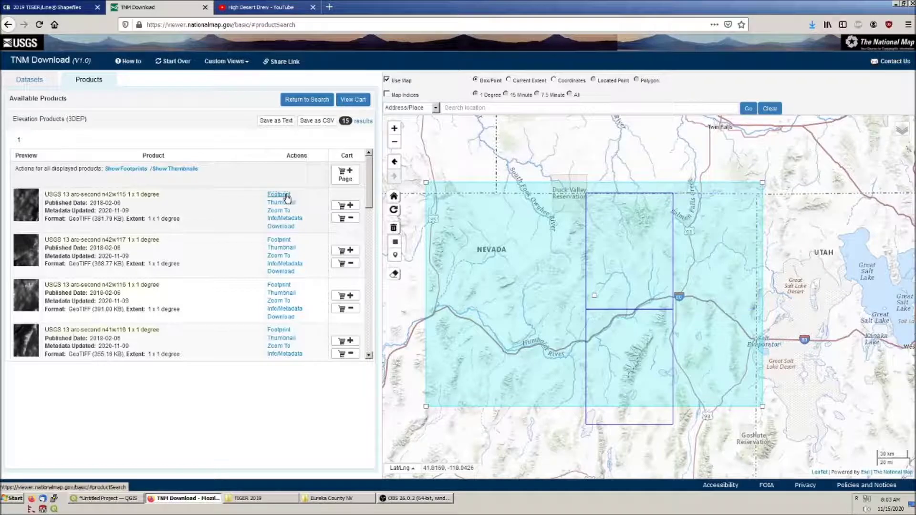
{"action": "left_click", "coordinate": [285, 241]}
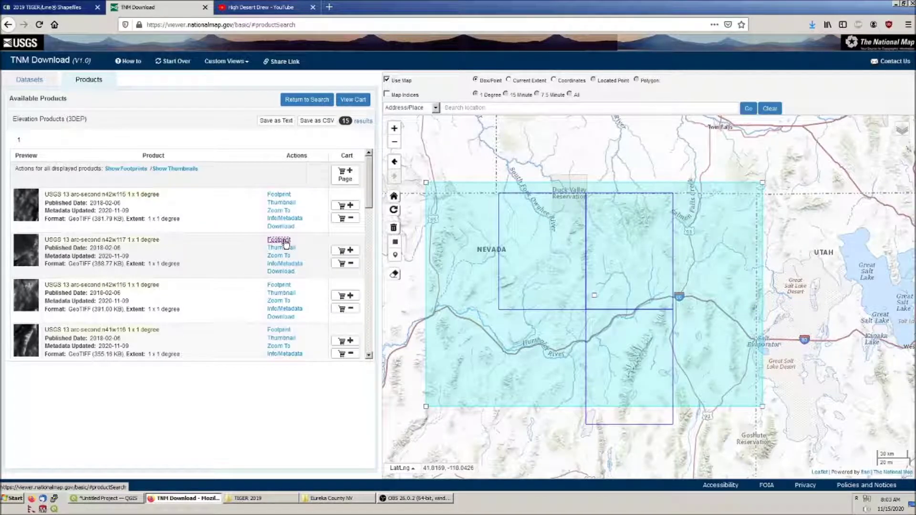
{"action": "left_click", "coordinate": [282, 272]}
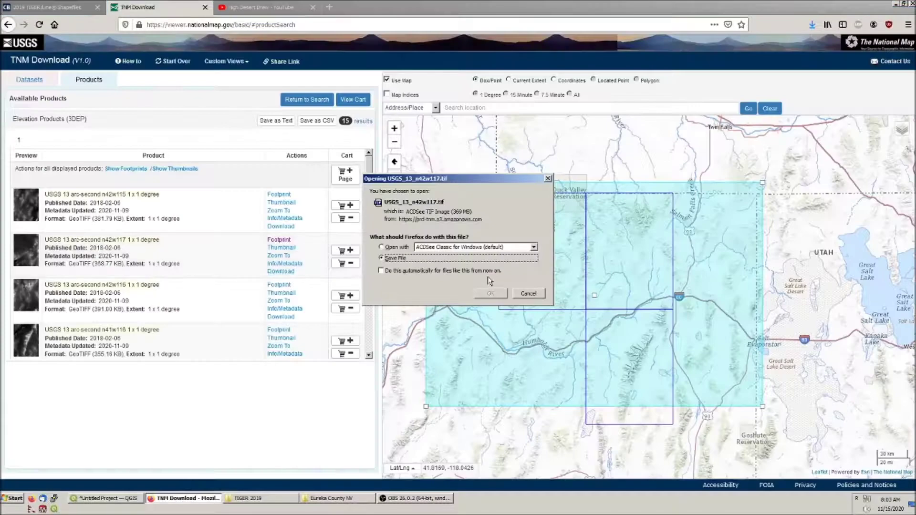
{"action": "left_click", "coordinate": [491, 293]}
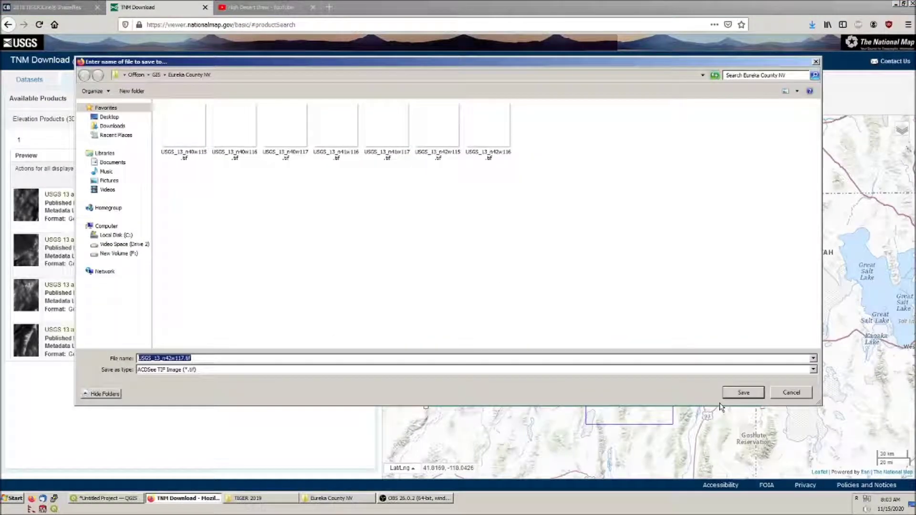
{"action": "left_click", "coordinate": [743, 393]}
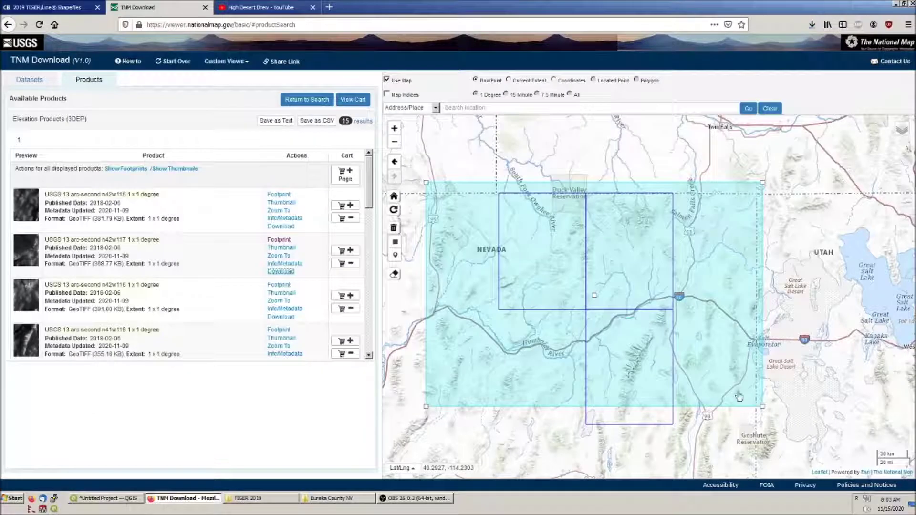
Step: Switch to QGIS and add USGS_13_n42w117.tif from the Eureka County NV folder to the map
{"action": "left_click", "coordinate": [119, 498]}
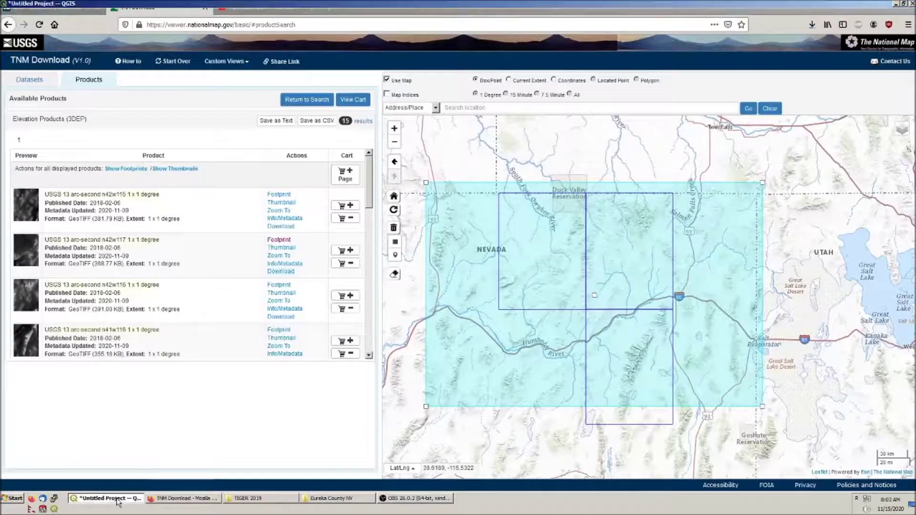
{"action": "left_click", "coordinate": [352, 501]}
{"action": "left_click_drag", "start_coordinate": [450, 360], "coordinate": [749, 186]}
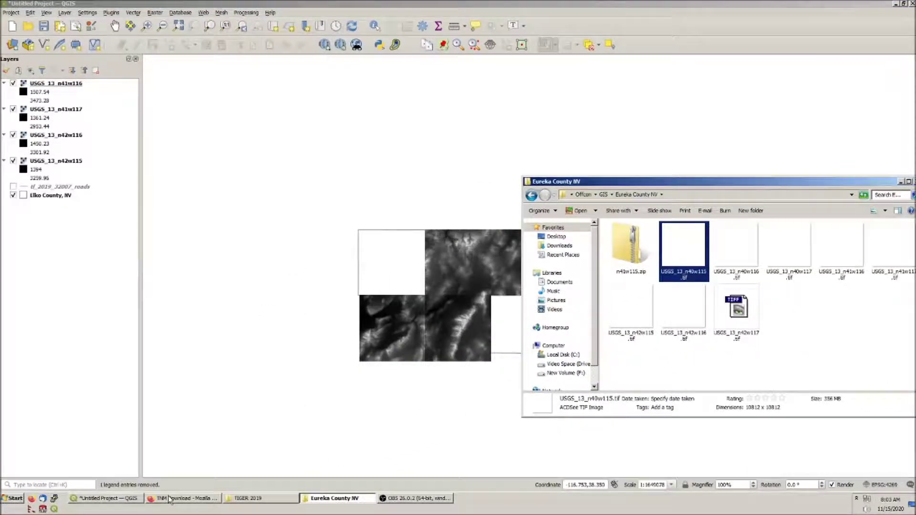
{"action": "left_click_drag", "start_coordinate": [746, 324], "coordinate": [409, 262]}
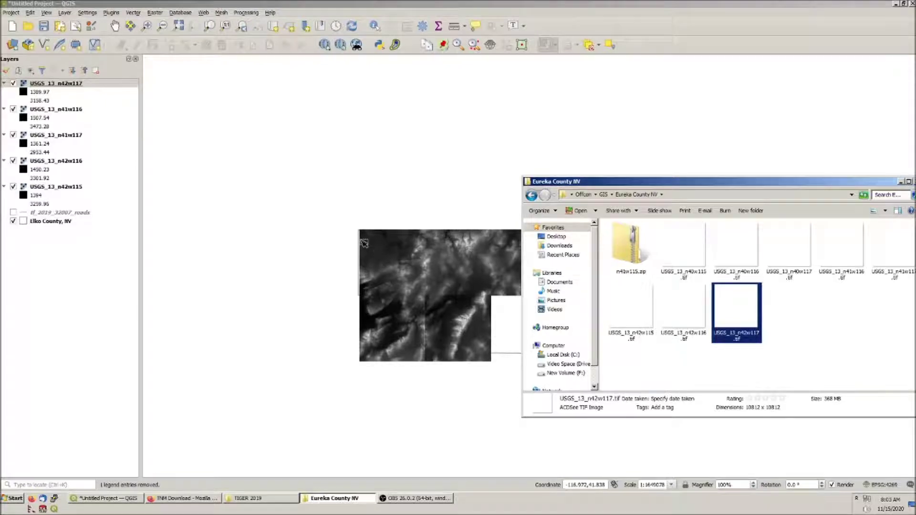
Step: Download USGS_13_n42w118.tif from TNM Download into the Eureka County NV folder and add it to the QGIS map
{"action": "left_click", "coordinate": [183, 499]}
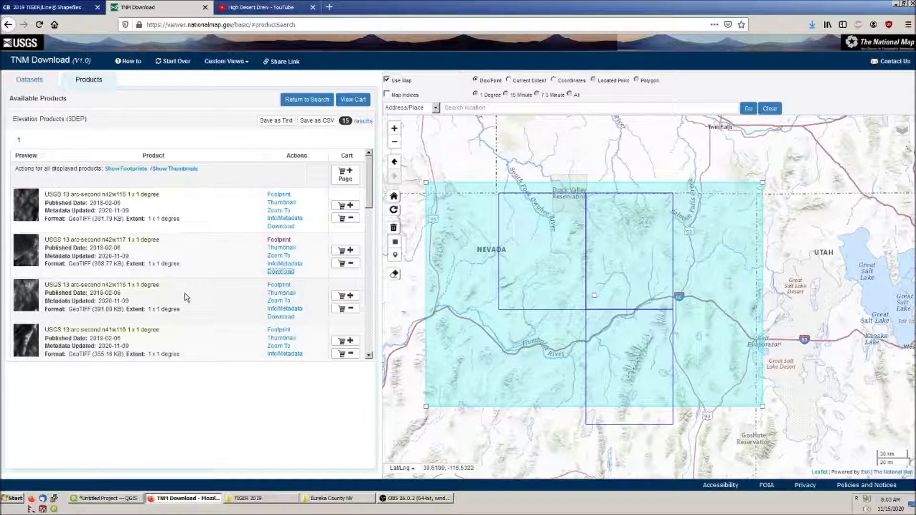
{"action": "left_click", "coordinate": [280, 317]}
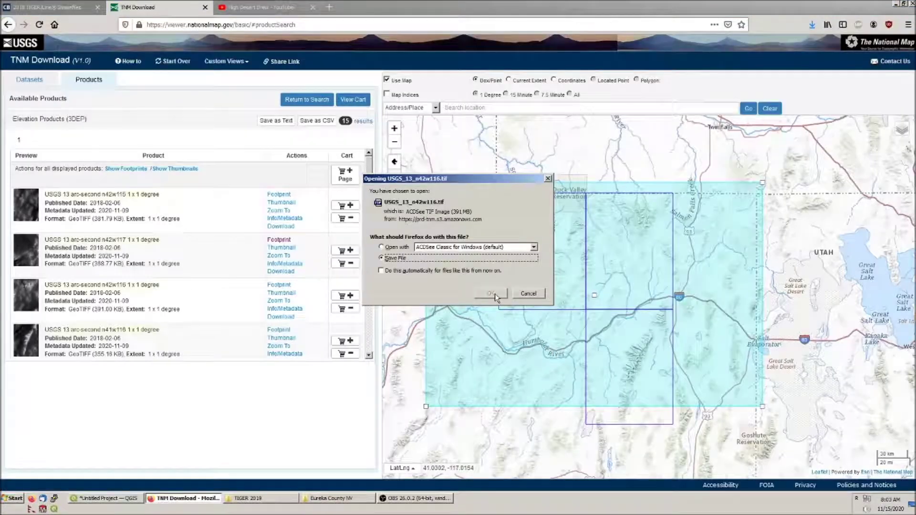
{"action": "left_click", "coordinate": [491, 294]}
{"action": "key", "text": "Return"}
{"action": "scroll", "coordinate": [313, 279], "scroll_direction": "down", "scroll_amount": 1}
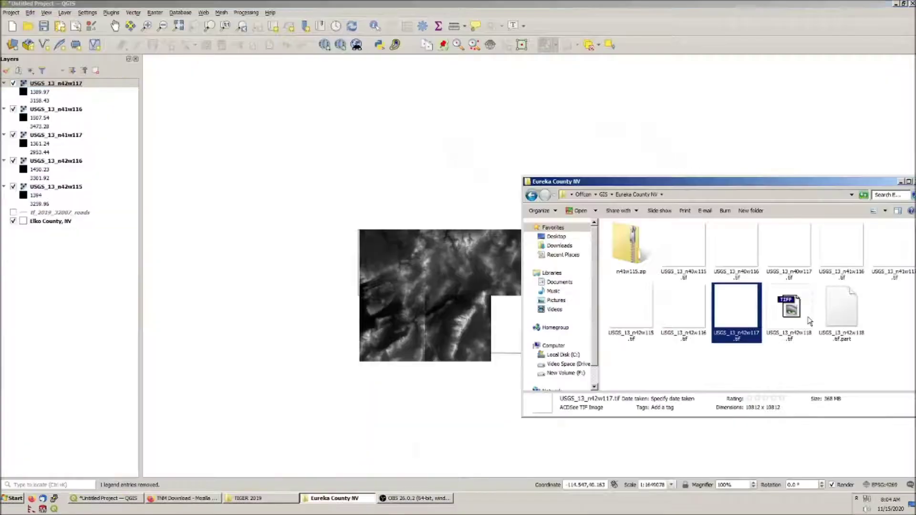
{"action": "left_click_drag", "start_coordinate": [791, 302], "coordinate": [505, 335]}
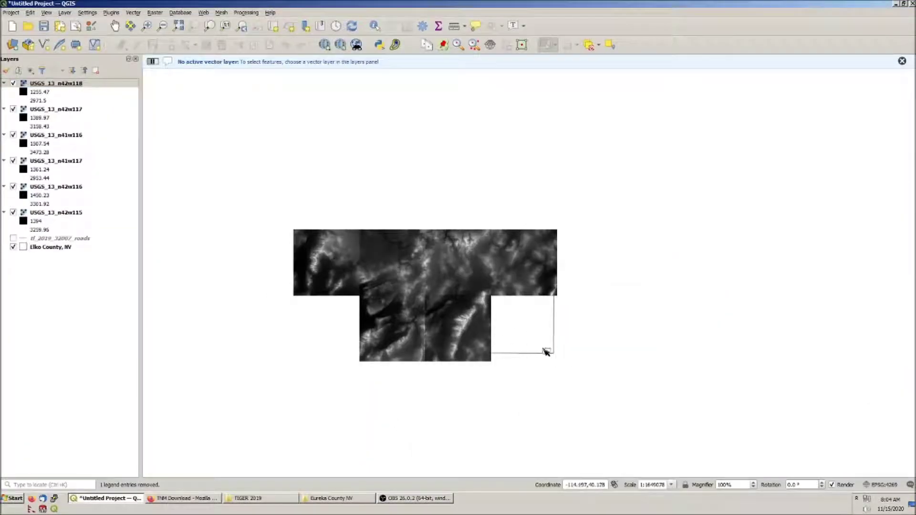
Step: Return to TNM Download and resize the search box to cover only the missing southeastern tile, reaching down to the Goshute Reservation
{"action": "left_click", "coordinate": [173, 499]}
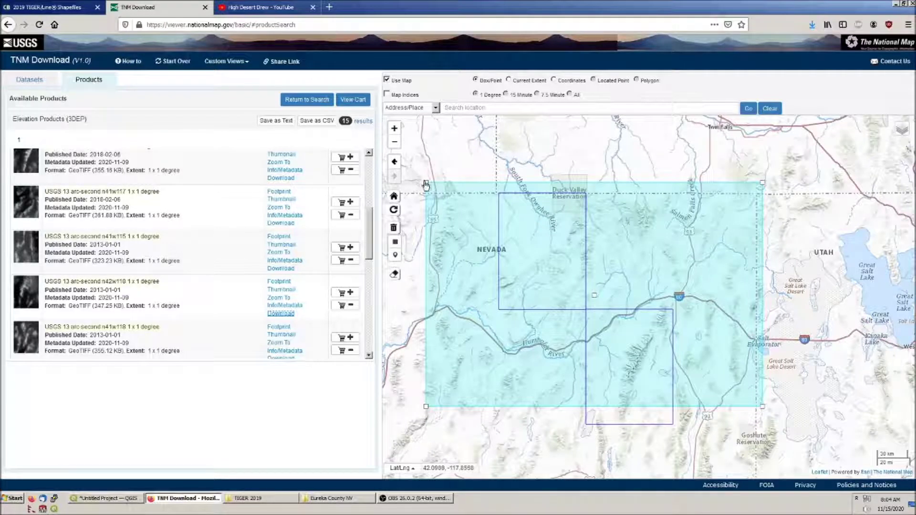
{"action": "left_click_drag", "start_coordinate": [427, 183], "coordinate": [662, 301]}
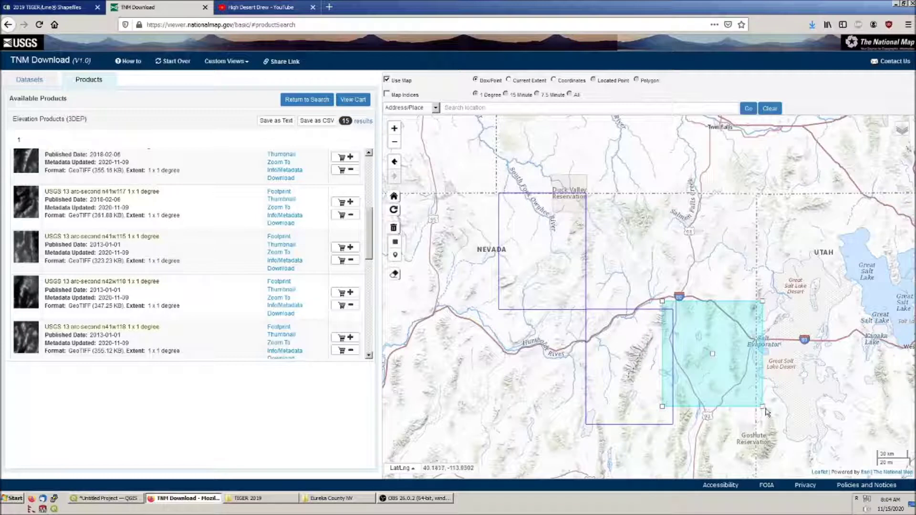
{"action": "left_click_drag", "start_coordinate": [763, 407], "coordinate": [767, 443]}
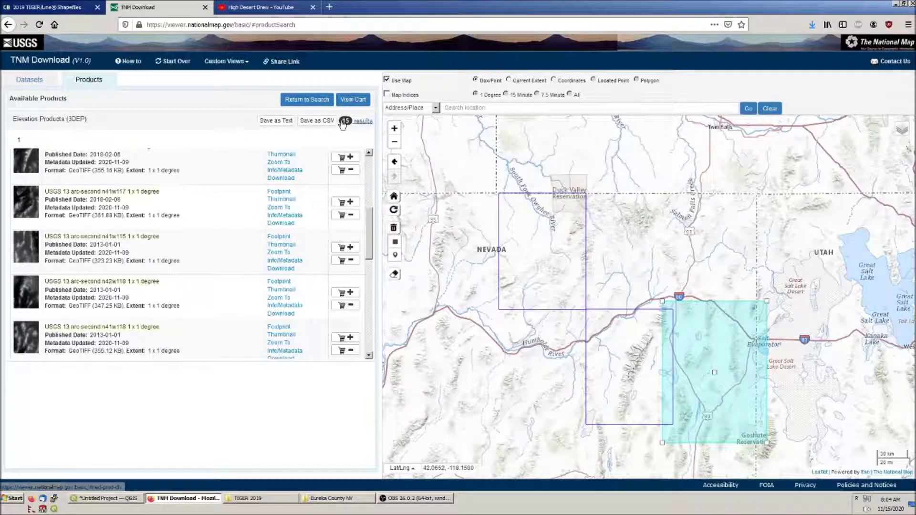
Step: Return to the dataset search and examine map availability of the 1 meter, 1 arc-second and 1/9 arc-second DEMs
{"action": "left_click", "coordinate": [311, 101]}
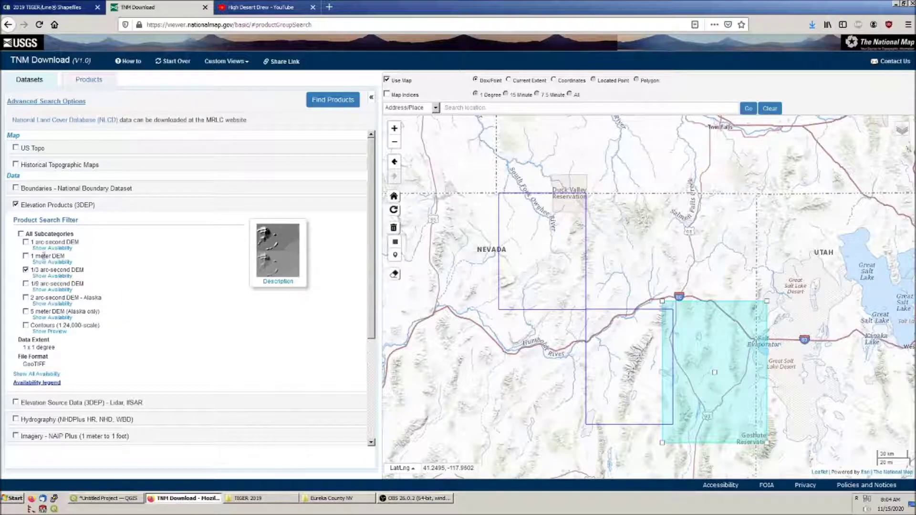
{"action": "left_click", "coordinate": [40, 262]}
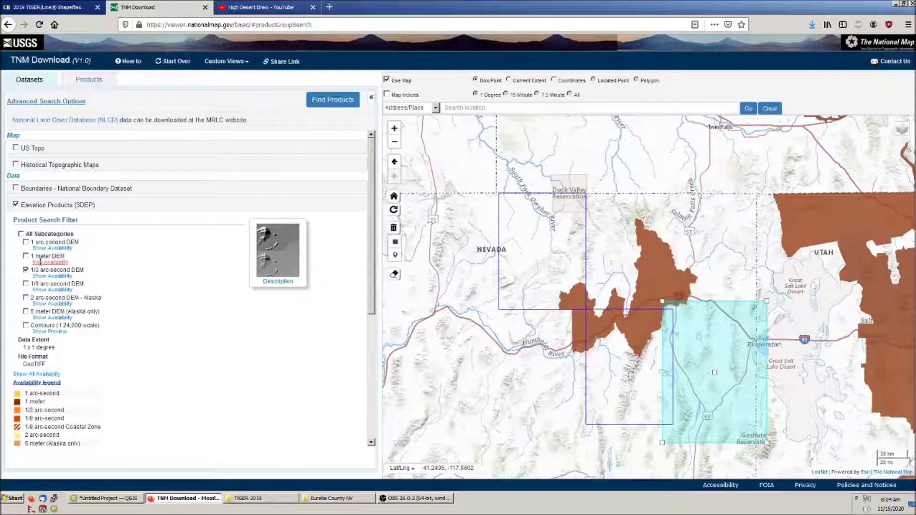
{"action": "left_click", "coordinate": [40, 262]}
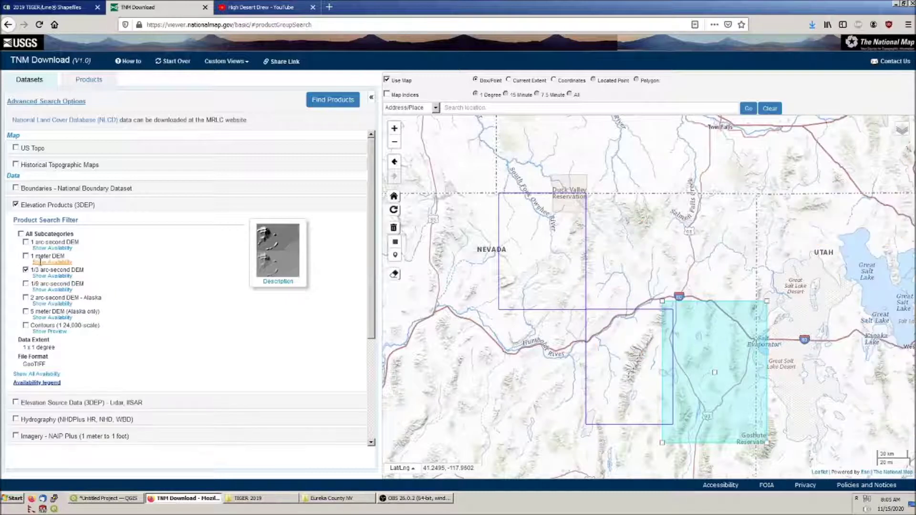
{"action": "left_click", "coordinate": [51, 248]}
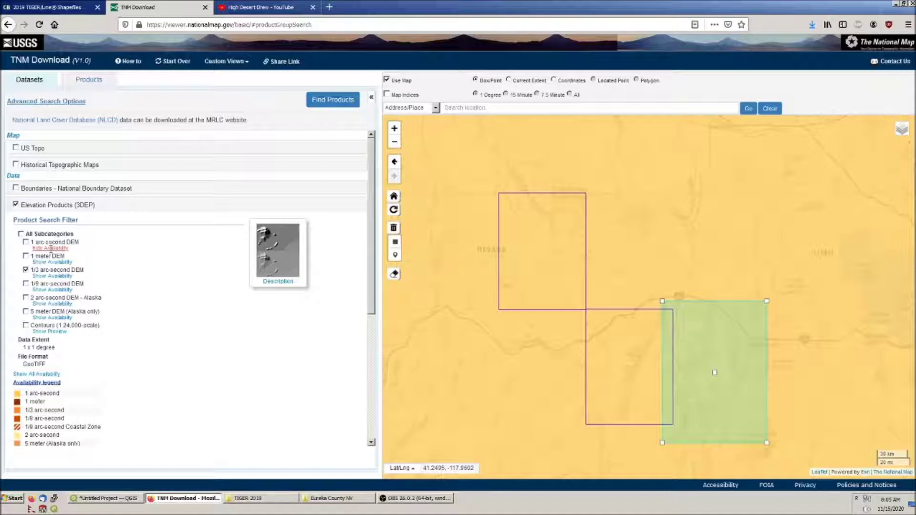
{"action": "left_click", "coordinate": [50, 249]}
{"action": "left_click", "coordinate": [52, 289]}
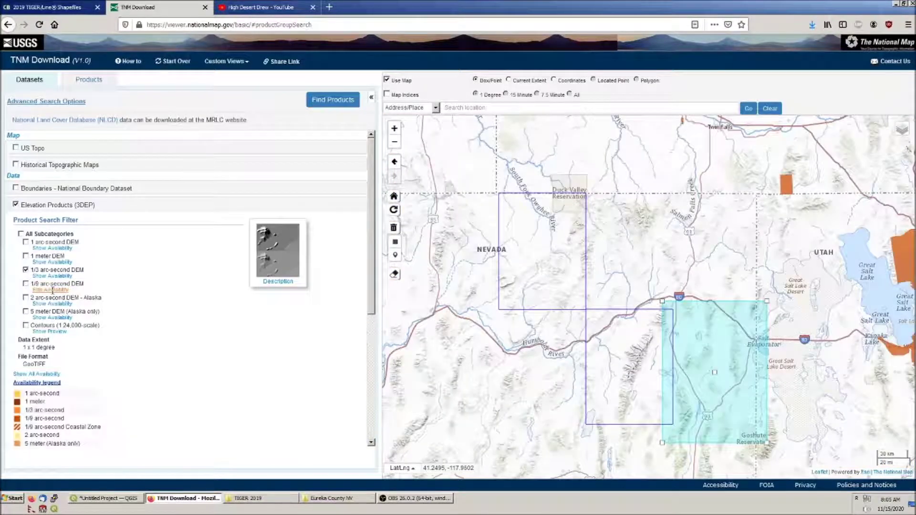
{"action": "left_click", "coordinate": [52, 290]}
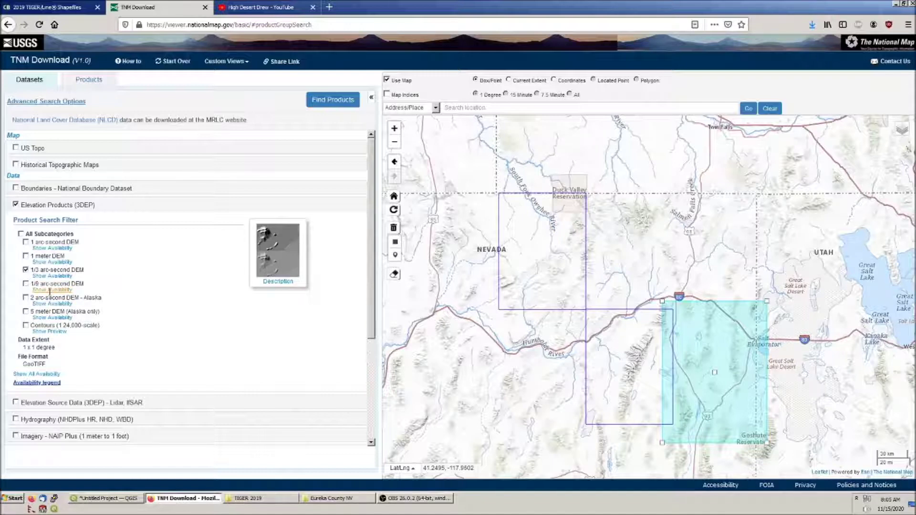
{"action": "left_click", "coordinate": [54, 249]}
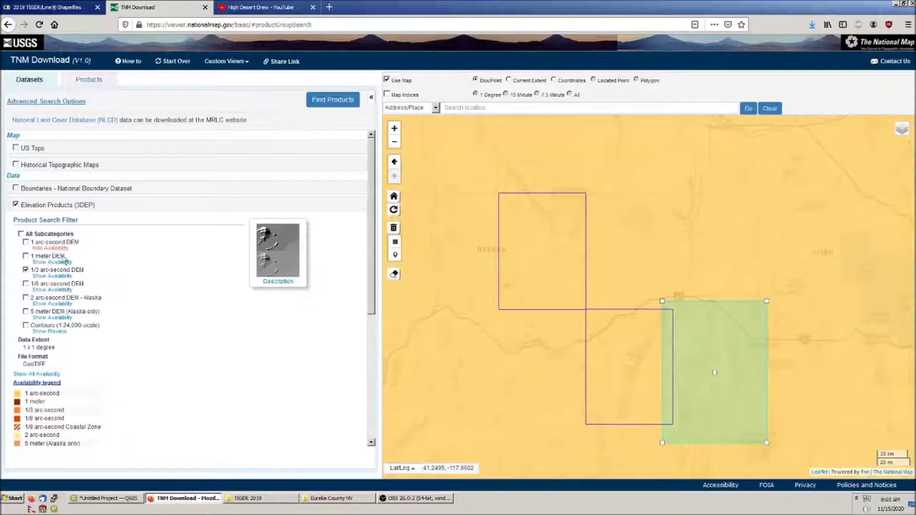
Step: Find 1/3 arc-second DEM products for the new box, show the n41w115 footprint and save USGS_13_n41w115.tif to the Eureka County NV folder
{"action": "left_click", "coordinate": [324, 100]}
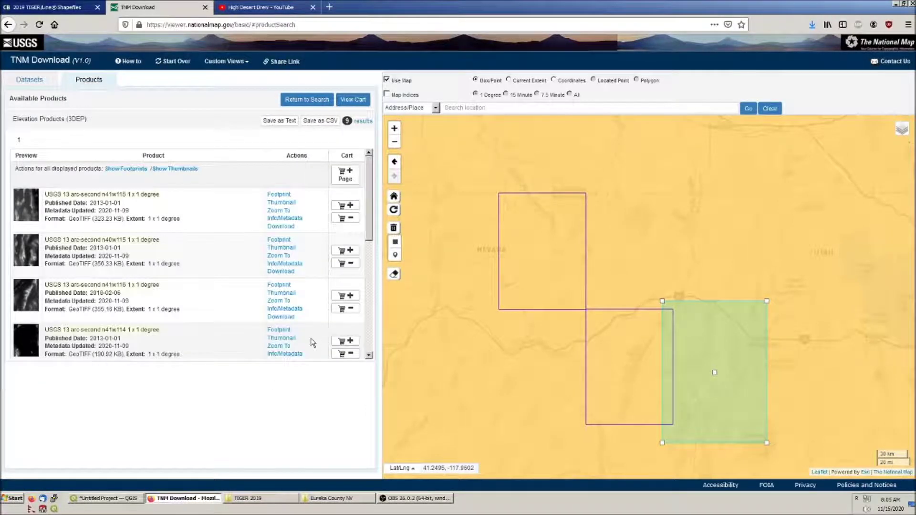
{"action": "left_click", "coordinate": [279, 195]}
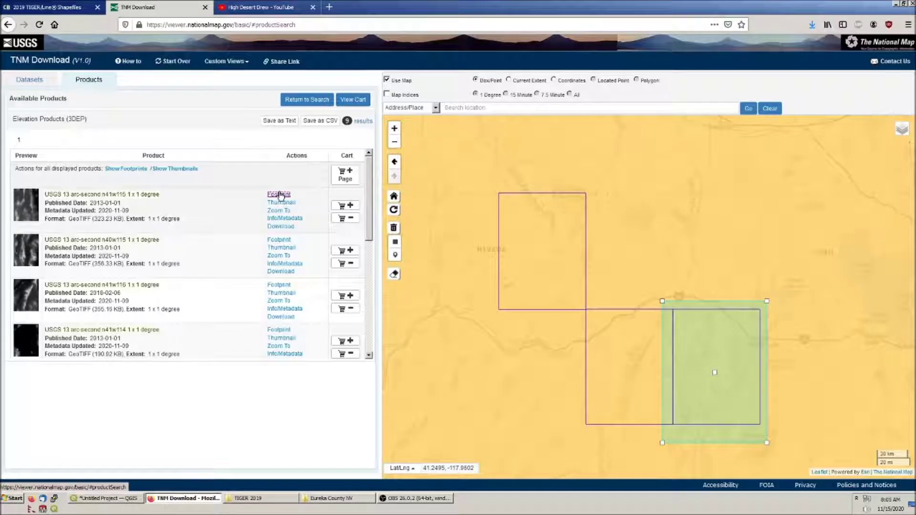
{"action": "left_click", "coordinate": [286, 227]}
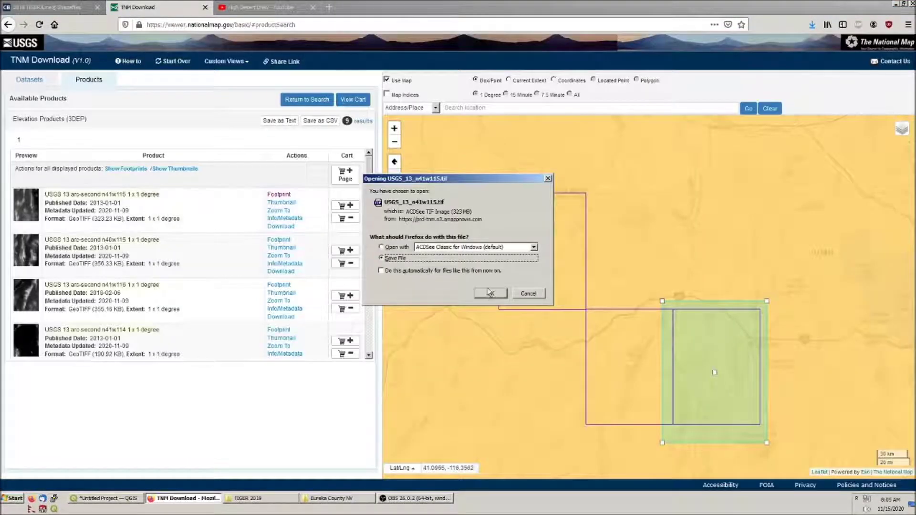
{"action": "left_click", "coordinate": [491, 293]}
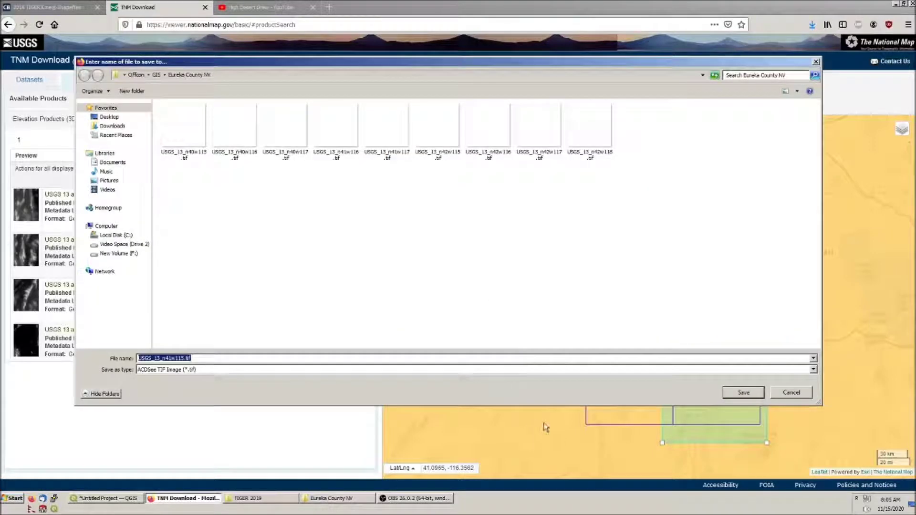
{"action": "left_click", "coordinate": [745, 395]}
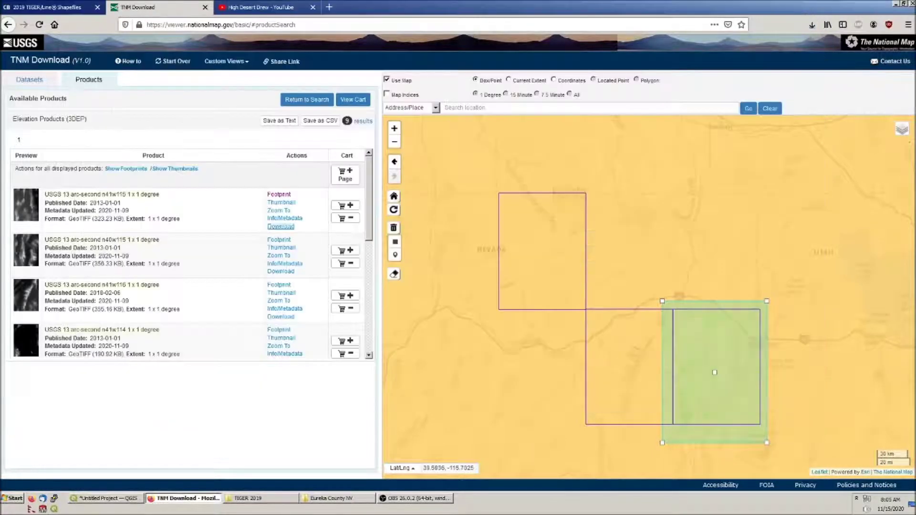
Step: Switch to QGIS and add USGS_13_n41w115.tif from the Eureka County NV folder to the map
{"action": "left_click", "coordinate": [100, 499]}
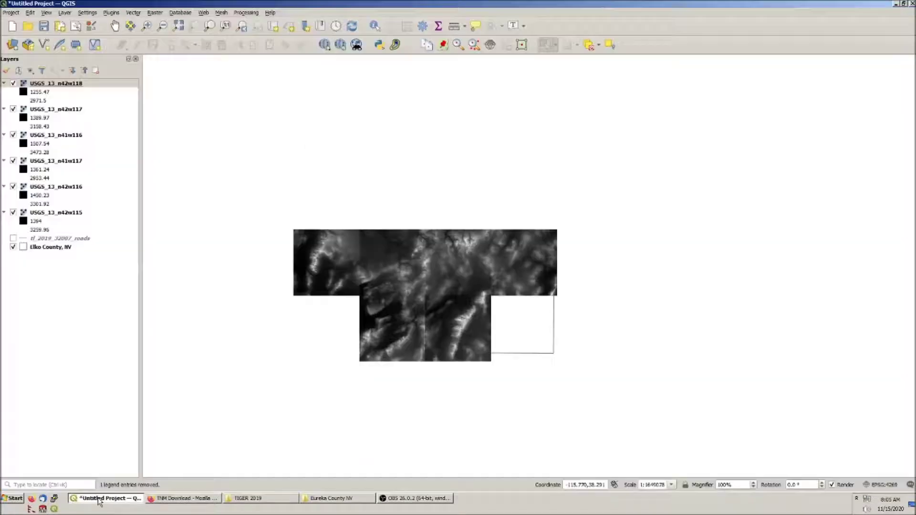
{"action": "left_click", "coordinate": [318, 499]}
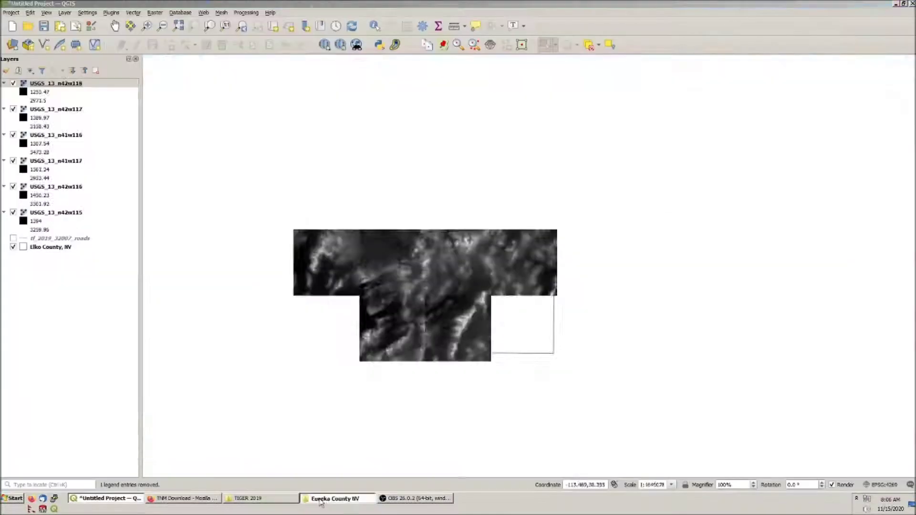
{"action": "left_click_drag", "start_coordinate": [320, 502], "coordinate": [439, 306]}
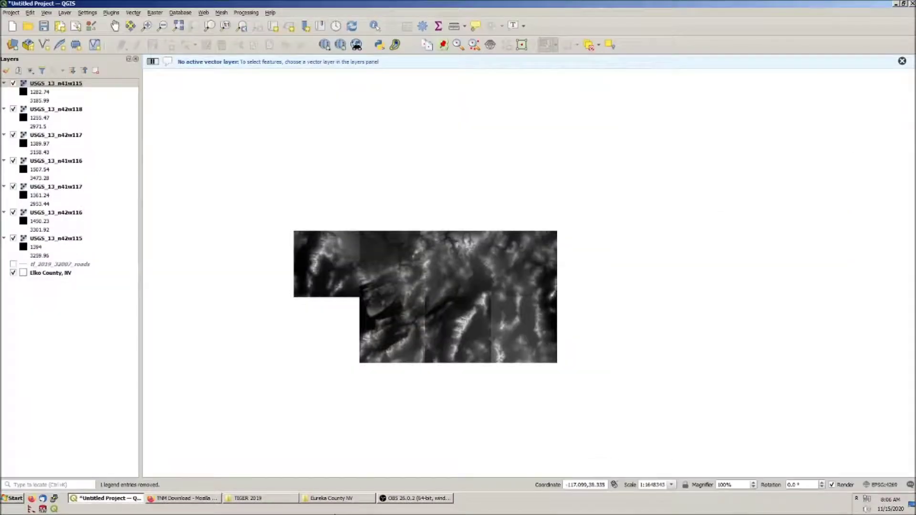
Step: Browse the file manager to the GIS\Tiff2Contour folder on the Video Space drive
{"action": "left_click", "coordinate": [328, 497]}
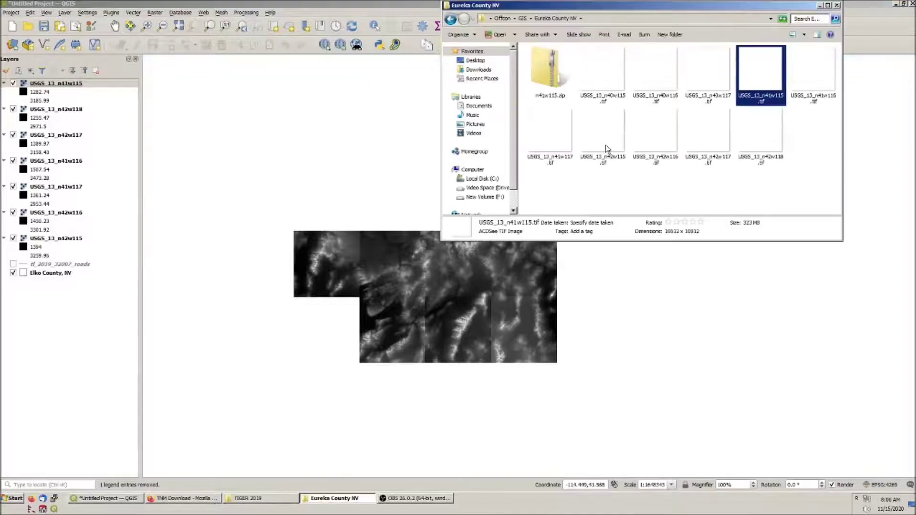
{"action": "left_click", "coordinate": [523, 19]}
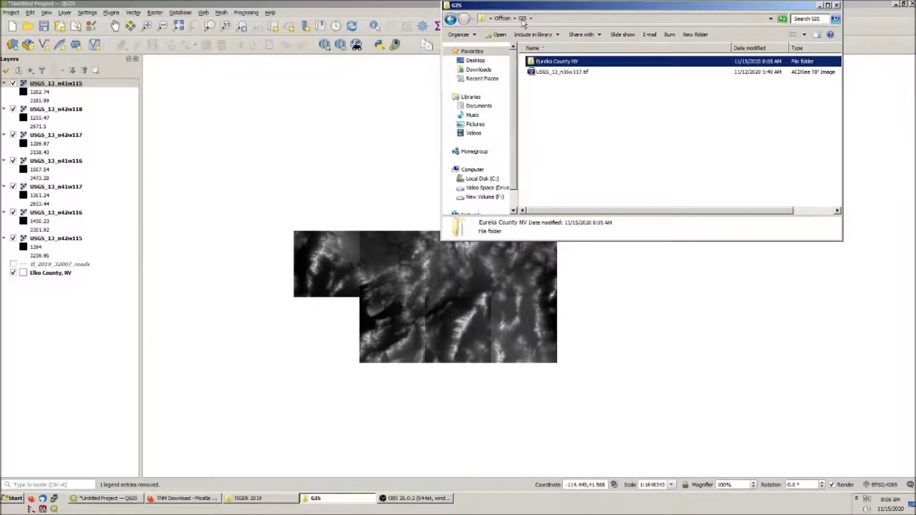
{"action": "double_click", "coordinate": [556, 61]}
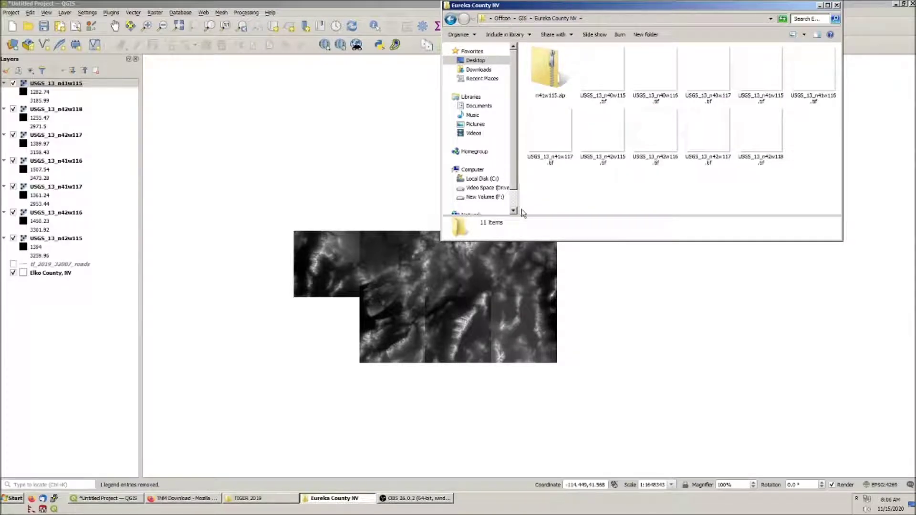
{"action": "left_click", "coordinate": [480, 187]}
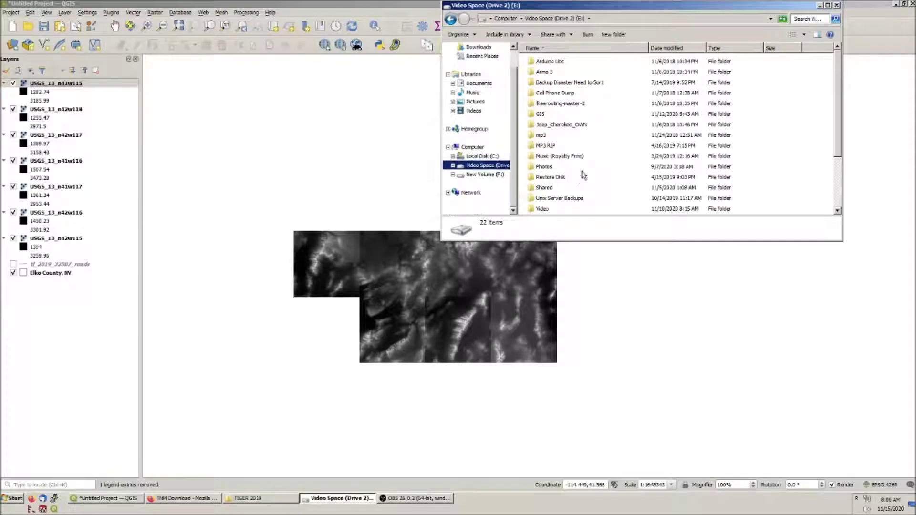
{"action": "left_click", "coordinate": [564, 168]}
{"action": "scroll", "coordinate": [599, 162], "scroll_direction": "down", "scroll_amount": 2}
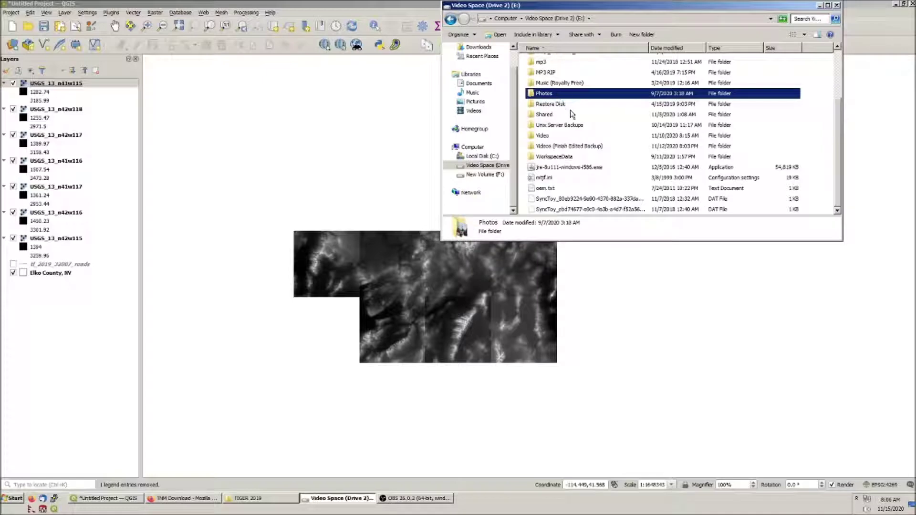
{"action": "double_click", "coordinate": [573, 162]}
{"action": "double_click", "coordinate": [587, 110]}
Step: Add the existing 25ft contour GeoPackages for tiles n41w116 and n41w117 to the QGIS map
{"action": "left_click", "coordinate": [599, 84]}
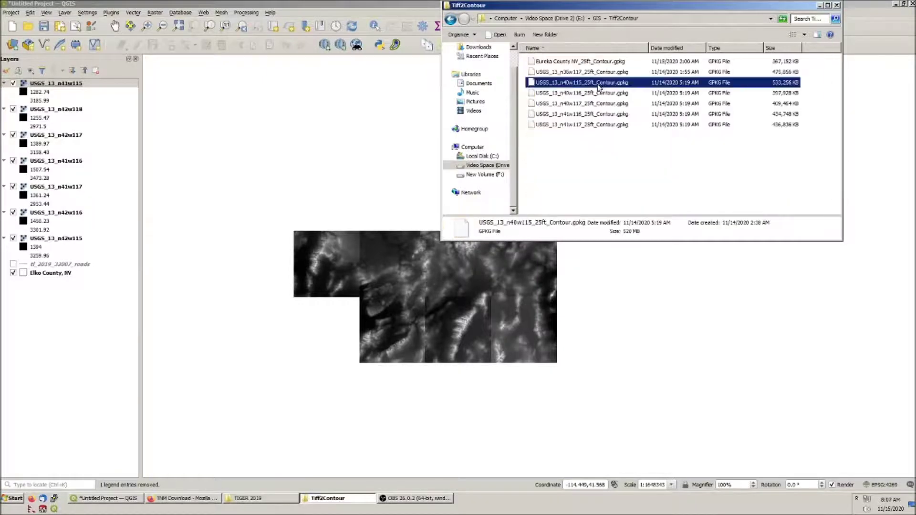
{"action": "left_click", "coordinate": [580, 114]}
{"action": "left_click", "coordinate": [580, 125], "text": "shift"}
{"action": "left_click_drag", "start_coordinate": [580, 125], "coordinate": [71, 143]}
Step: Hide the USGS_13_n41w116 and USGS_13_n41w117 elevation rasters and remove both from the project
{"action": "left_click", "coordinate": [13, 178]}
{"action": "left_click", "coordinate": [13, 204]}
{"action": "left_click", "coordinate": [61, 178]}
{"action": "right_click", "coordinate": [61, 179]}
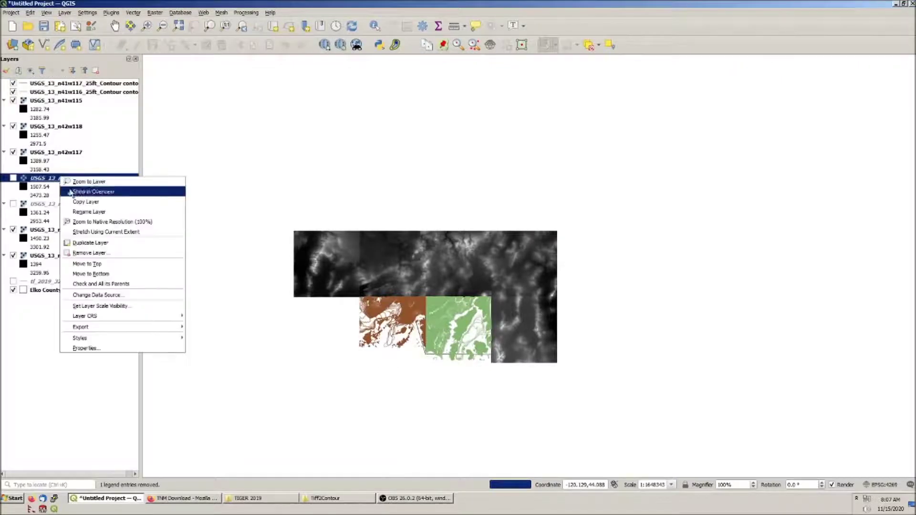
{"action": "left_click", "coordinate": [89, 253]}
{"action": "right_click", "coordinate": [61, 179]}
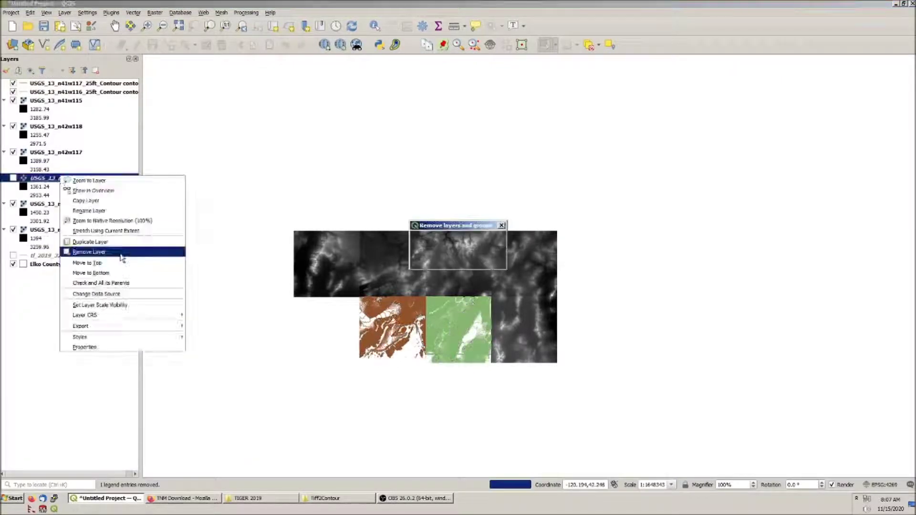
{"action": "left_click", "coordinate": [89, 253]}
{"action": "right_click", "coordinate": [54, 101]}
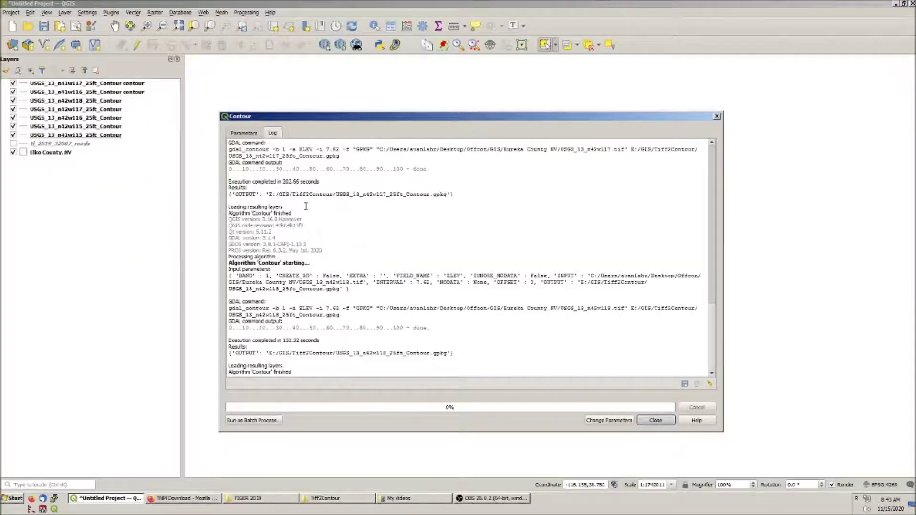
Step: Review the Contour run log for the 25ft contour tiles and close the Contour dialog
{"action": "scroll", "coordinate": [325, 215], "scroll_direction": "down", "scroll_amount": 12}
{"action": "scroll", "coordinate": [342, 223], "scroll_direction": "down", "scroll_amount": 9}
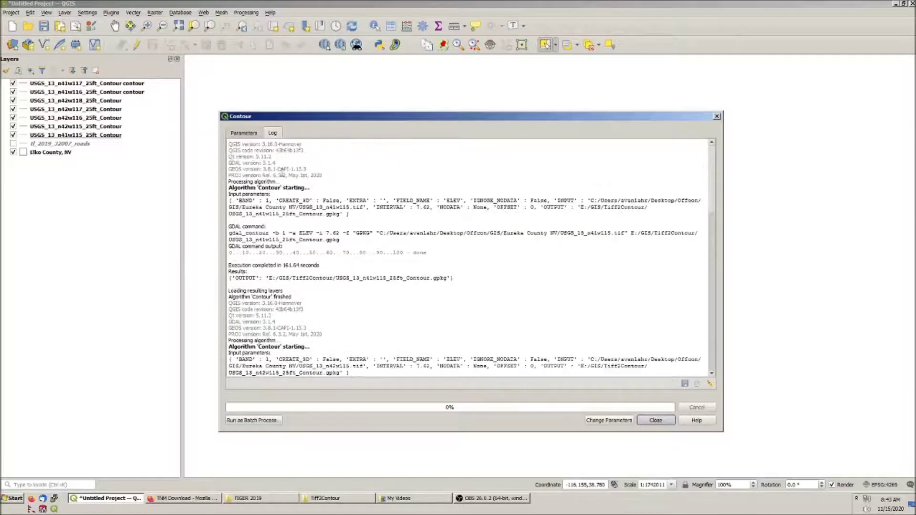
{"action": "scroll", "coordinate": [345, 265], "scroll_direction": "down", "scroll_amount": 15}
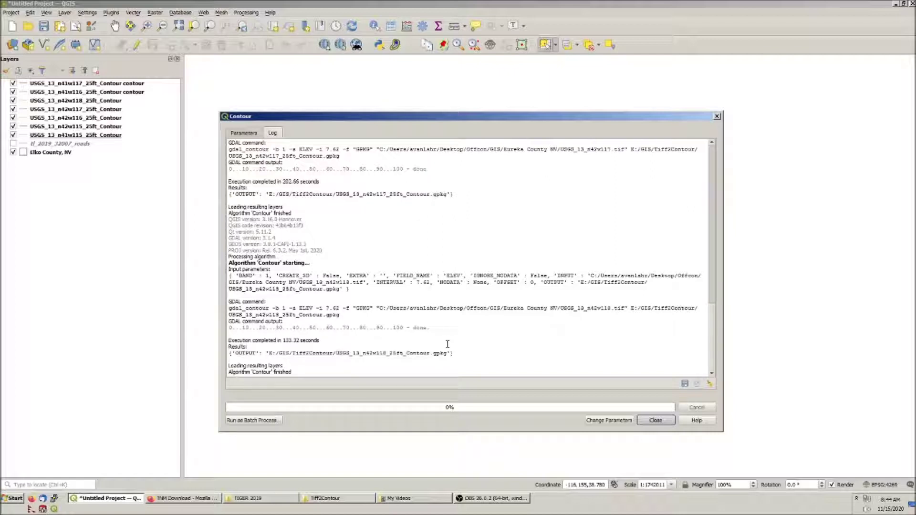
{"action": "left_click", "coordinate": [656, 420]}
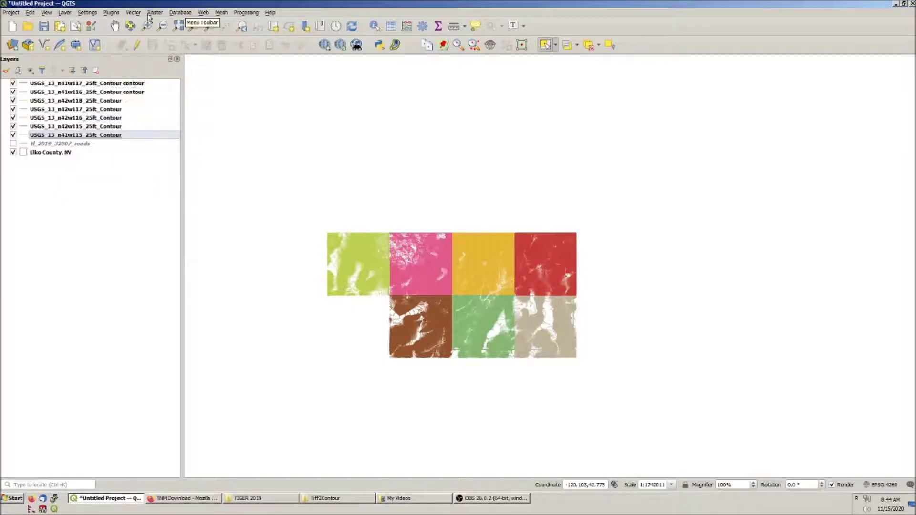
Step: Set up Merge Vector Layers with all seven USGS 25ft contour layers as inputs, excluding the county and roads layers
{"action": "left_click", "coordinate": [132, 14]}
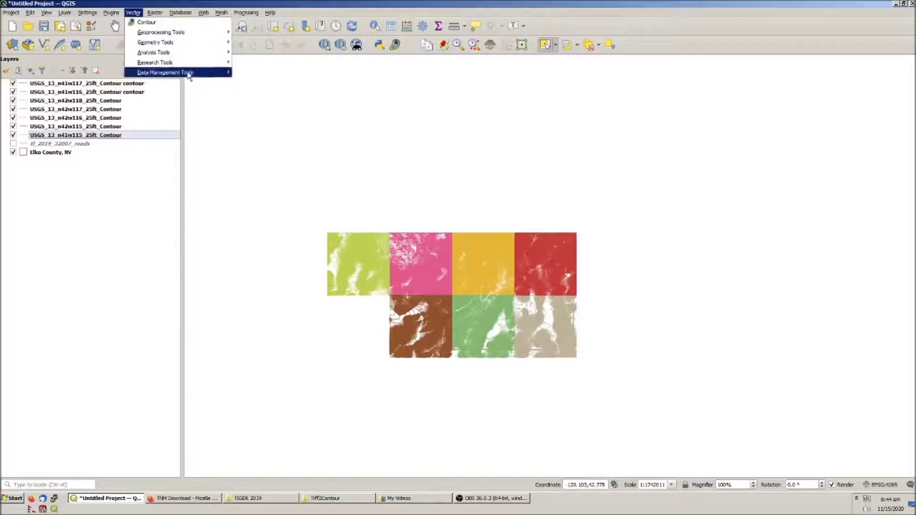
{"action": "mouse_move", "coordinate": [187, 72]}
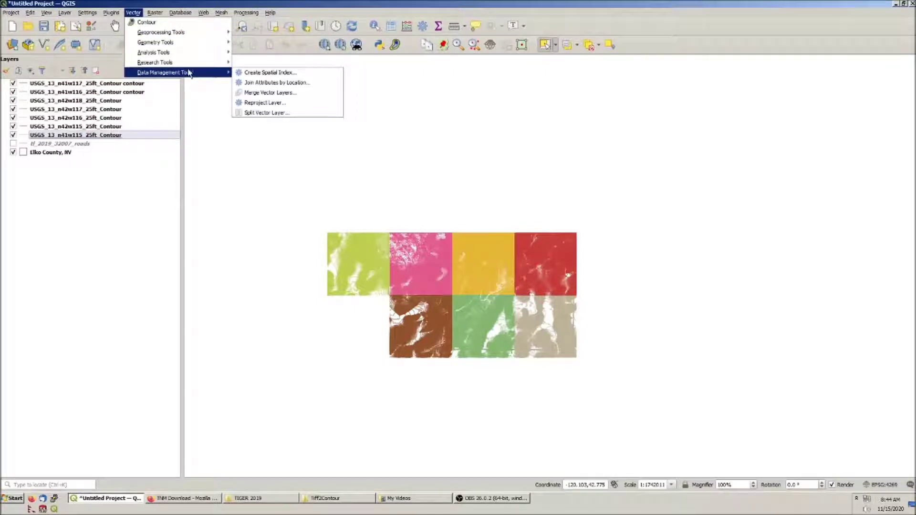
{"action": "left_click", "coordinate": [285, 95]}
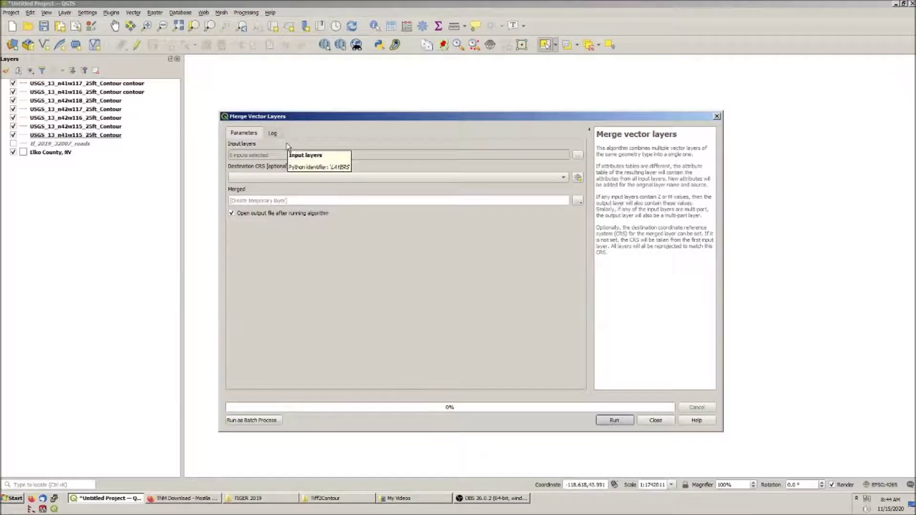
{"action": "left_click", "coordinate": [578, 155]}
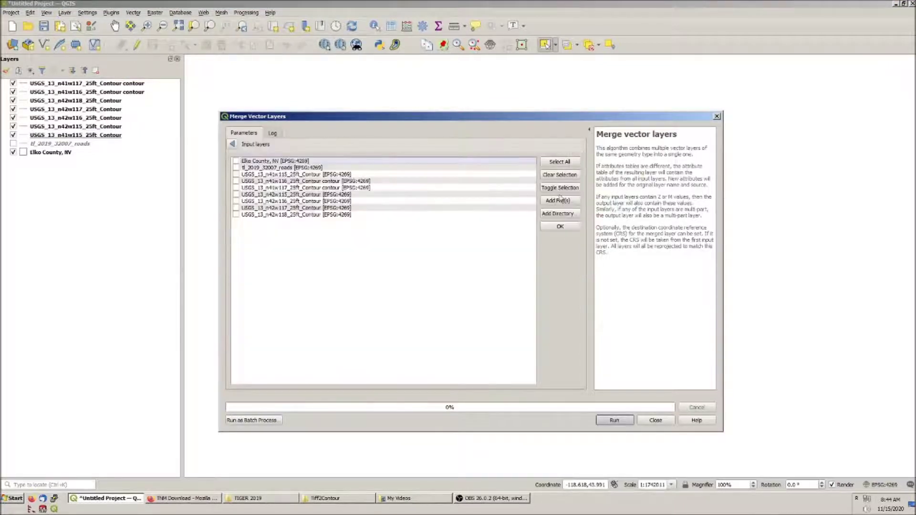
{"action": "left_click", "coordinate": [236, 175]}
{"action": "left_click", "coordinate": [236, 181]}
{"action": "left_click", "coordinate": [236, 189]}
{"action": "left_click", "coordinate": [235, 194]}
{"action": "left_click", "coordinate": [235, 202]}
{"action": "left_click", "coordinate": [236, 208]}
{"action": "left_click", "coordinate": [237, 216]}
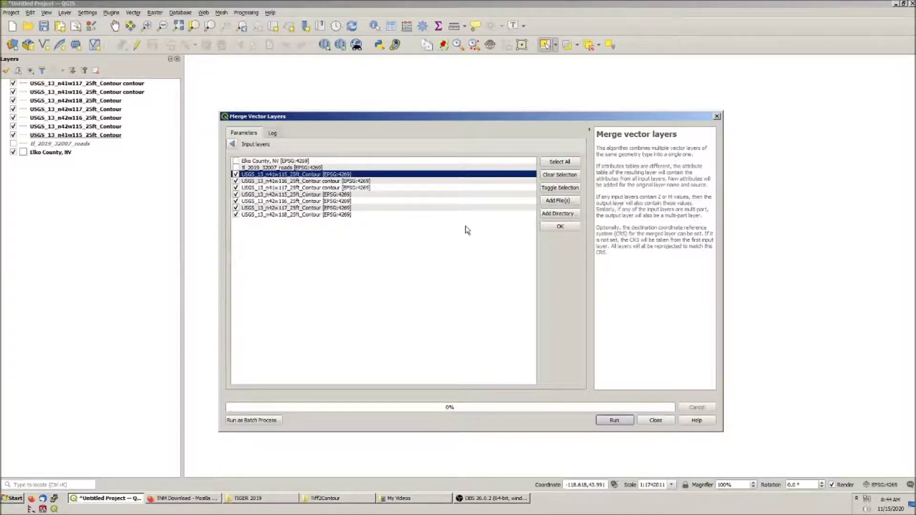
{"action": "left_click", "coordinate": [560, 227]}
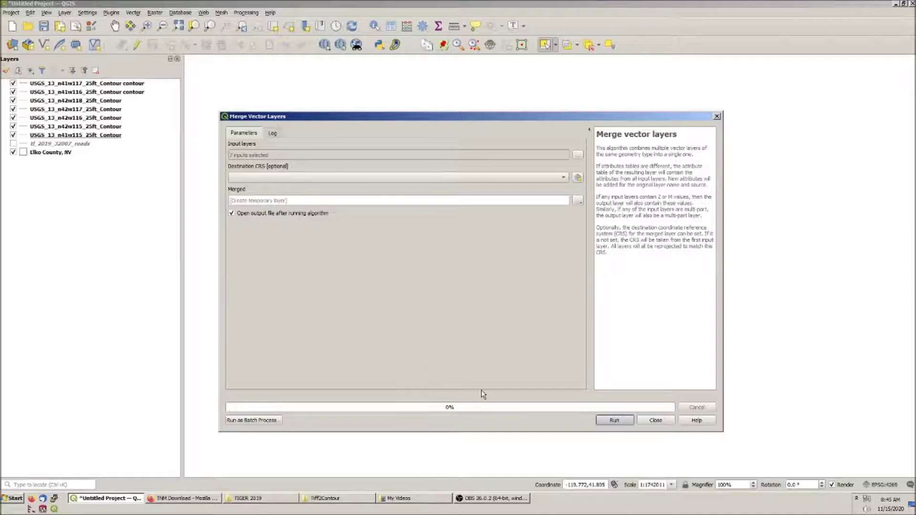
Step: Run the merge into a temporary layer, check system performance in Task Manager meanwhile, and close the merge dialog
{"action": "left_click", "coordinate": [615, 421]}
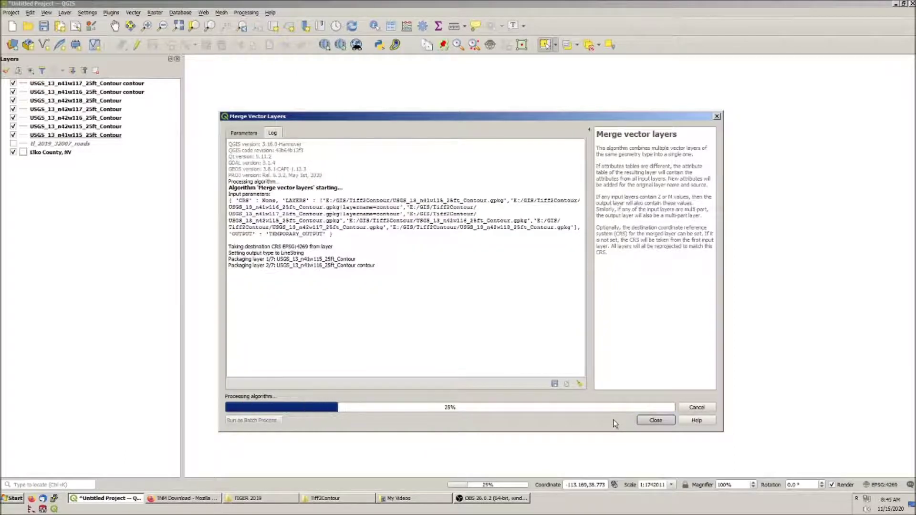
{"action": "key", "text": "ctrl+shift+Escape"}
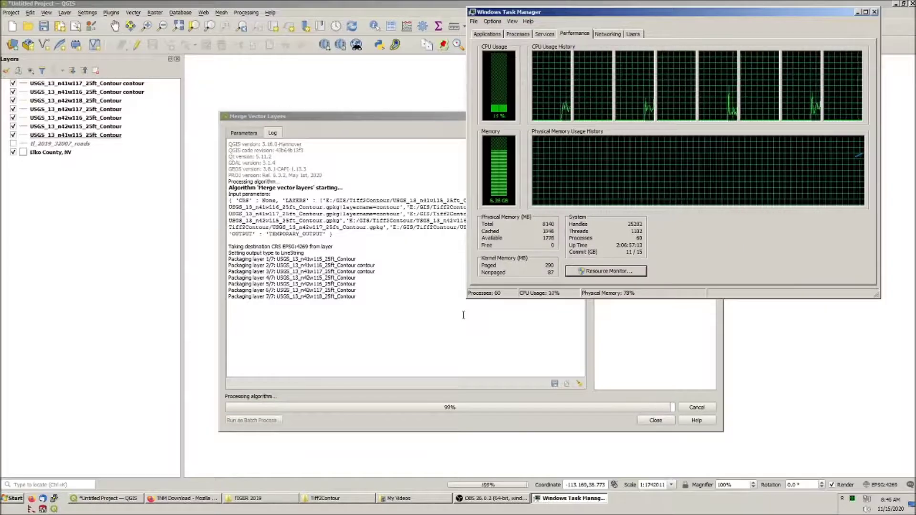
{"action": "key", "text": "alt+F4"}
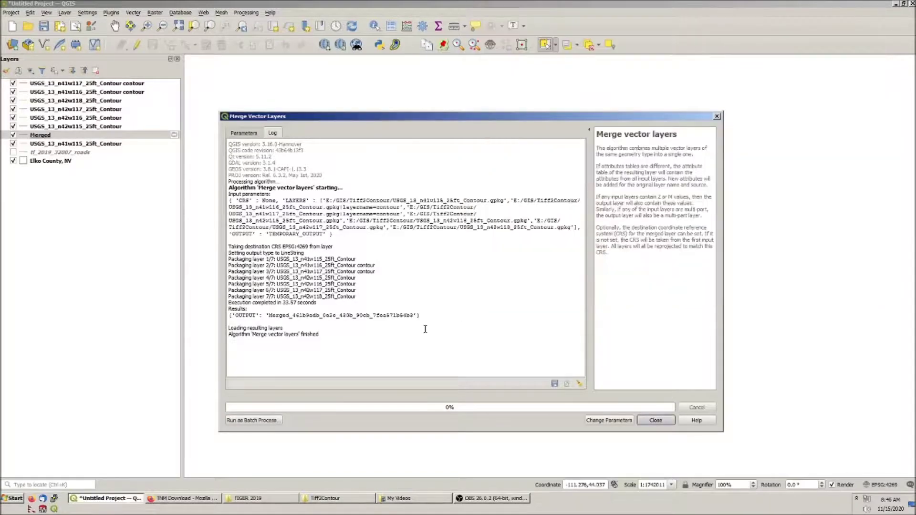
{"action": "left_click", "coordinate": [656, 420]}
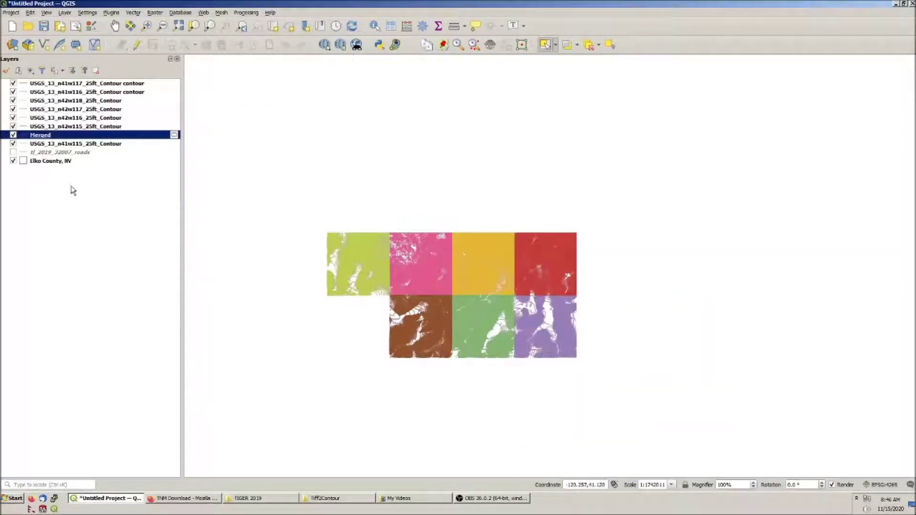
Step: Hide the seven individual 25ft contour layers, keeping the Merged and Elko County, NV layers visible
{"action": "left_click", "coordinate": [13, 144]}
{"action": "left_click", "coordinate": [13, 126]}
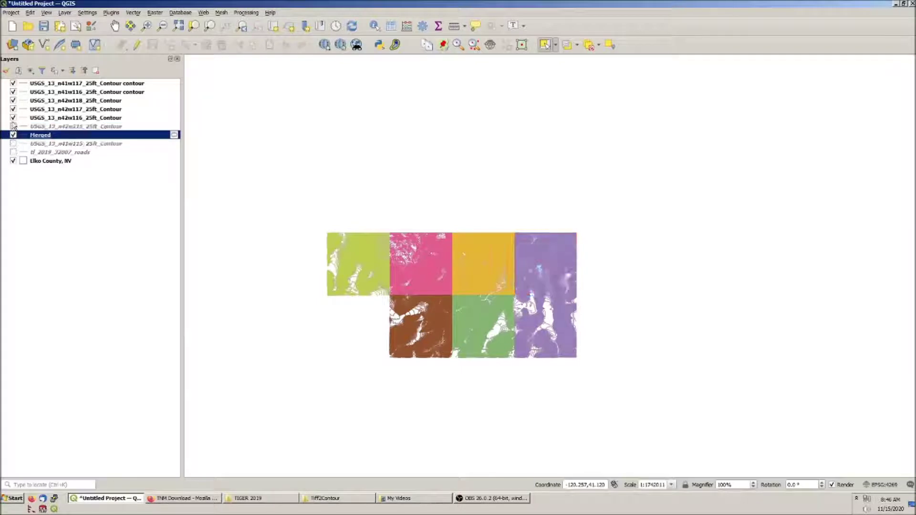
{"action": "left_click", "coordinate": [13, 118]}
{"action": "left_click", "coordinate": [13, 110]}
{"action": "left_click", "coordinate": [13, 101]}
{"action": "left_click", "coordinate": [13, 92]}
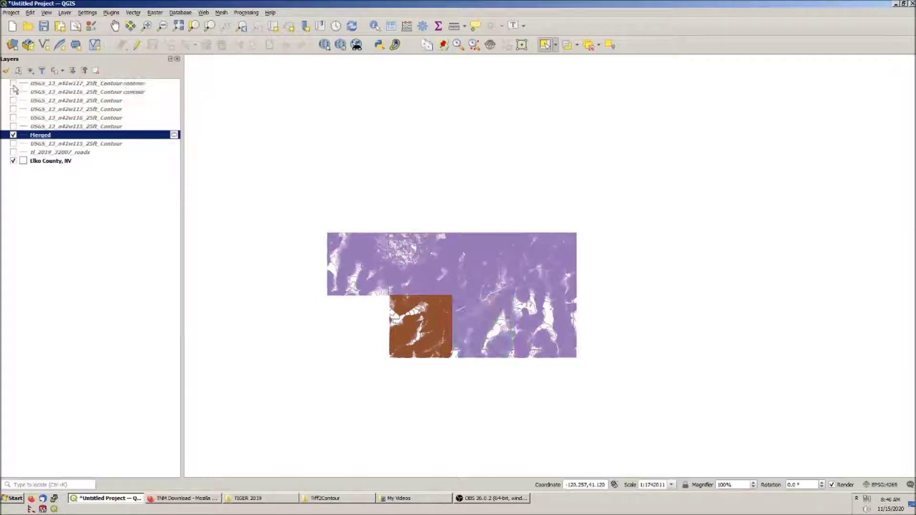
{"action": "left_click", "coordinate": [13, 83]}
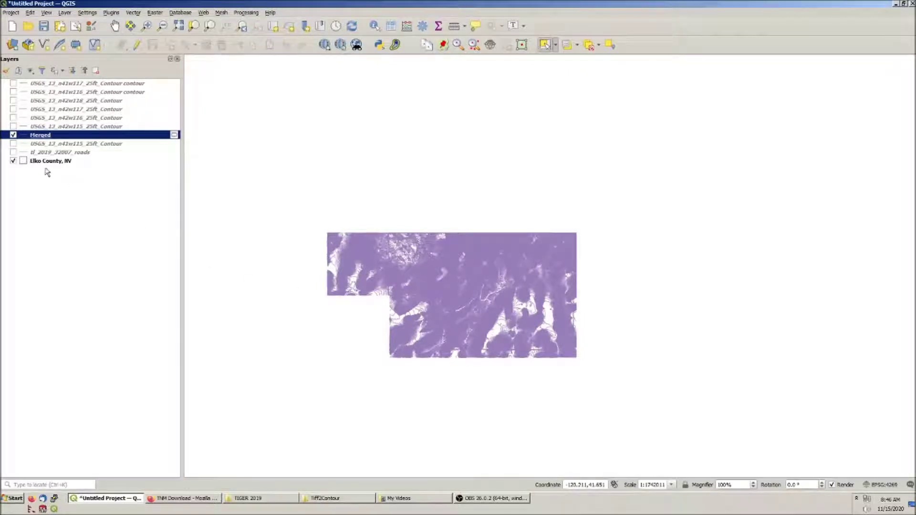
{"action": "left_click", "coordinate": [13, 161]}
{"action": "left_click", "coordinate": [13, 161]}
Step: Set up the Clip geoprocessing tool with Merged as the input layer and Elko County, NV as the overlay layer
{"action": "left_click", "coordinate": [154, 13]}
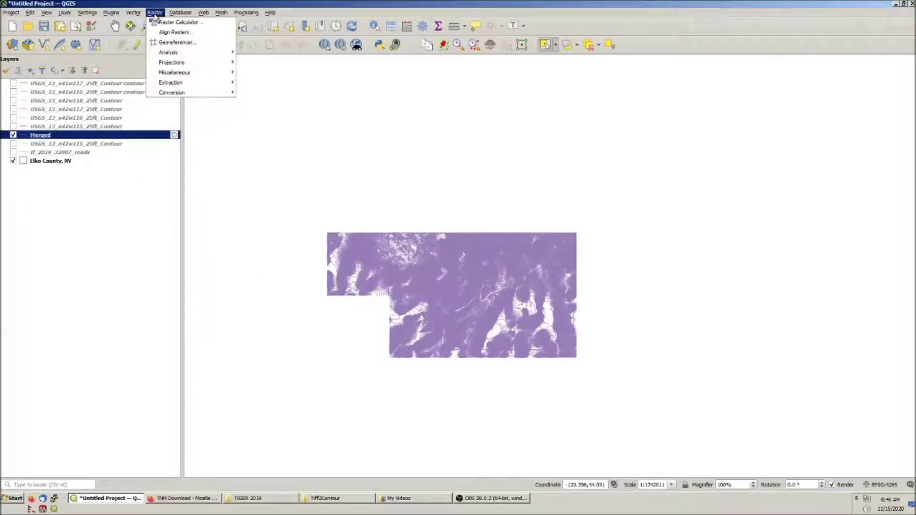
{"action": "mouse_move", "coordinate": [133, 13]}
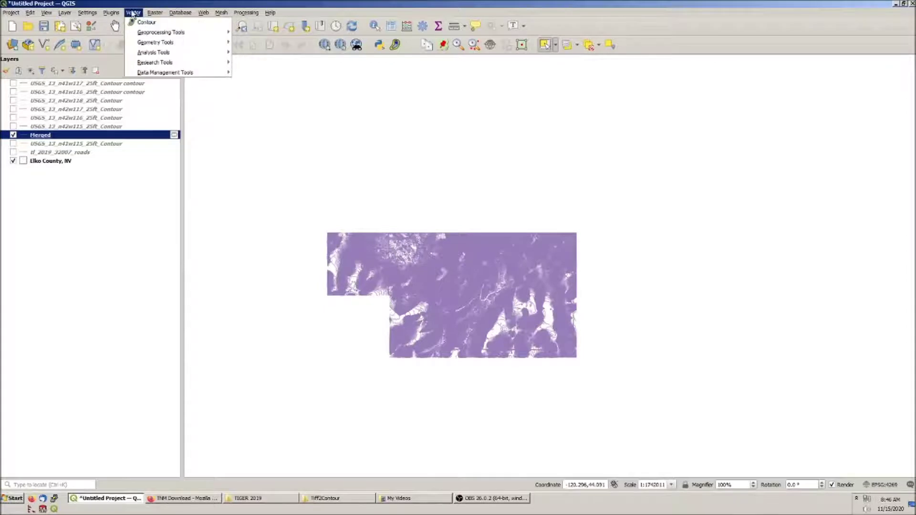
{"action": "mouse_move", "coordinate": [144, 32]}
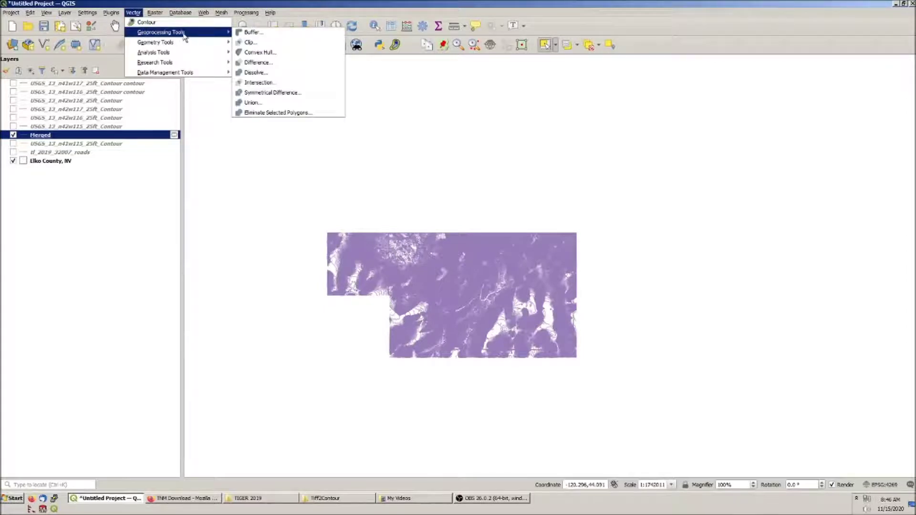
{"action": "left_click", "coordinate": [255, 42]}
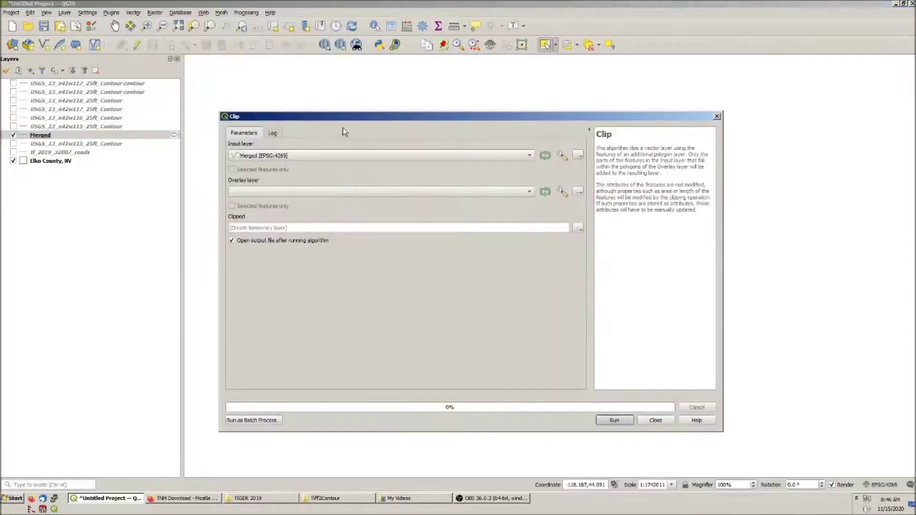
{"action": "left_click", "coordinate": [320, 158]}
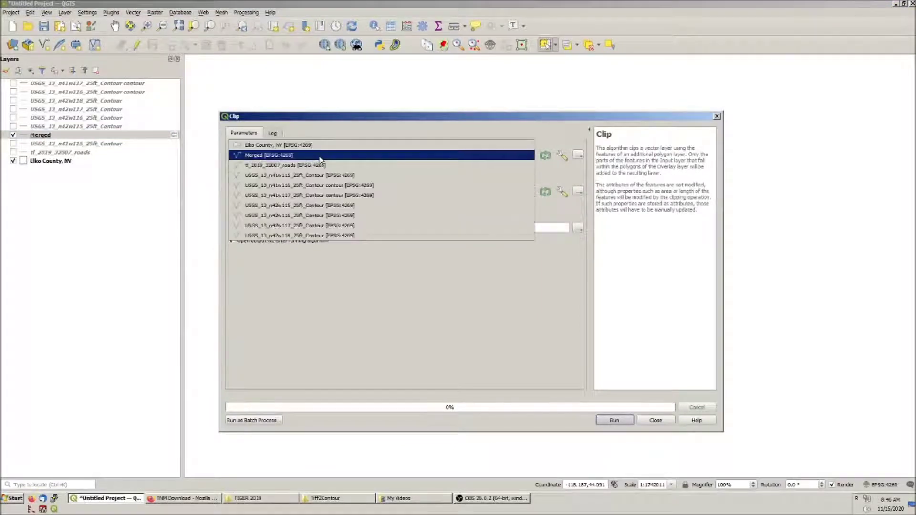
{"action": "left_click", "coordinate": [318, 146]}
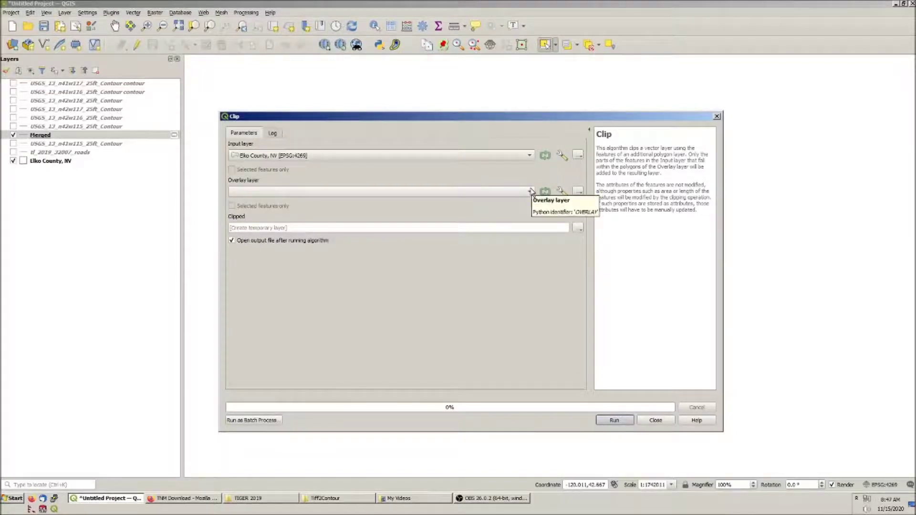
{"action": "left_click", "coordinate": [530, 156]}
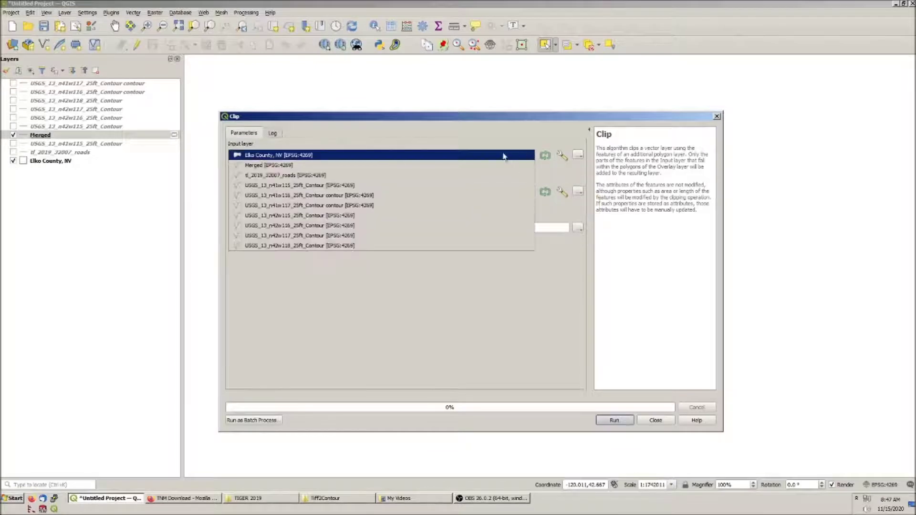
{"action": "left_click", "coordinate": [392, 165]}
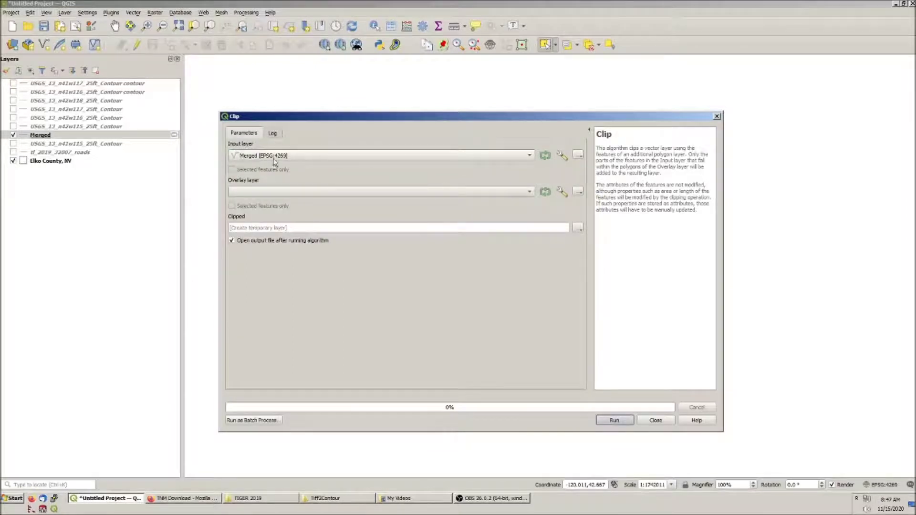
{"action": "left_click", "coordinate": [529, 191]}
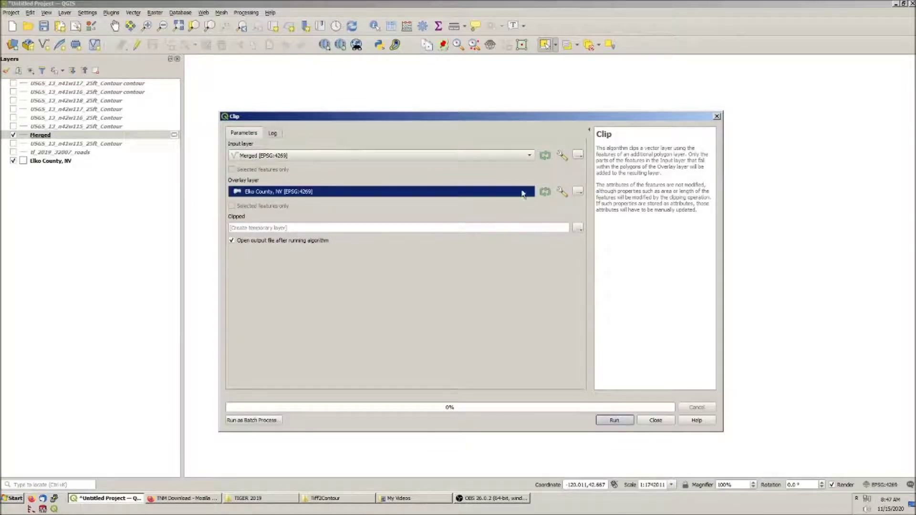
{"action": "left_click", "coordinate": [313, 193]}
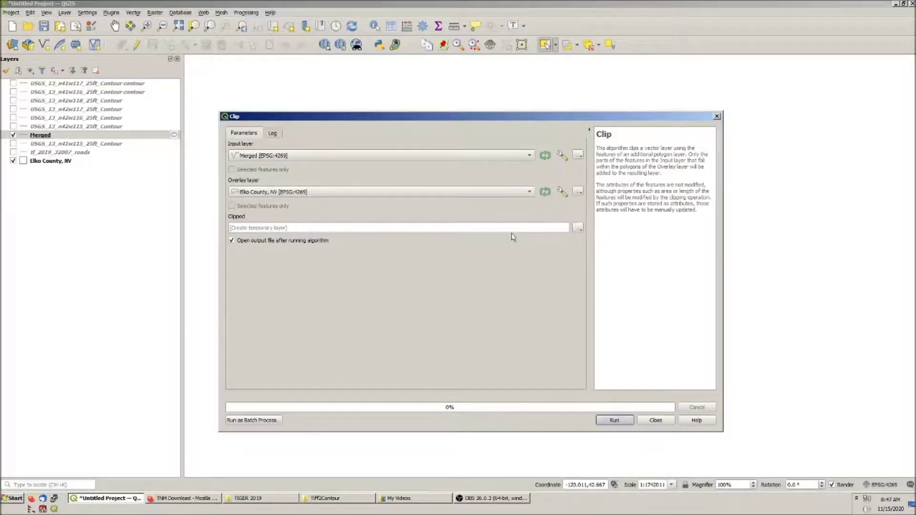
Step: Choose to save the clipped output to a file and browse to the GIS\User Generated Files folder
{"action": "left_click", "coordinate": [578, 228]}
{"action": "left_click", "coordinate": [599, 249]}
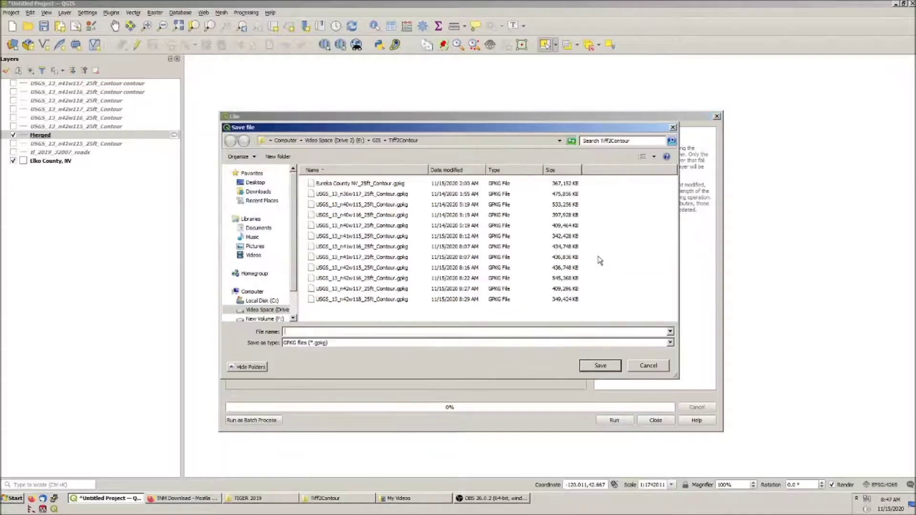
{"action": "left_click", "coordinate": [377, 142]}
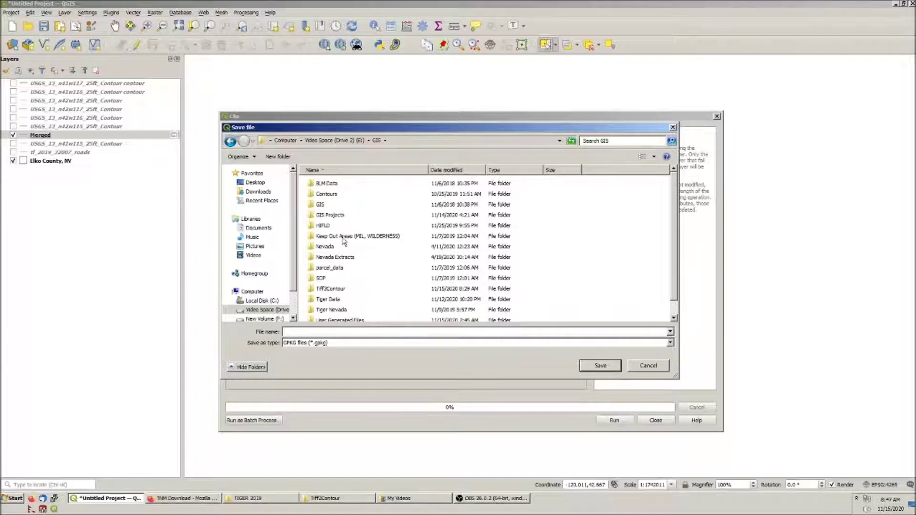
{"action": "scroll", "coordinate": [368, 297], "scroll_direction": "down", "scroll_amount": 1}
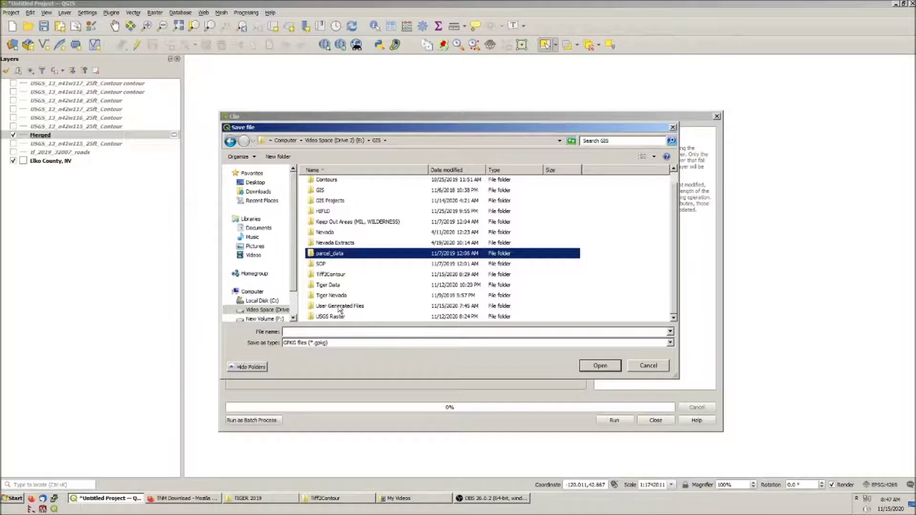
{"action": "double_click", "coordinate": [340, 309]}
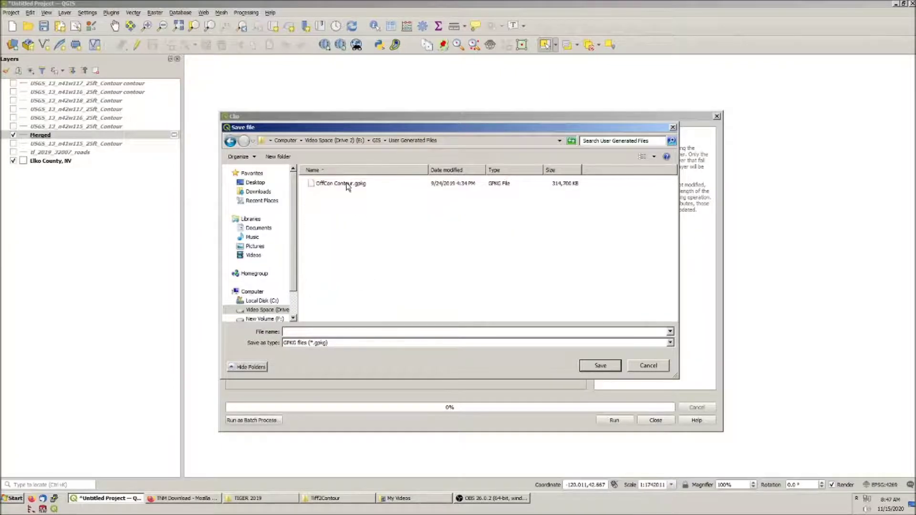
{"action": "left_click", "coordinate": [376, 140]}
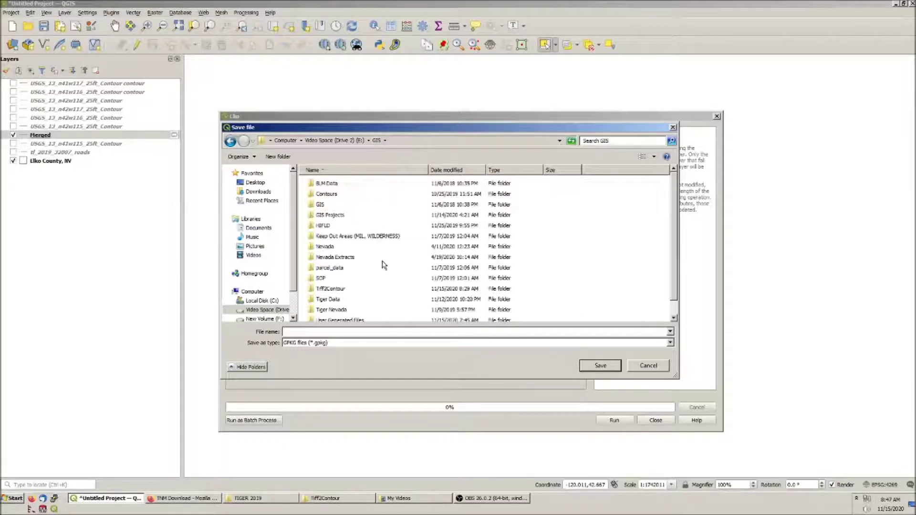
{"action": "scroll", "coordinate": [387, 264], "scroll_direction": "down", "scroll_amount": 1}
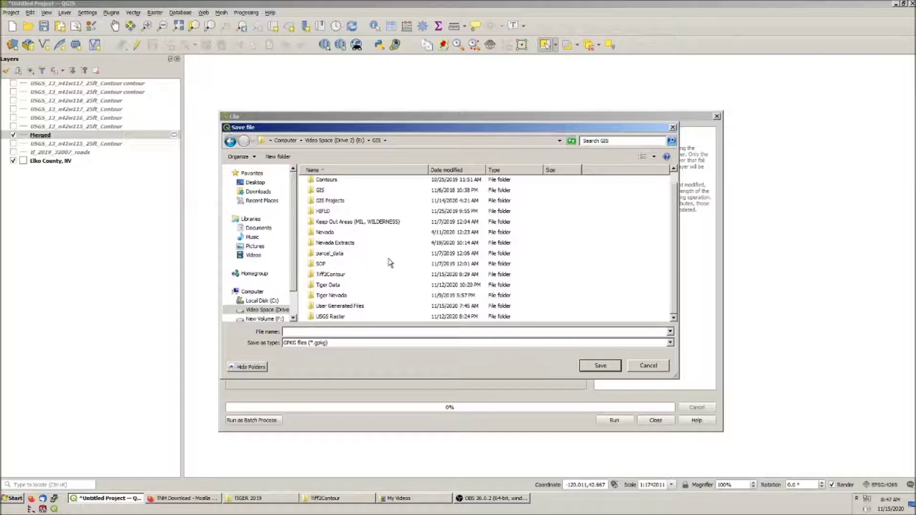
{"action": "double_click", "coordinate": [340, 243]}
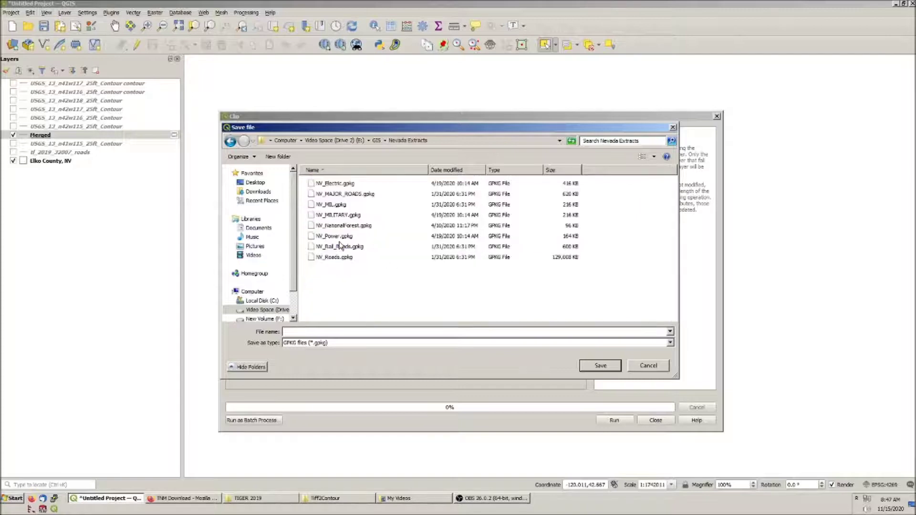
{"action": "left_click", "coordinate": [376, 141]}
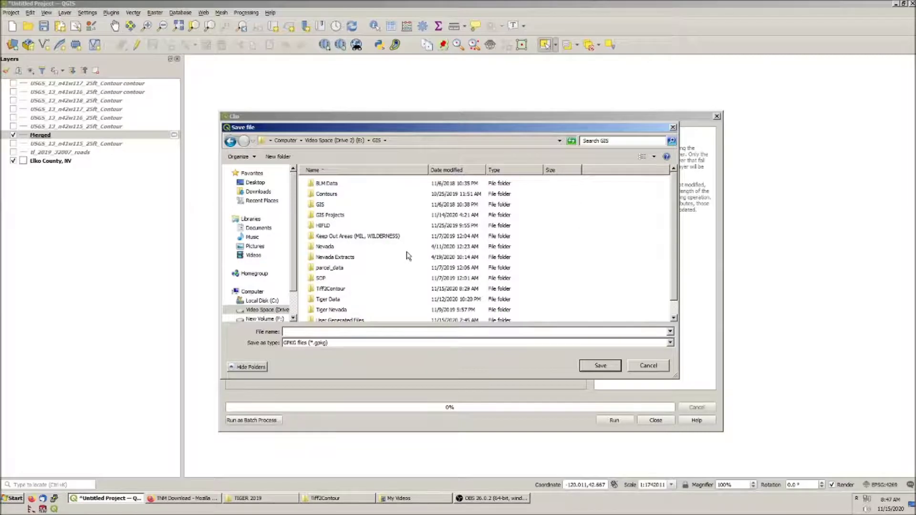
{"action": "scroll", "coordinate": [408, 257], "scroll_direction": "down", "scroll_amount": 1}
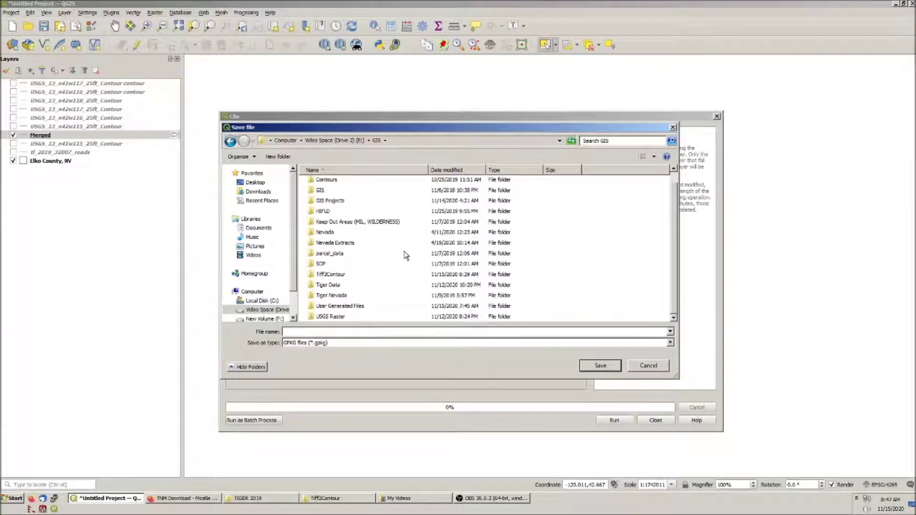
{"action": "double_click", "coordinate": [342, 308]}
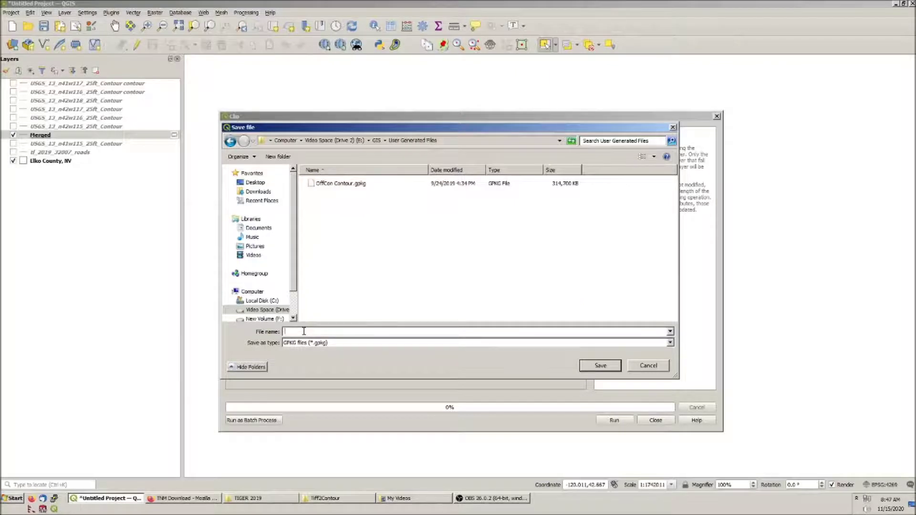
Step: Save the clipped output as the GPKG file "Elko County, NV" and run the clip
{"action": "type", "text": "E"}
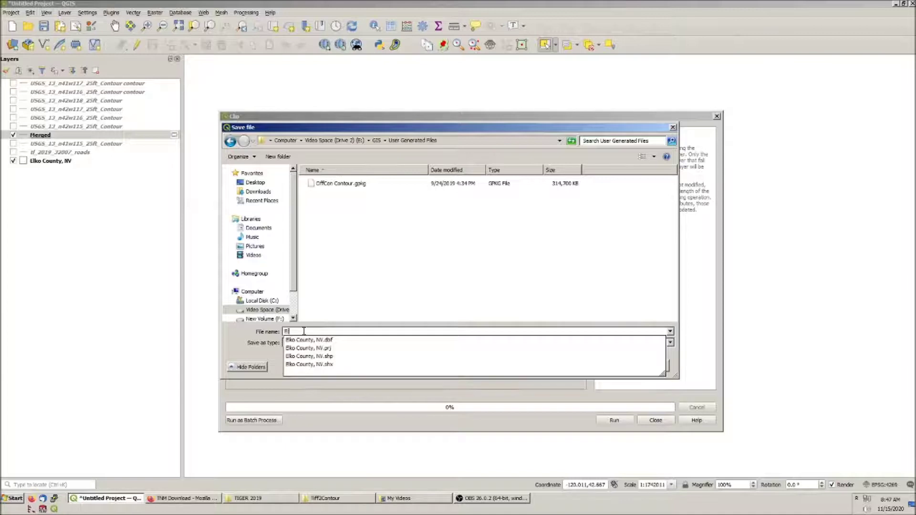
{"action": "type", "text": "lko Coutny,"}
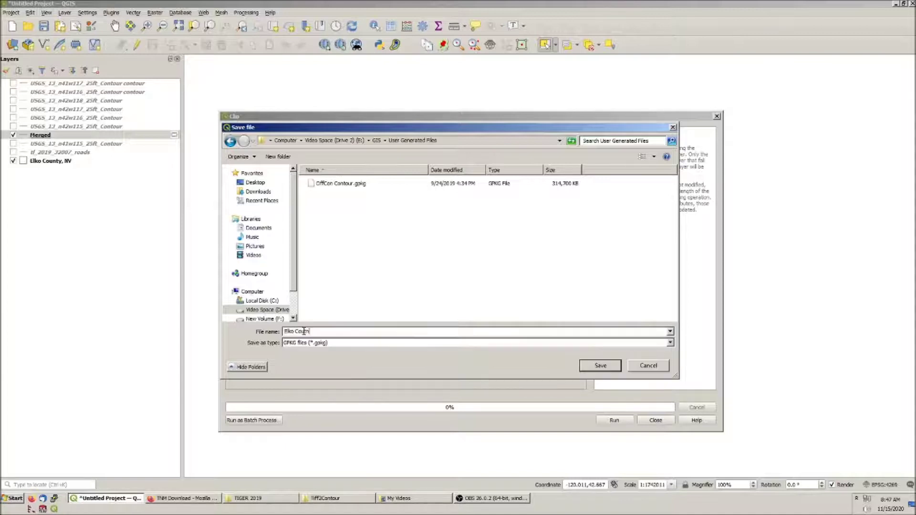
{"action": "key", "text": "BackSpace"}
{"action": "key", "text": "BackSpace"}
{"action": "type", "text": "nty, NV"}
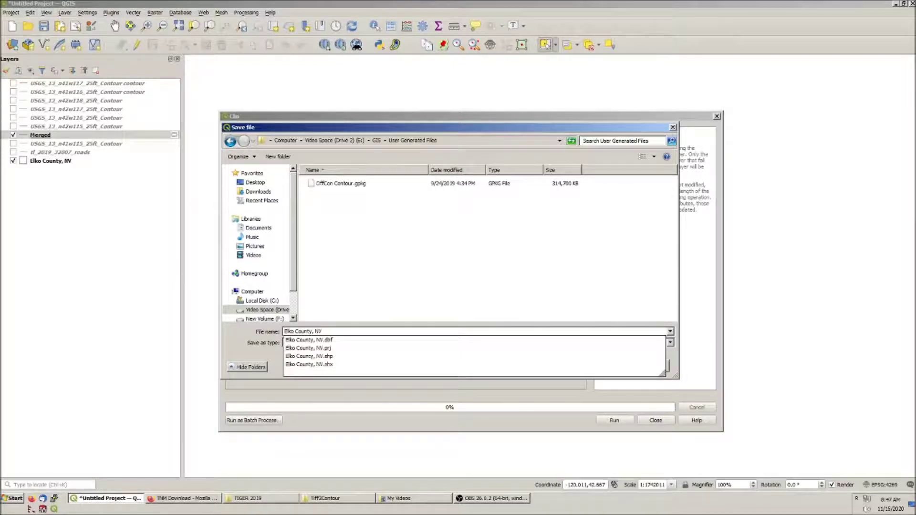
{"action": "left_click", "coordinate": [394, 282]}
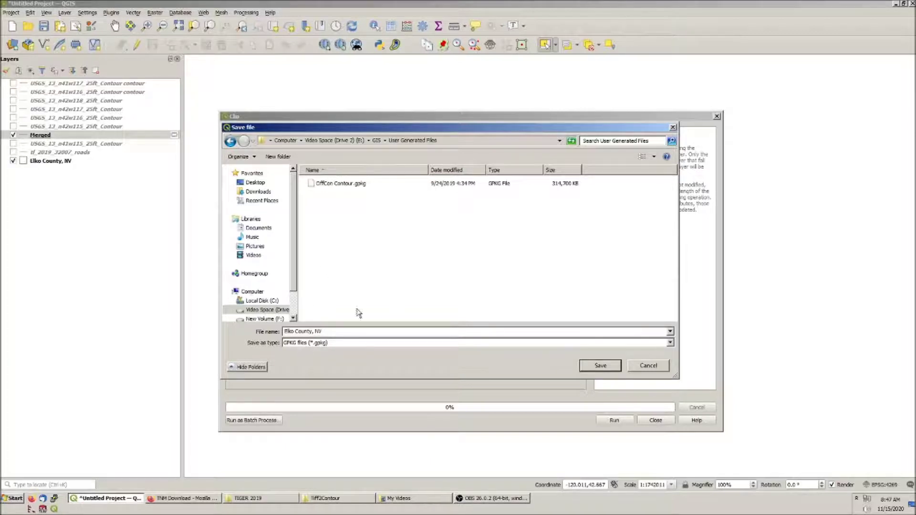
{"action": "left_click", "coordinate": [614, 369]}
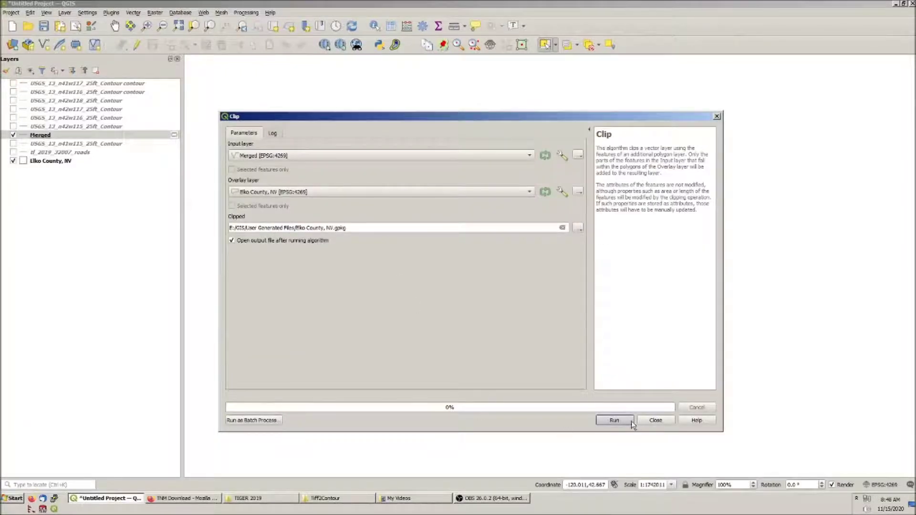
{"action": "left_click", "coordinate": [616, 421]}
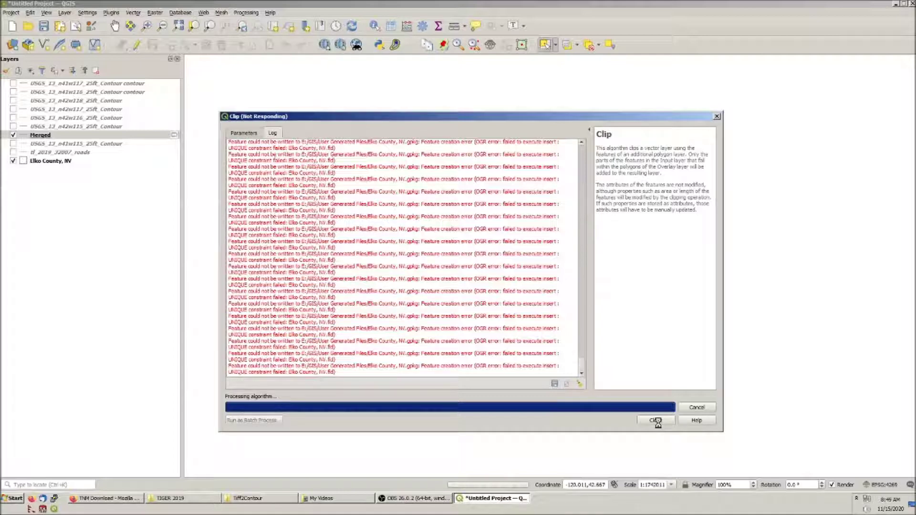
{"action": "key", "text": "ctrl+shift+Escape"}
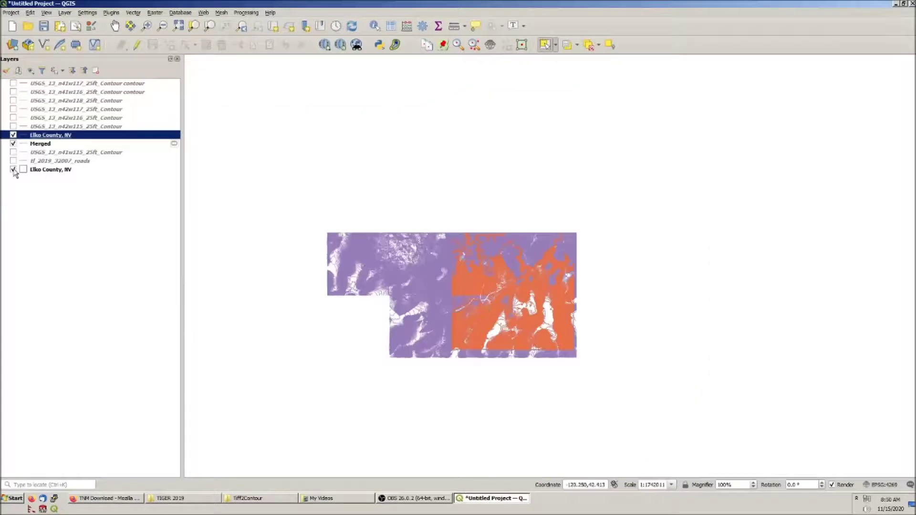
Step: Hide the Merged layer and show the six USGS 25ft contour layers above the clipped layer to compare their coverage
{"action": "left_click", "coordinate": [12, 143]}
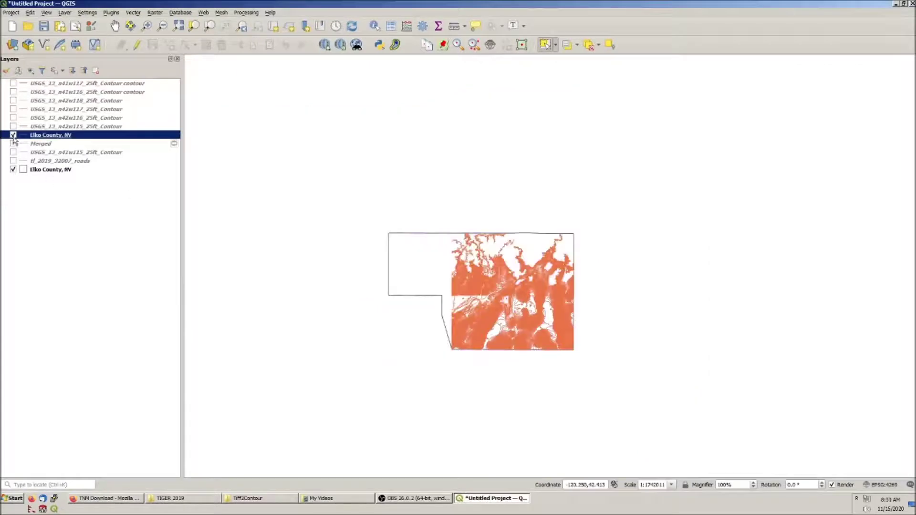
{"action": "scroll", "coordinate": [384, 280], "scroll_direction": "up", "scroll_amount": 2}
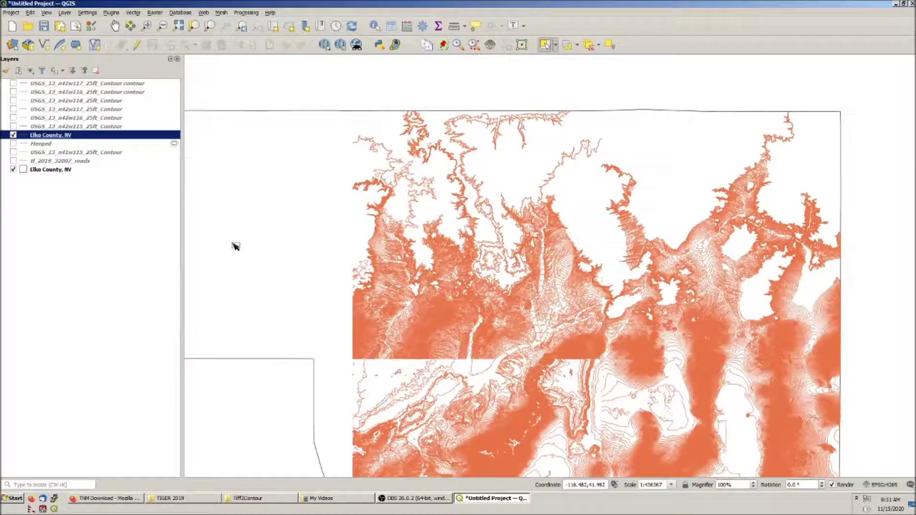
{"action": "scroll", "coordinate": [381, 213], "scroll_direction": "up", "scroll_amount": 2}
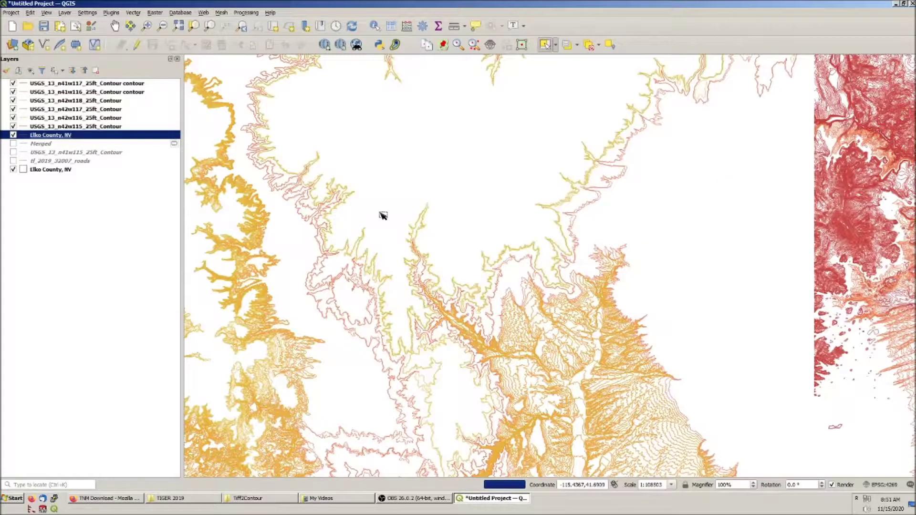
Step: Load the Contour_Pretty.qml style file with all categories onto the clipped Elko County, NV contour layer and apply it
{"action": "double_click", "coordinate": [50, 135]}
{"action": "left_click", "coordinate": [355, 441]}
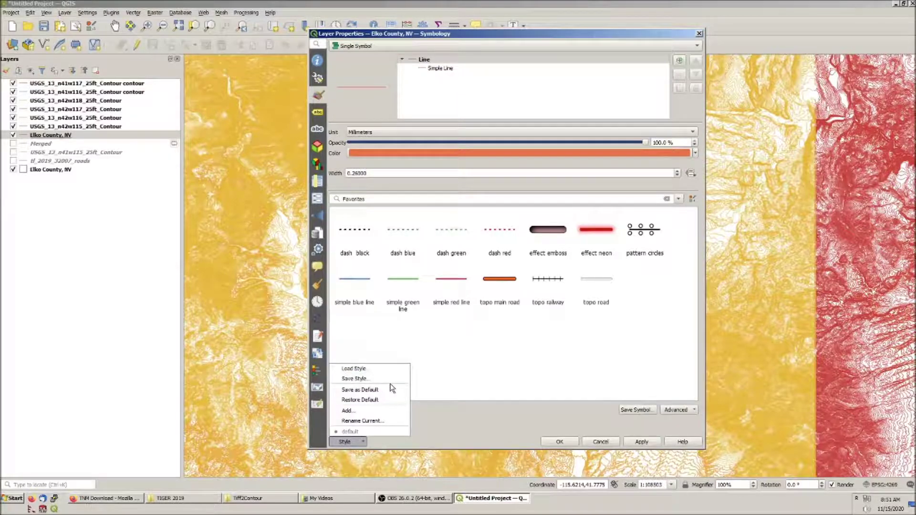
{"action": "left_click", "coordinate": [381, 369]}
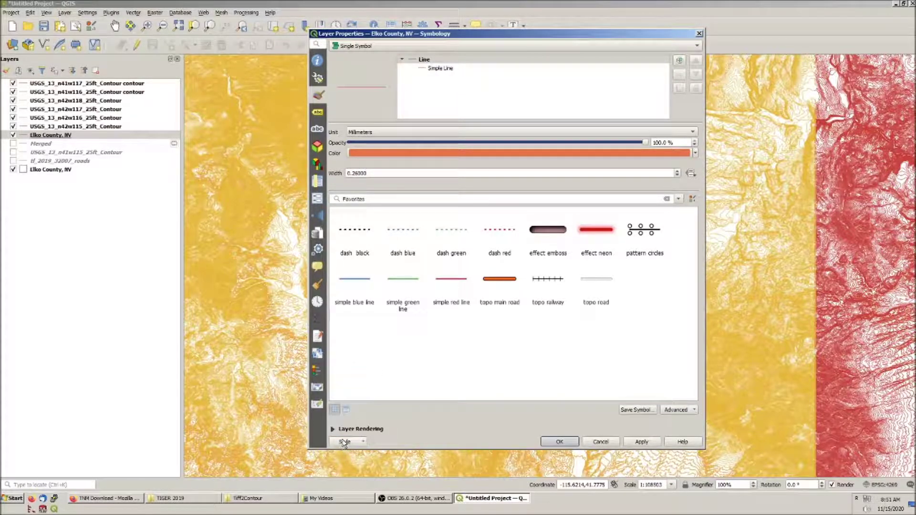
{"action": "left_click", "coordinate": [343, 442]}
{"action": "left_click", "coordinate": [362, 371]}
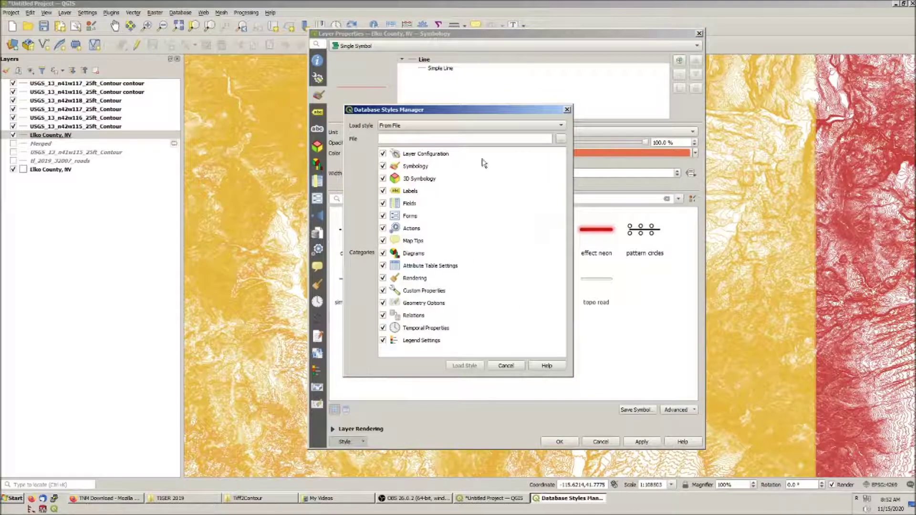
{"action": "left_click", "coordinate": [560, 139]}
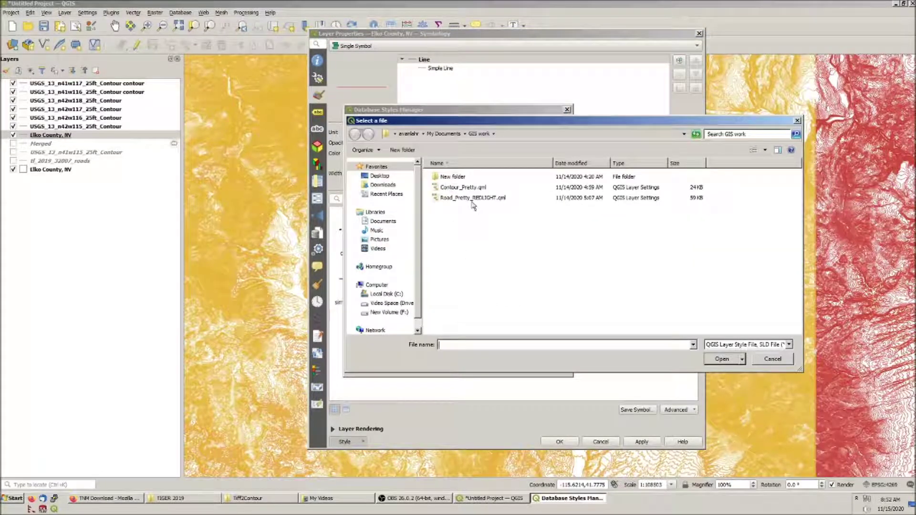
{"action": "left_click", "coordinate": [461, 189]}
{"action": "left_click", "coordinate": [723, 359]}
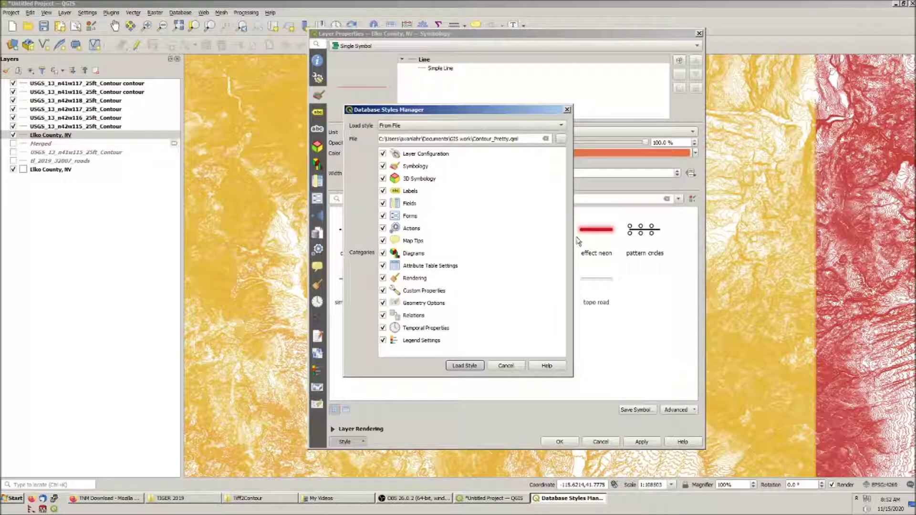
{"action": "left_click", "coordinate": [466, 367]}
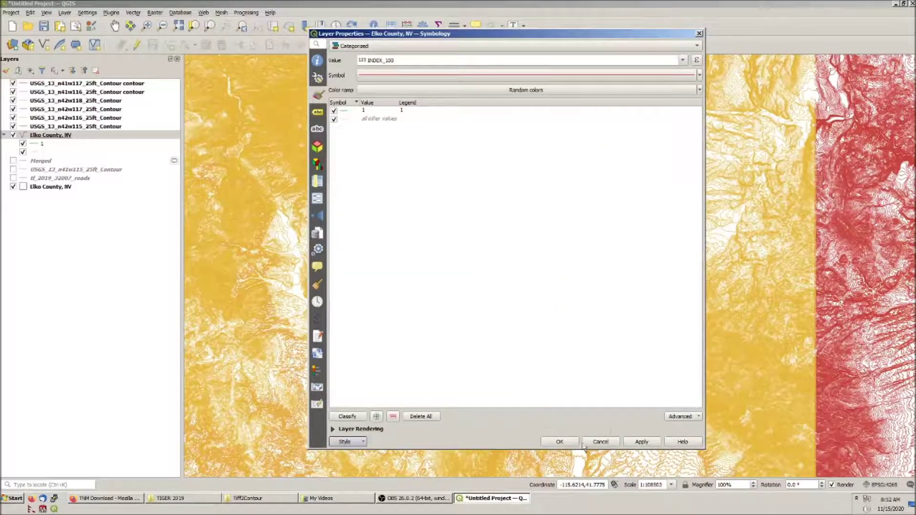
{"action": "left_click", "coordinate": [641, 442]}
{"action": "left_click", "coordinate": [560, 441]}
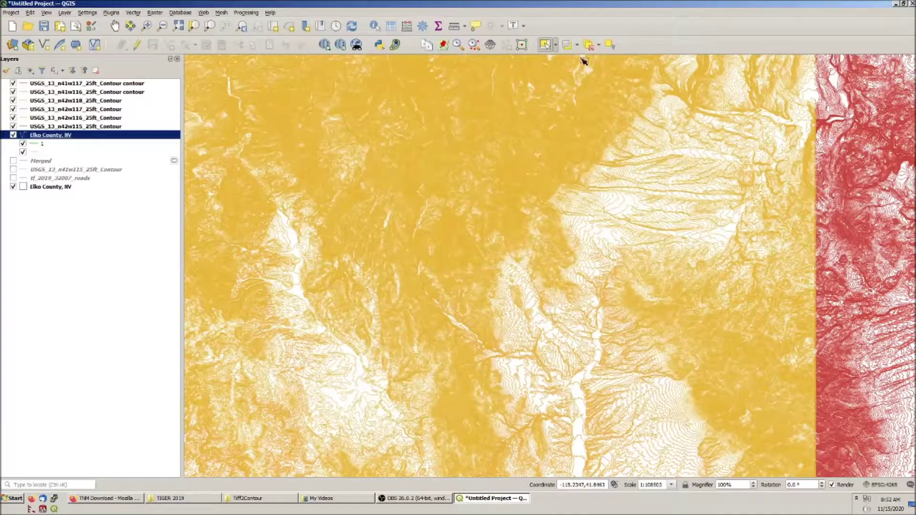
Step: Move the clipped Elko County, NV contour layer to the top of the layer order and hide all six USGS 25ft contour layers
{"action": "scroll", "coordinate": [356, 195], "scroll_direction": "down", "scroll_amount": 3}
{"action": "left_click_drag", "start_coordinate": [77, 139], "coordinate": [75, 85]}
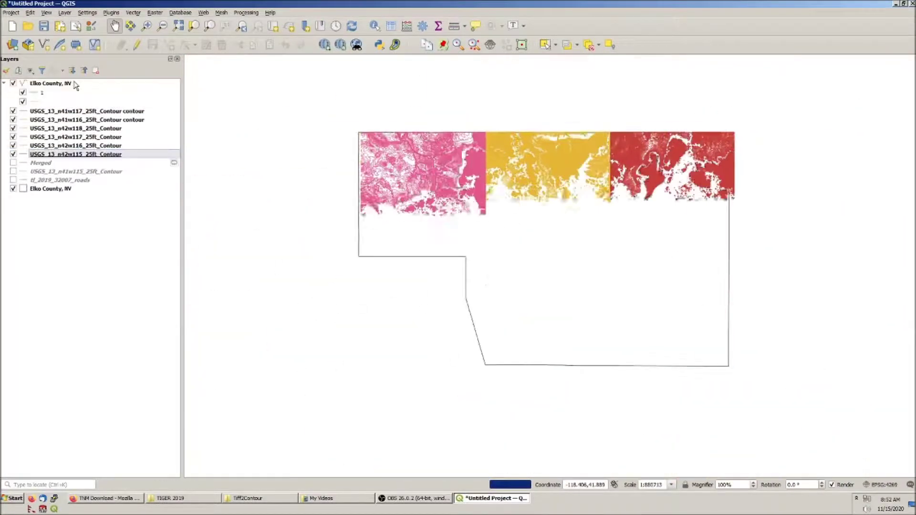
{"action": "left_click", "coordinate": [13, 155]}
{"action": "left_click", "coordinate": [13, 146]}
{"action": "left_click", "coordinate": [13, 137]}
{"action": "left_click", "coordinate": [13, 128]}
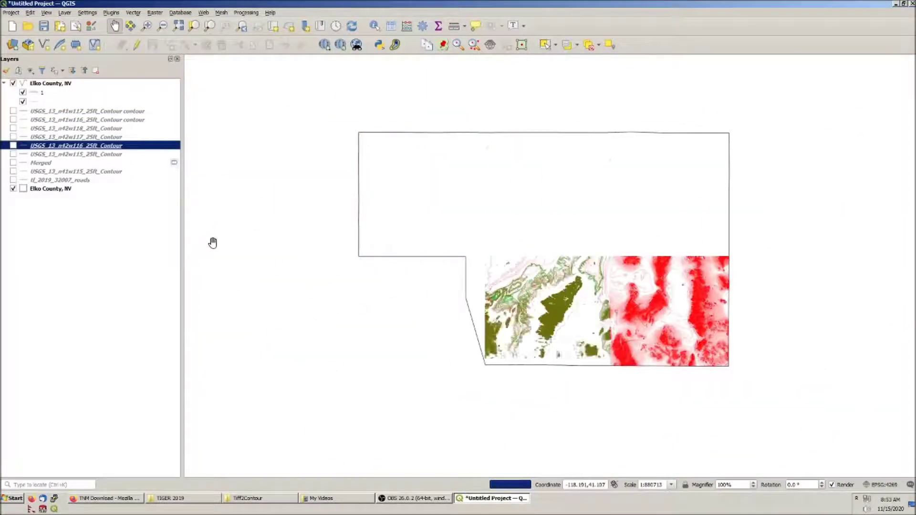
Step: Check the clipped contour layer's symbology settings without changing them and toggle the layer's visibility
{"action": "double_click", "coordinate": [50, 83]}
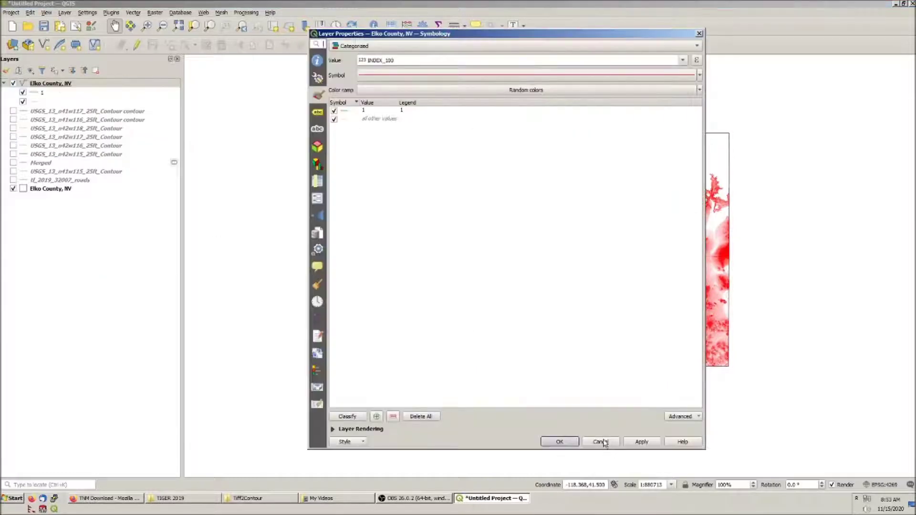
{"action": "left_click", "coordinate": [602, 442]}
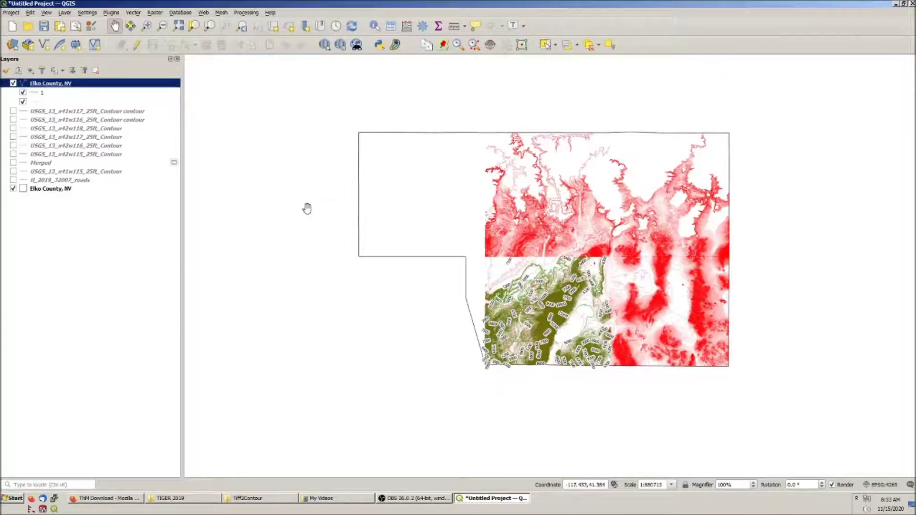
{"action": "left_click", "coordinate": [13, 83]}
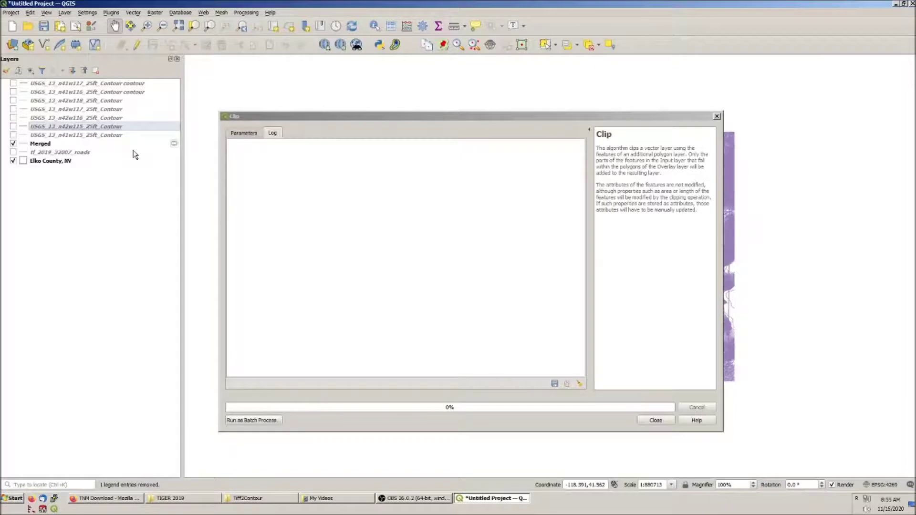
Step: Run the Clip tool again on the Merged contours, writing the output to "Elko County, NV.gpkg" in User Generated Files
{"action": "left_click_drag", "start_coordinate": [502, 117], "coordinate": [543, 106]}
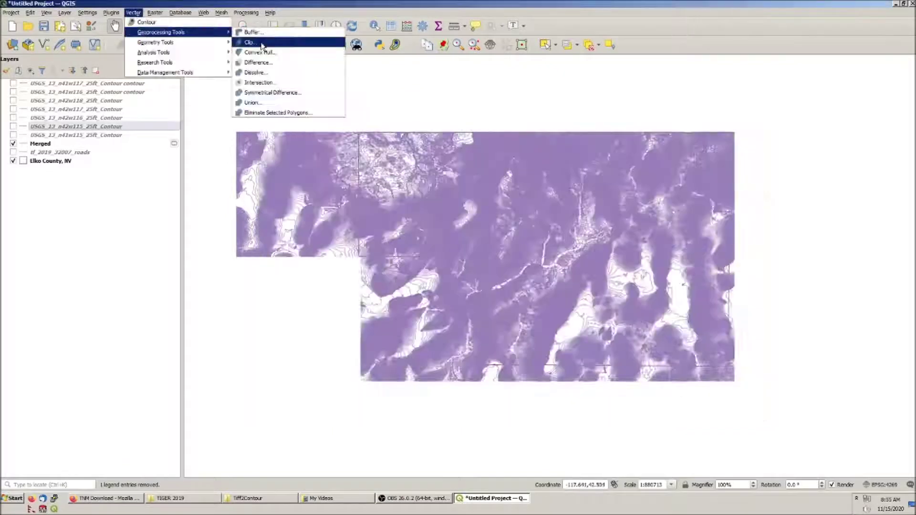
{"action": "left_click", "coordinate": [262, 41]}
{"action": "left_click", "coordinate": [657, 409]}
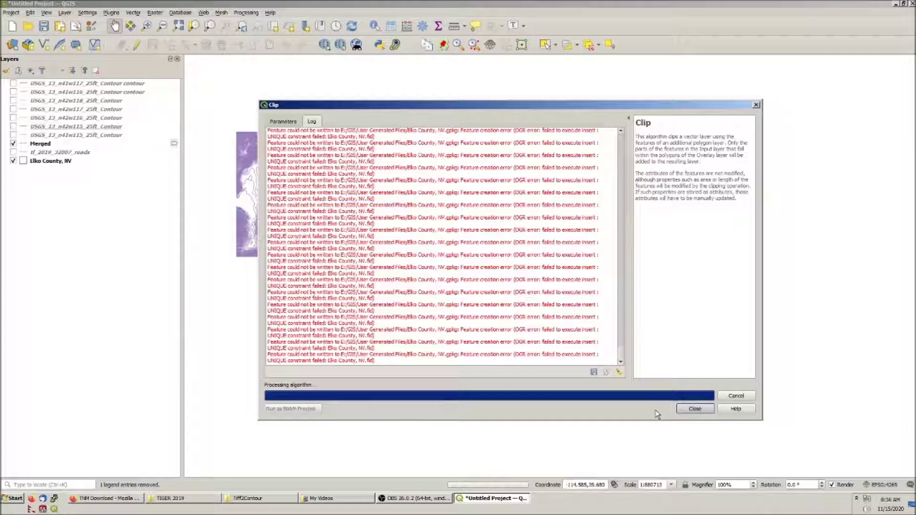
{"action": "left_click", "coordinate": [701, 409]}
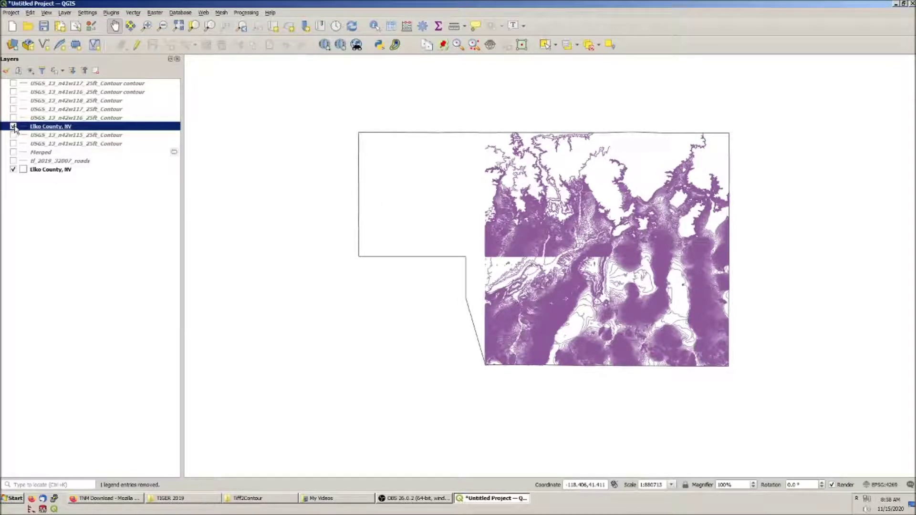
Step: Remove the clipped Elko County, NV contour layer and the Merged layer from the project
{"action": "right_click", "coordinate": [46, 127]}
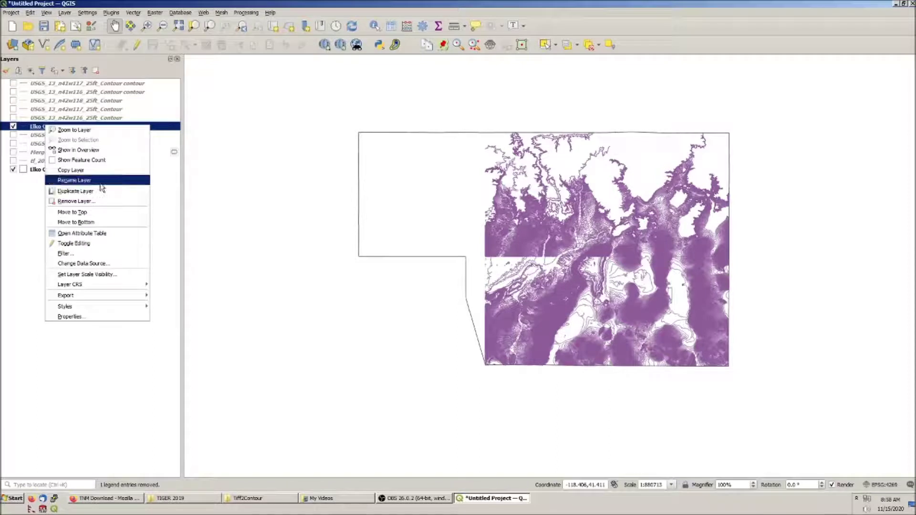
{"action": "left_click", "coordinate": [106, 202]}
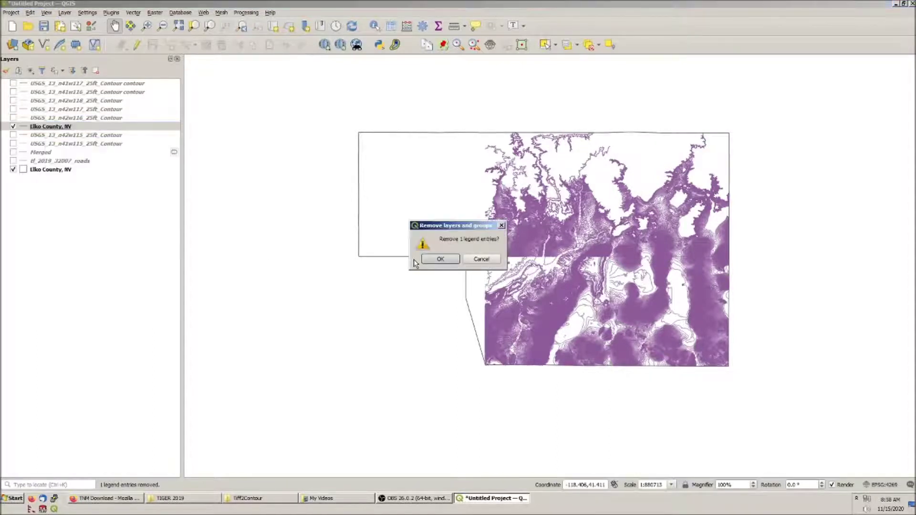
{"action": "left_click", "coordinate": [440, 259]}
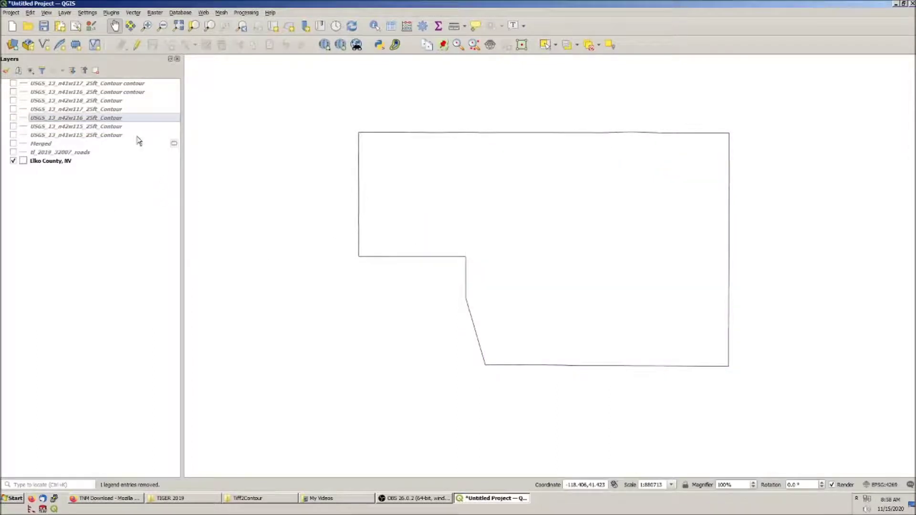
{"action": "left_click", "coordinate": [36, 143]}
{"action": "right_click", "coordinate": [36, 143]}
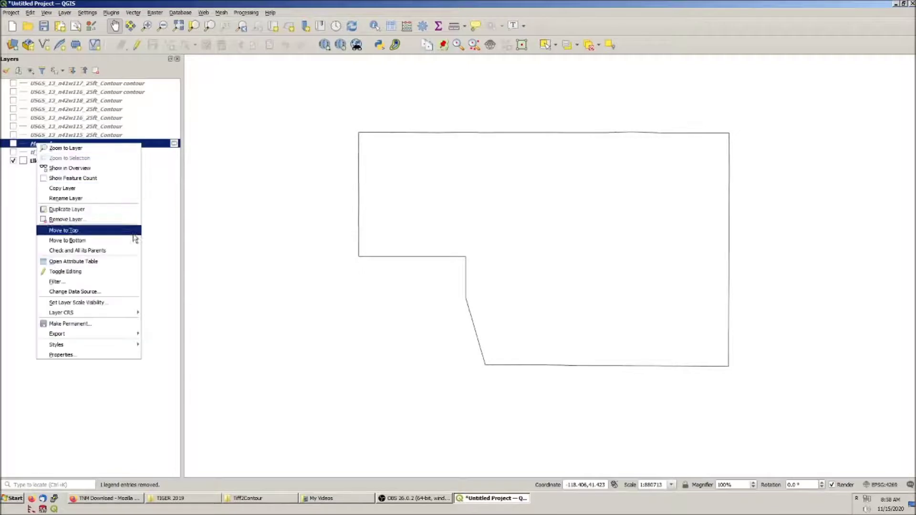
{"action": "left_click", "coordinate": [94, 221]}
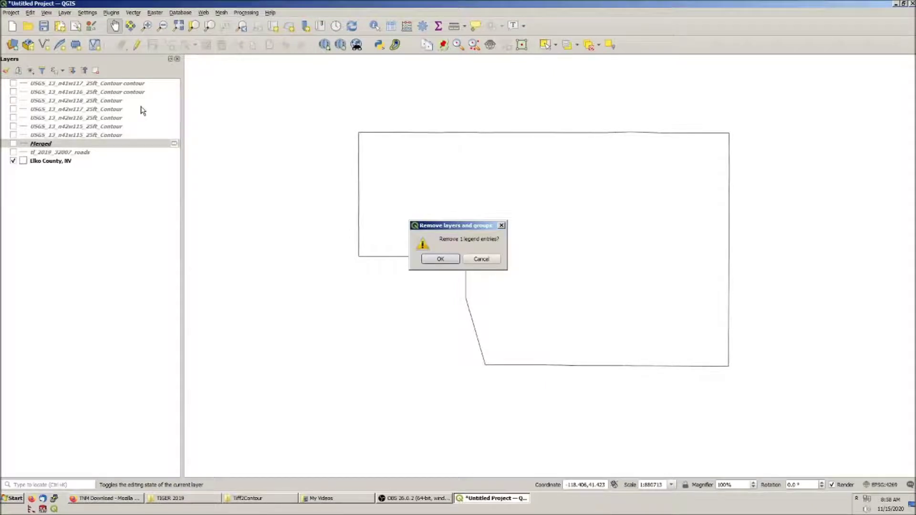
{"action": "key", "text": "Return"}
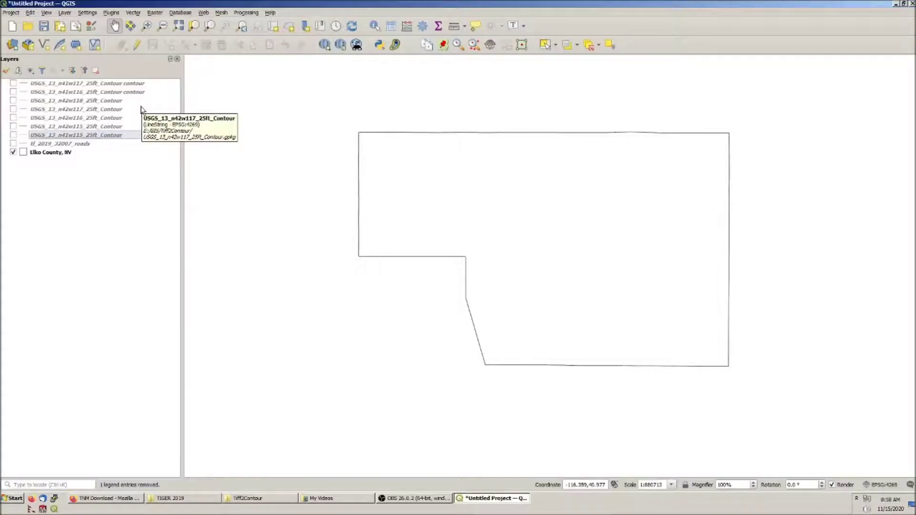
Step: Open Windows Task Manager, examine the running processes and the CPU and memory usage, and close it
{"action": "key", "text": "ctrl+alt+Delete"}
{"action": "left_click", "coordinate": [451, 315]}
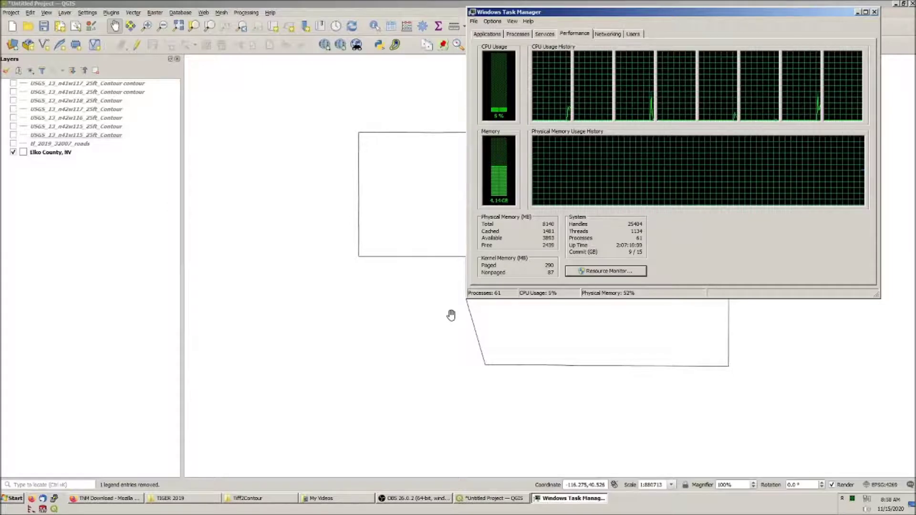
{"action": "left_click", "coordinate": [516, 34]}
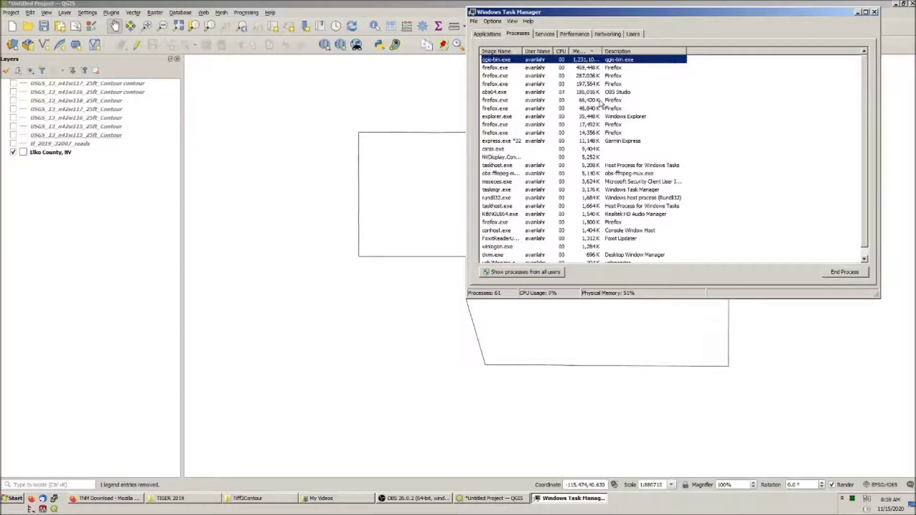
{"action": "left_click", "coordinate": [483, 35]}
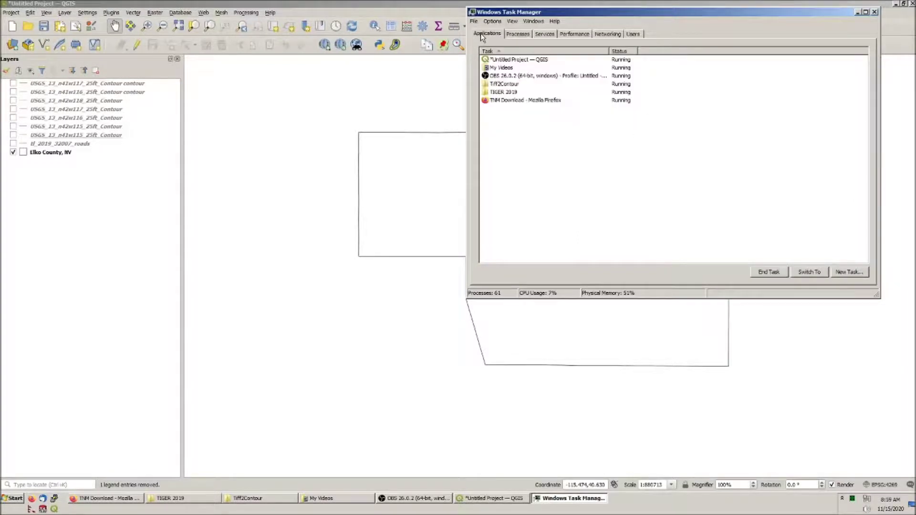
{"action": "left_click", "coordinate": [545, 35]}
{"action": "left_click", "coordinate": [575, 34]}
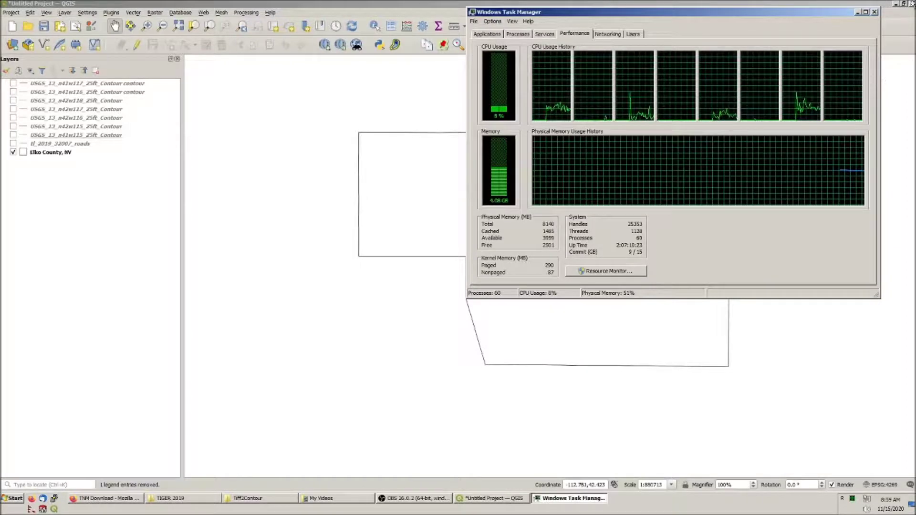
{"action": "left_click", "coordinate": [875, 12]}
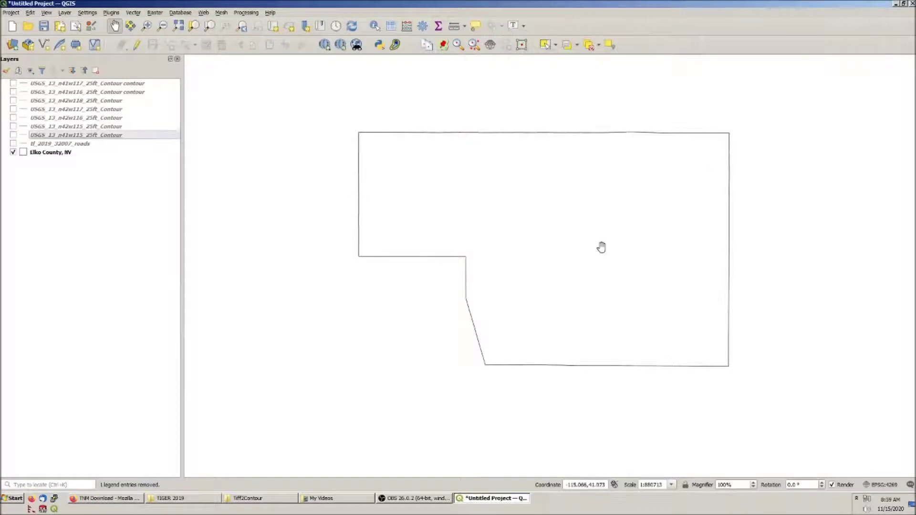
Step: Clip USGS_13_n41w115_25ft_Contour with Elko County, NV as the overlay layer, creating a temporary output layer
{"action": "left_click", "coordinate": [276, 136]}
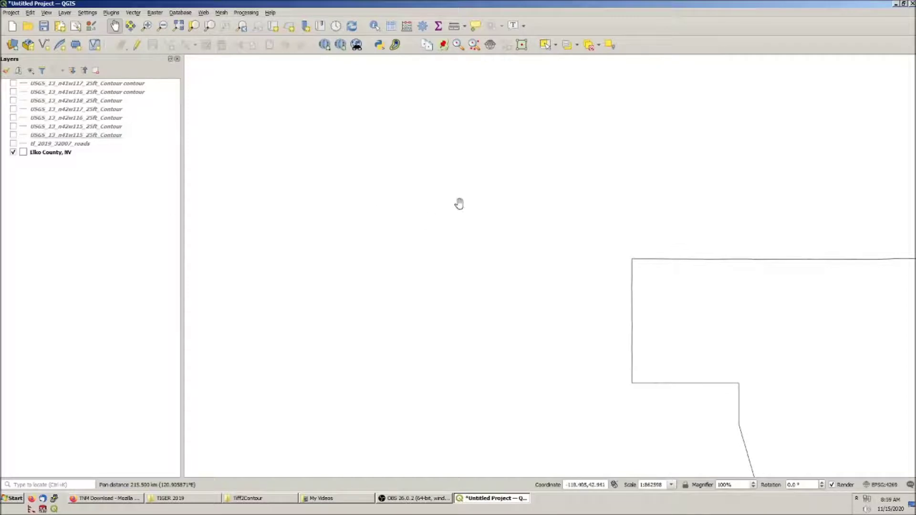
{"action": "left_click_drag", "start_coordinate": [544, 282], "coordinate": [309, 142]}
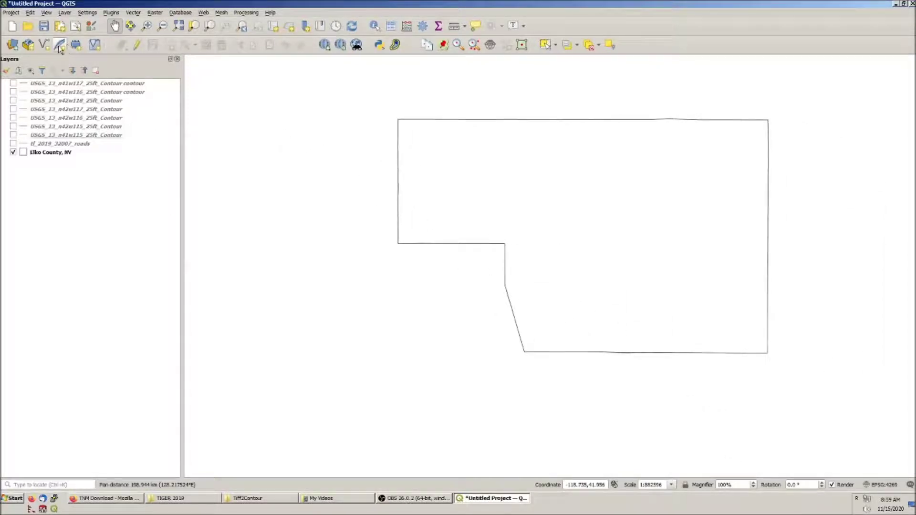
{"action": "left_click", "coordinate": [134, 13]}
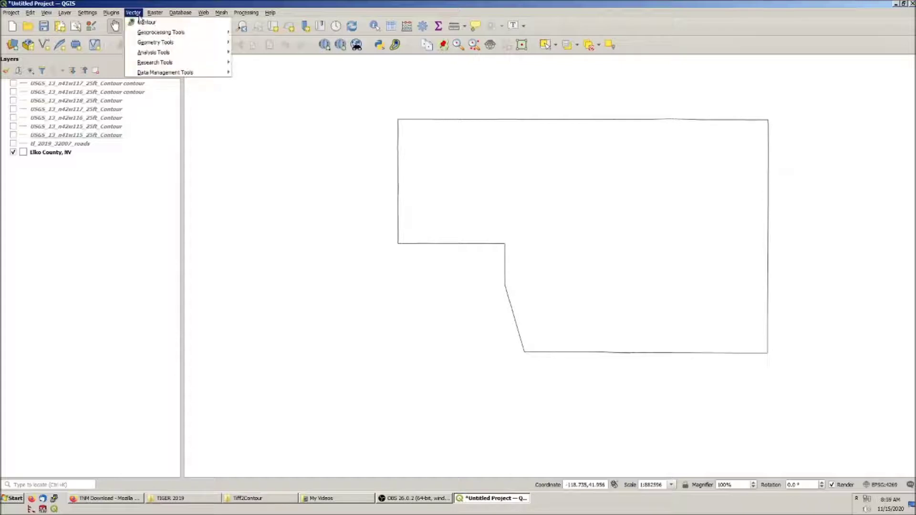
{"action": "mouse_move", "coordinate": [162, 32]}
{"action": "left_click", "coordinate": [280, 44]}
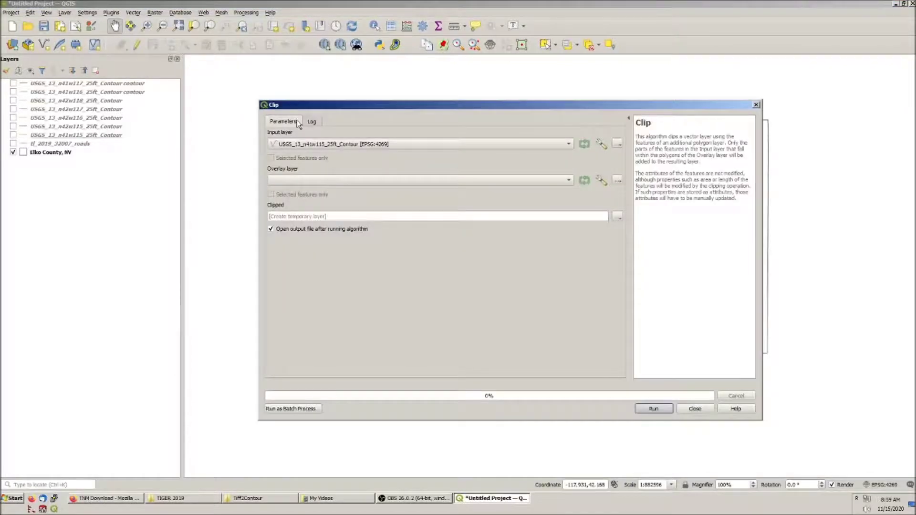
{"action": "left_click", "coordinate": [418, 145]}
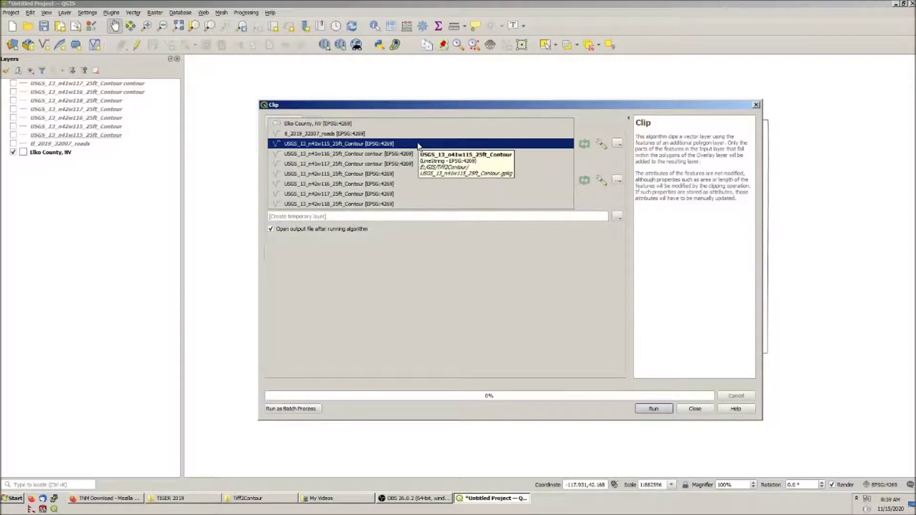
{"action": "left_click", "coordinate": [418, 144]}
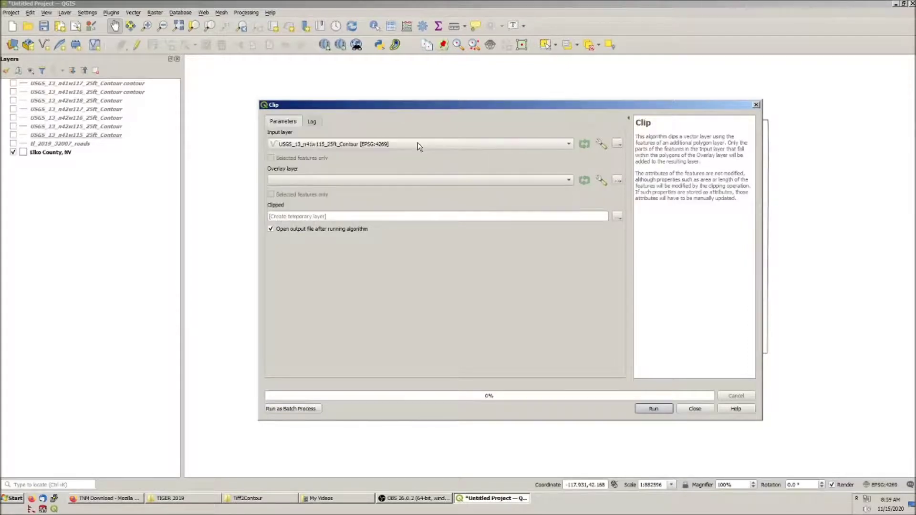
{"action": "left_click", "coordinate": [366, 184]}
{"action": "left_click", "coordinate": [366, 182]}
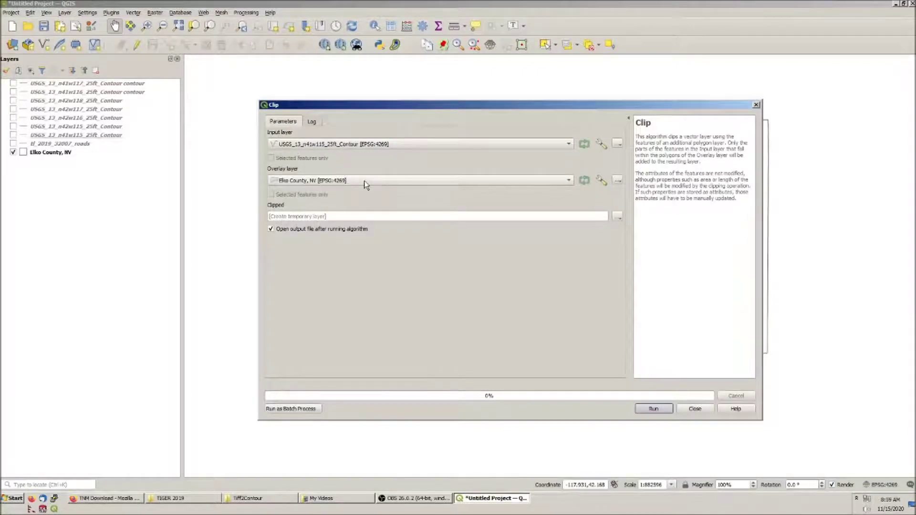
{"action": "left_click", "coordinate": [341, 218]}
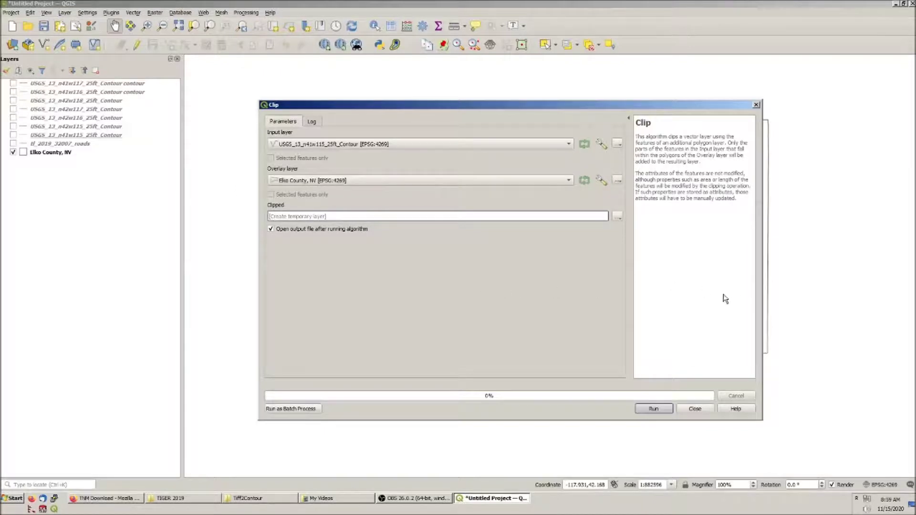
{"action": "left_click", "coordinate": [653, 409]}
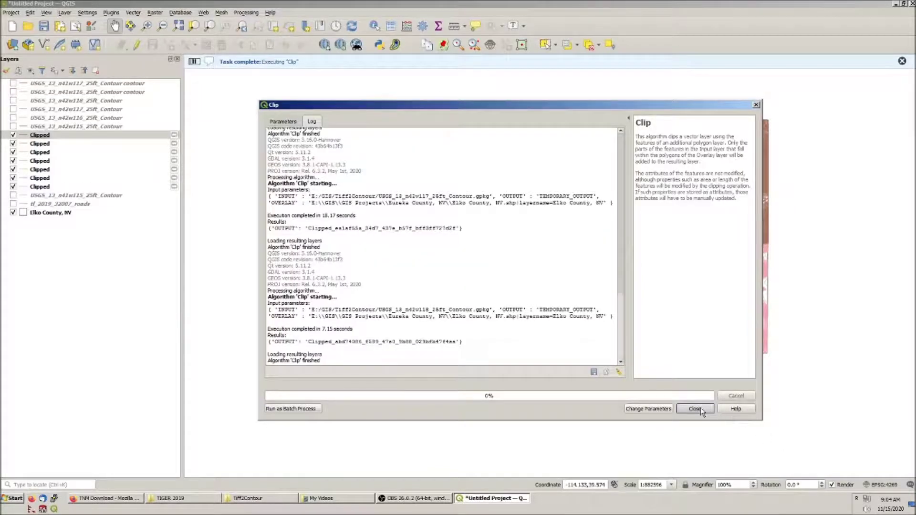
Step: Close the Clip tool and remove all the original unclipped USGS_13 25ft contour layers from the project
{"action": "left_click", "coordinate": [695, 409]}
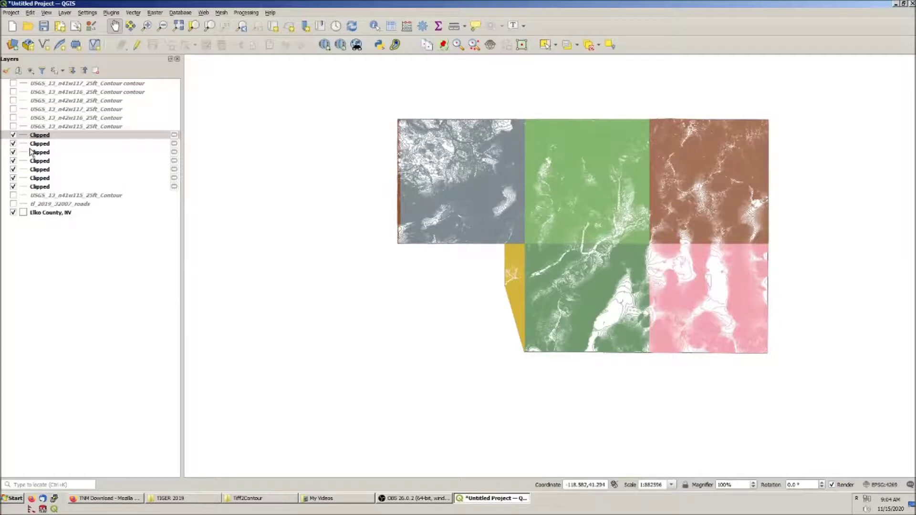
{"action": "left_click", "coordinate": [73, 84]}
{"action": "right_click", "coordinate": [75, 87]}
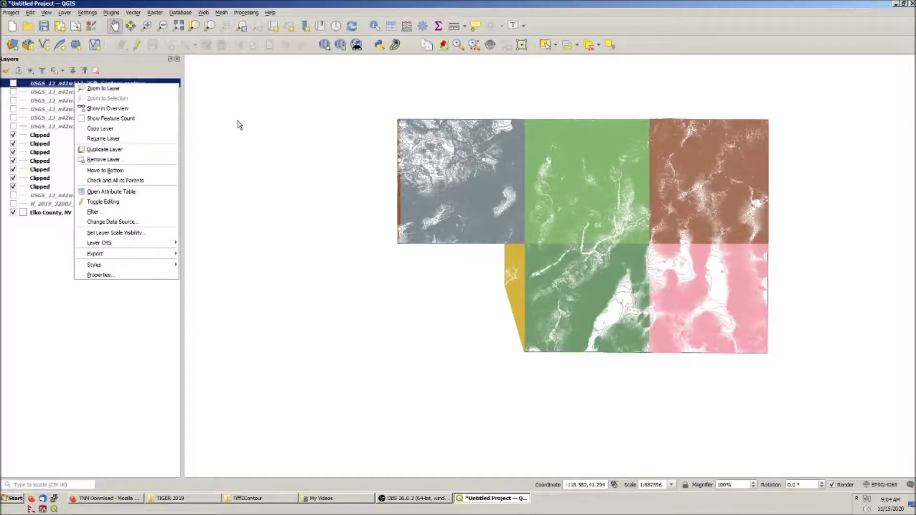
{"action": "left_click", "coordinate": [144, 159]}
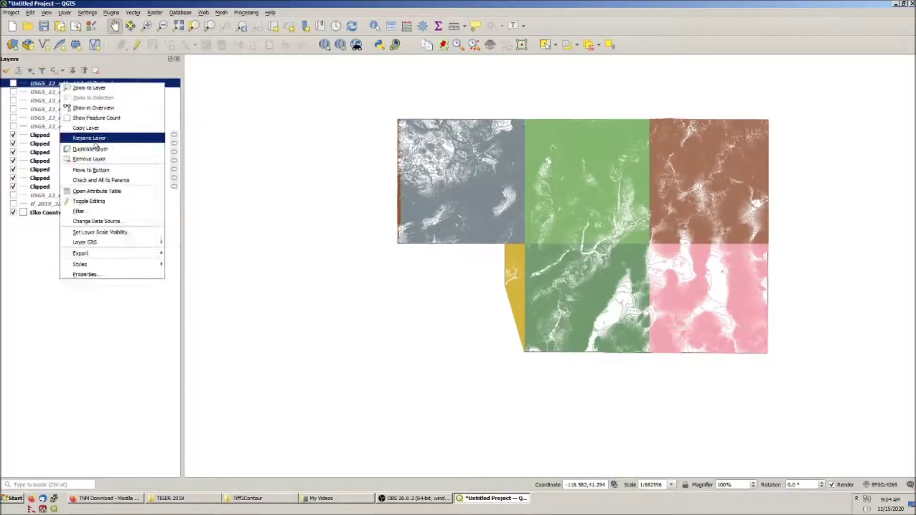
{"action": "right_click", "coordinate": [89, 87]}
{"action": "left_click", "coordinate": [143, 159]}
{"action": "right_click", "coordinate": [72, 143]}
{"action": "left_click", "coordinate": [143, 215]}
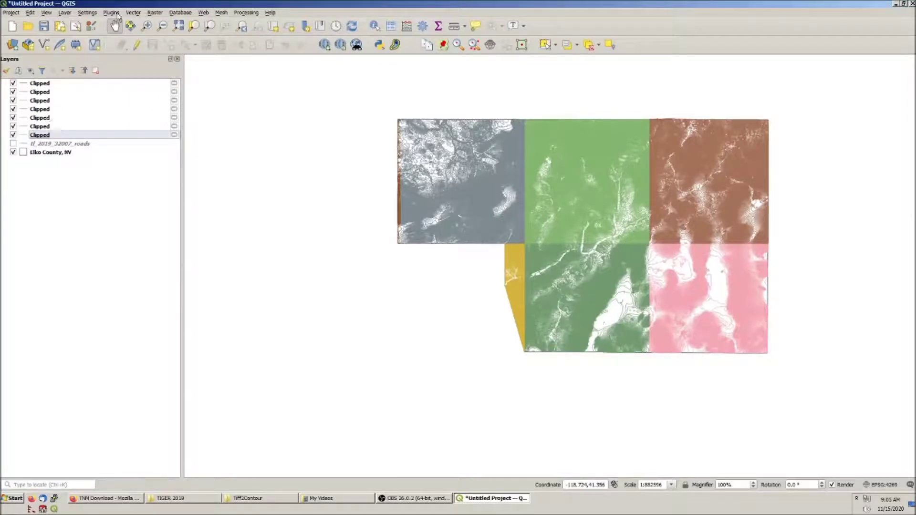
Step: Start Merge Vector Layers and choose the seven Clipped layers as its inputs
{"action": "left_click", "coordinate": [133, 12]}
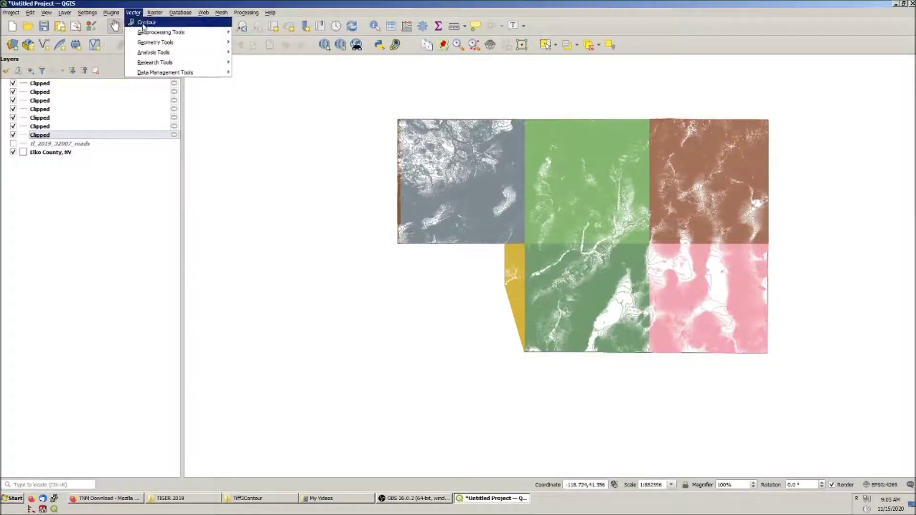
{"action": "mouse_move", "coordinate": [192, 76]}
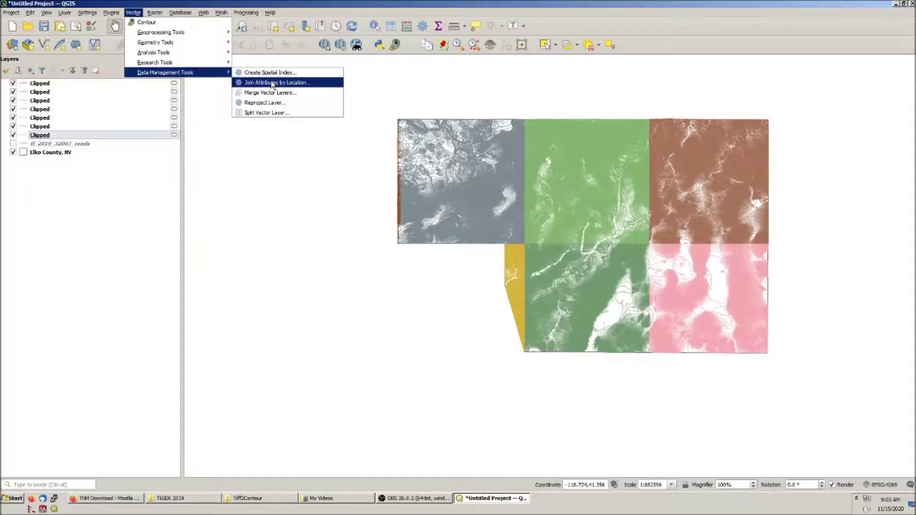
{"action": "left_click", "coordinate": [302, 94]}
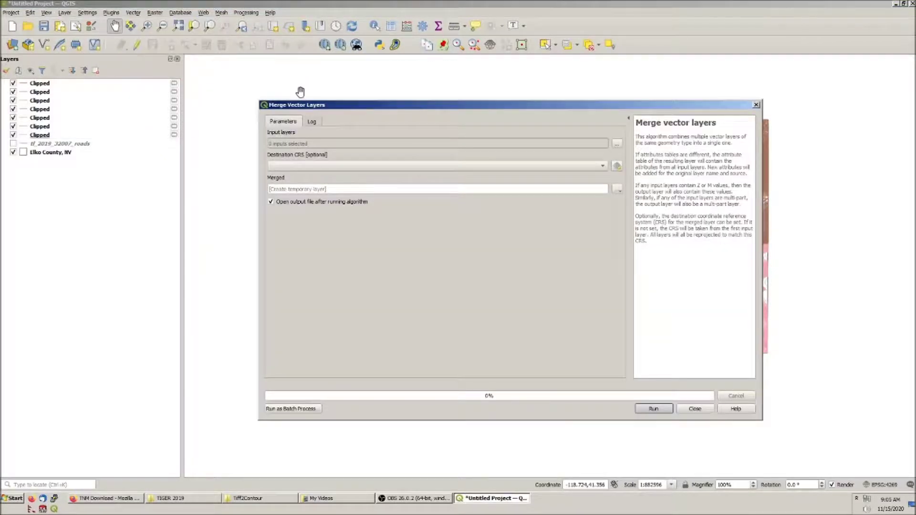
{"action": "left_click", "coordinate": [618, 145]}
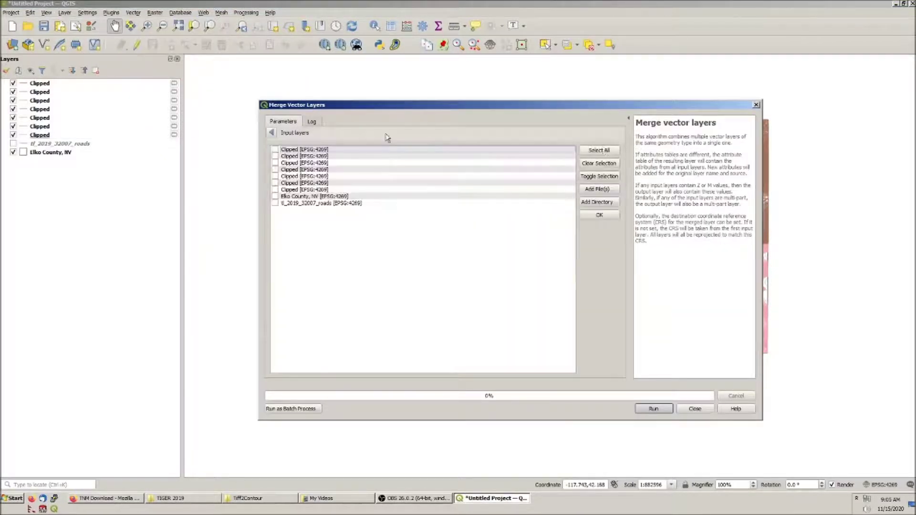
{"action": "left_click", "coordinate": [274, 149]}
{"action": "left_click", "coordinate": [275, 156]}
{"action": "left_click", "coordinate": [275, 163]}
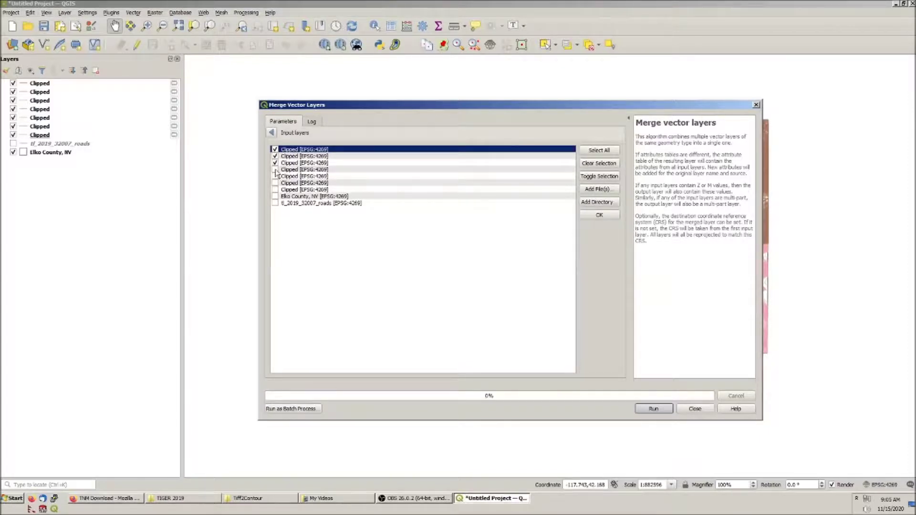
{"action": "left_click", "coordinate": [271, 133]}
Step: Merge the chosen layers into "Elko County, NV Contour 25ft.gpkg" in User Generated Files and close the tool
{"action": "left_click", "coordinate": [618, 187]}
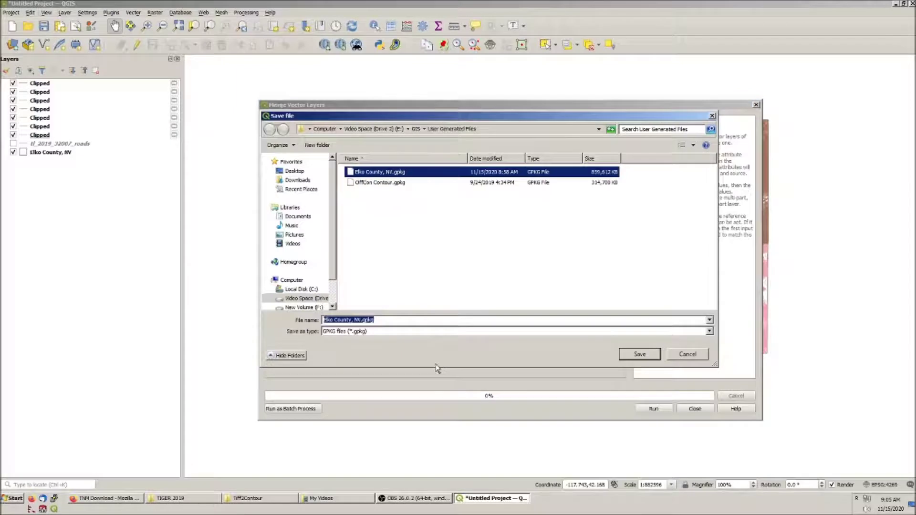
{"action": "key", "text": "End"}
{"action": "key", "text": "Left"}
{"action": "key", "text": "Left"}
{"action": "key", "text": "Left"}
{"action": "key", "text": "Left"}
{"action": "key", "text": "Left"}
{"action": "type", "text": "Contou"}
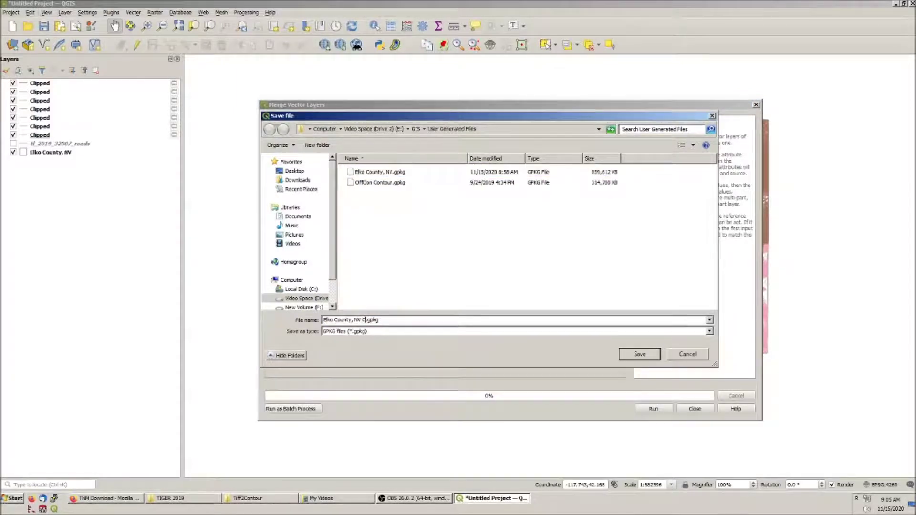
{"action": "type", "text": "r 25ft"}
{"action": "left_click", "coordinate": [639, 355]}
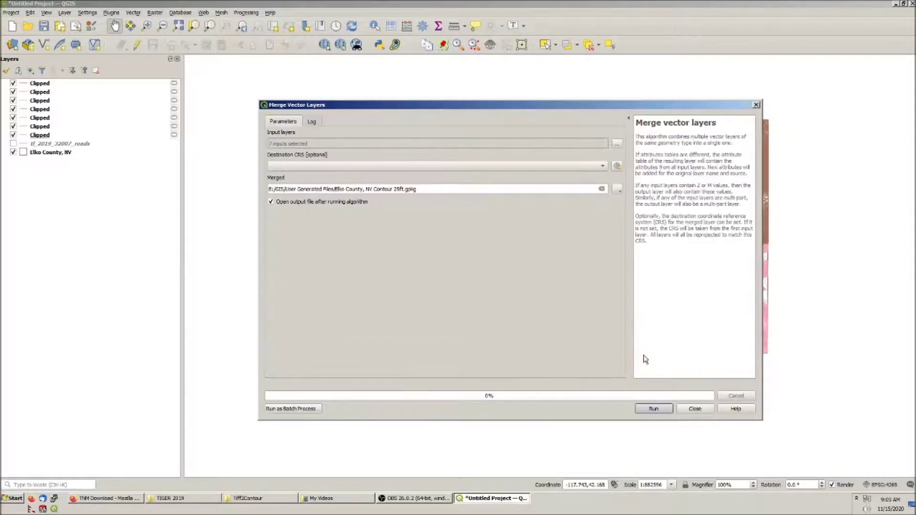
{"action": "left_click", "coordinate": [662, 411]}
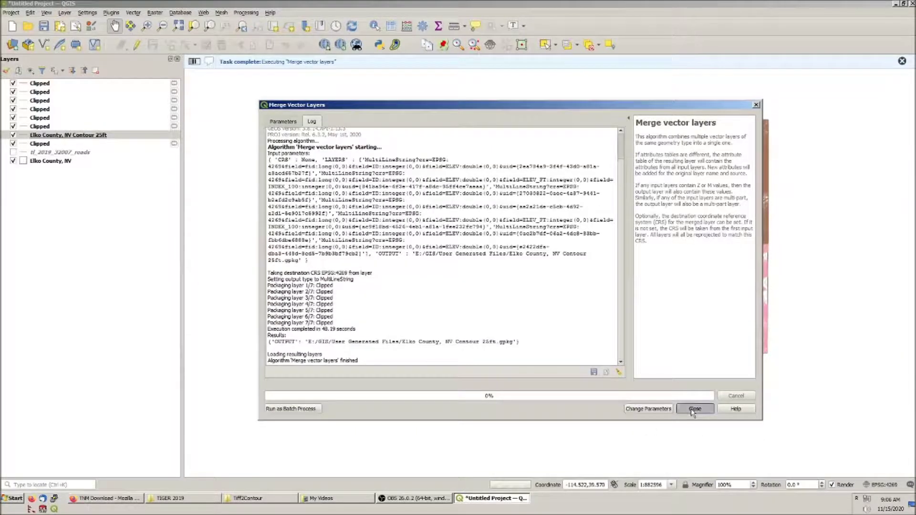
{"action": "left_click", "coordinate": [695, 410]}
Step: Hide all the Clipped layers and move Elko County, NV Contour 25ft beneath the Elko County, NV boundary layer
{"action": "left_click_drag", "start_coordinate": [232, 234], "coordinate": [233, 235]}
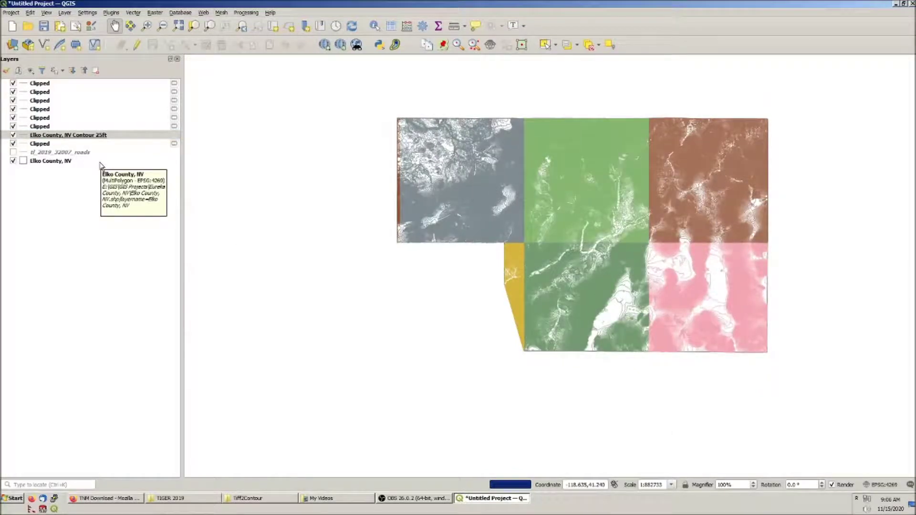
{"action": "left_click", "coordinate": [14, 84]}
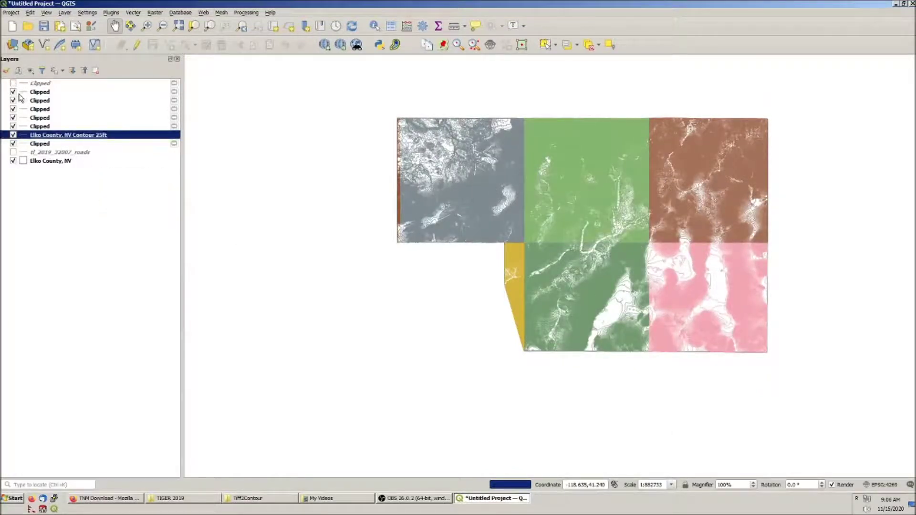
{"action": "left_click", "coordinate": [14, 92]}
{"action": "left_click", "coordinate": [13, 100]}
{"action": "left_click", "coordinate": [14, 109]}
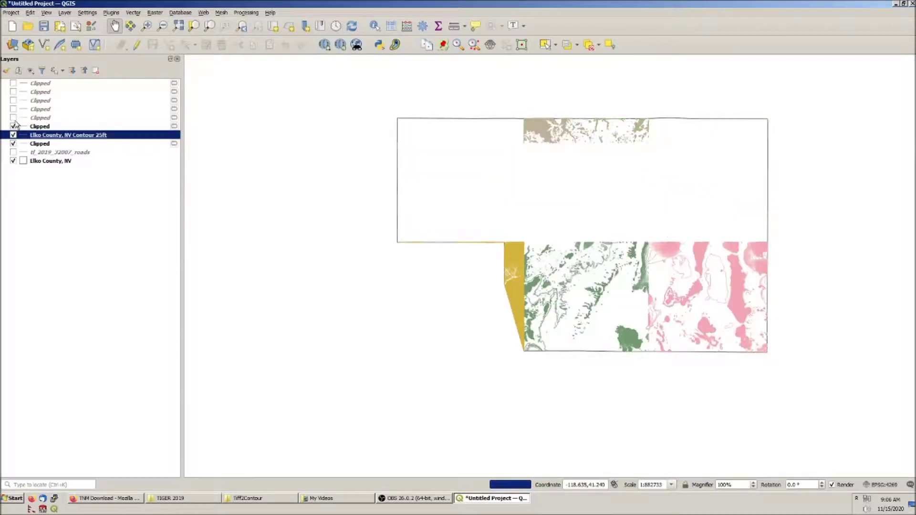
{"action": "left_click", "coordinate": [13, 117]}
{"action": "left_click", "coordinate": [13, 126]}
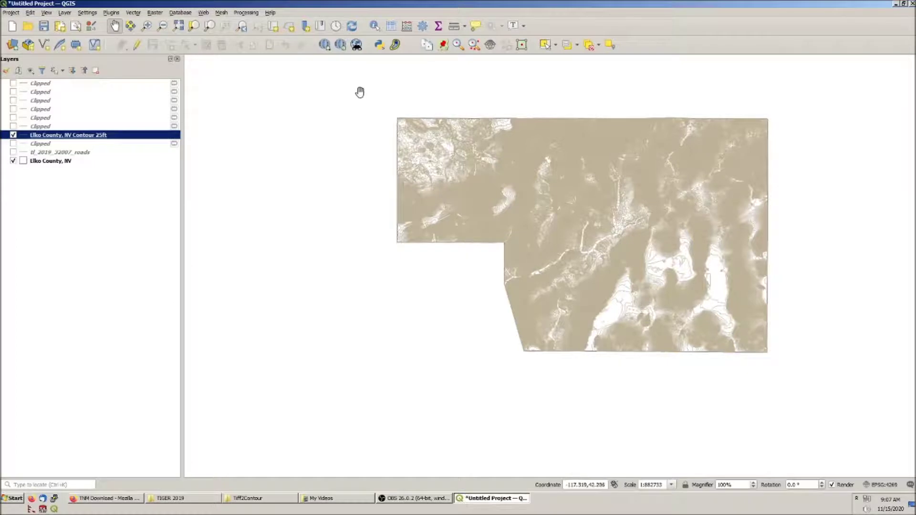
{"action": "left_click_drag", "start_coordinate": [58, 136], "coordinate": [51, 209]}
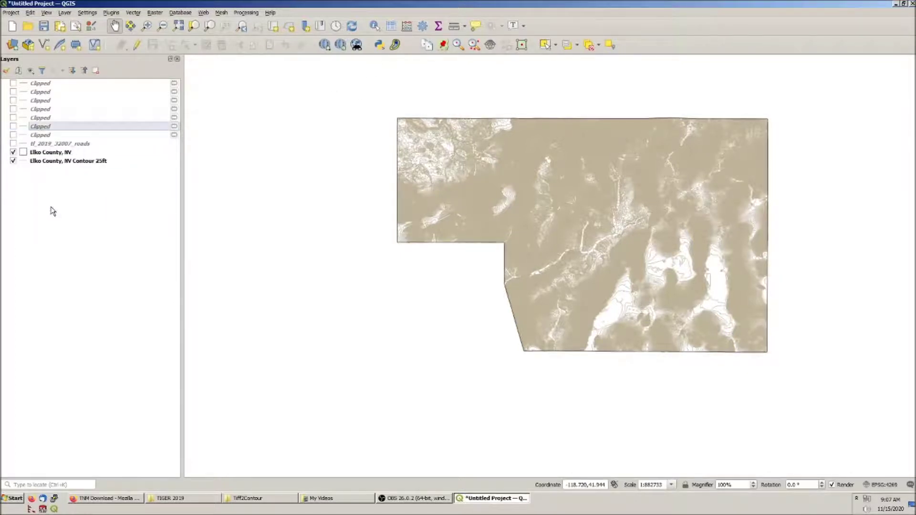
{"action": "left_click", "coordinate": [407, 27]}
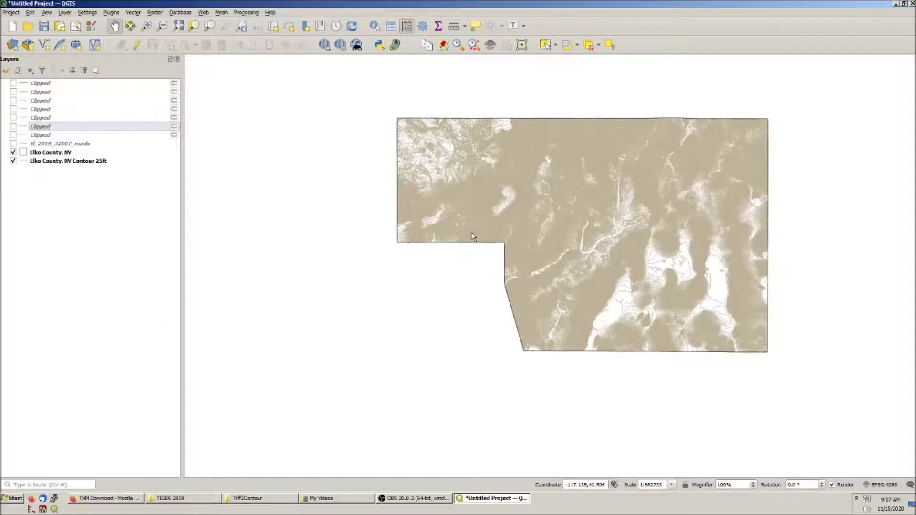
{"action": "left_click", "coordinate": [702, 423]}
{"action": "left_click", "coordinate": [391, 26]}
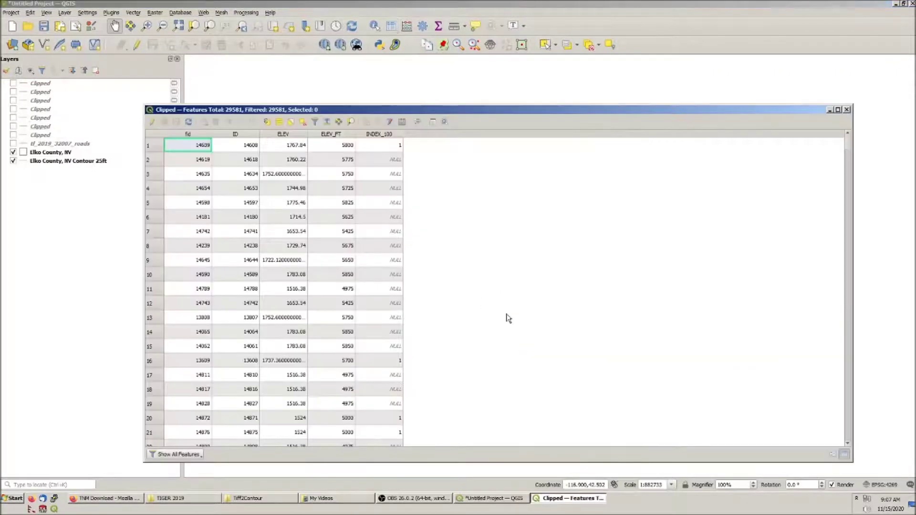
{"action": "key", "text": "Escape"}
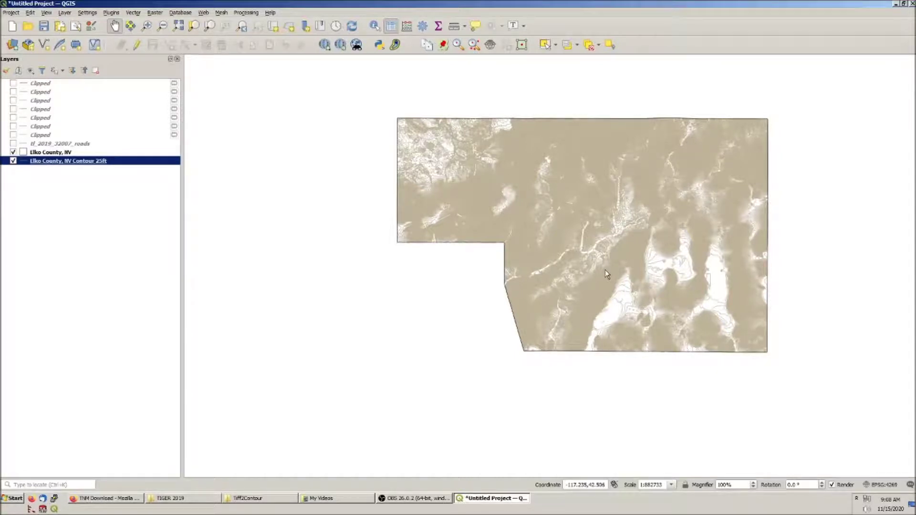
Step: Update the existing ELEV_FT field of Elko County, NV Contour 25ft with the field calculator expression "ELEV"/.3048
{"action": "key", "text": "F6"}
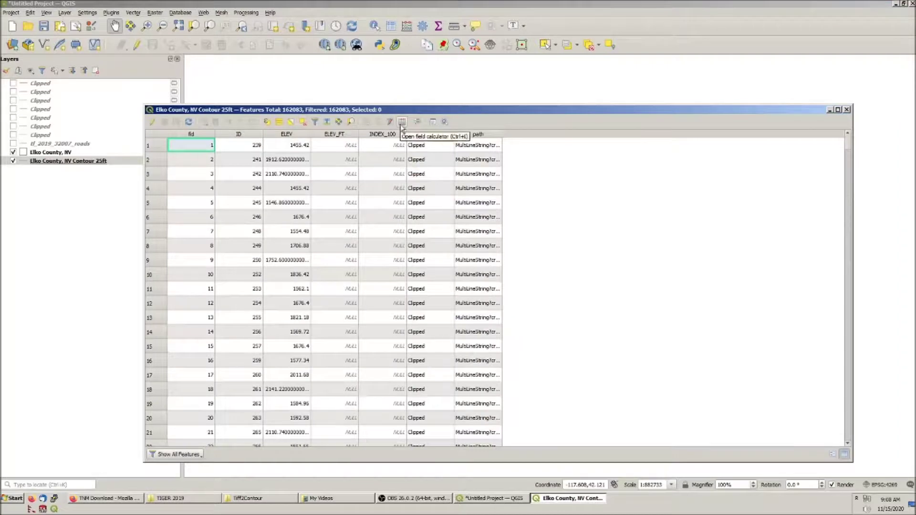
{"action": "left_click", "coordinate": [403, 121]}
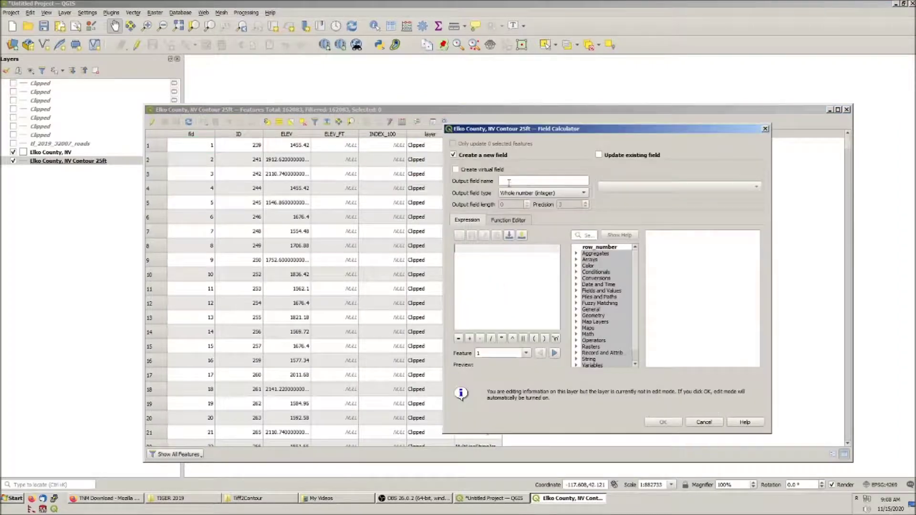
{"action": "left_click", "coordinate": [628, 157]}
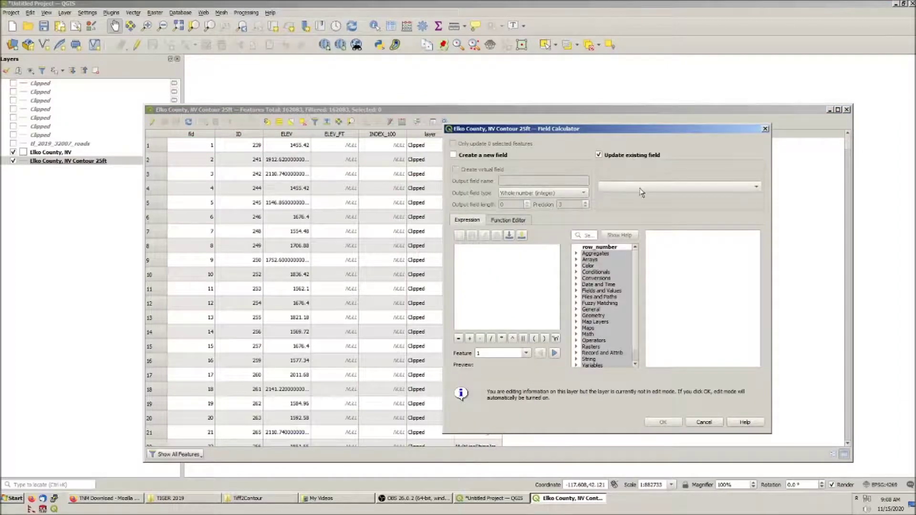
{"action": "left_click", "coordinate": [641, 187]}
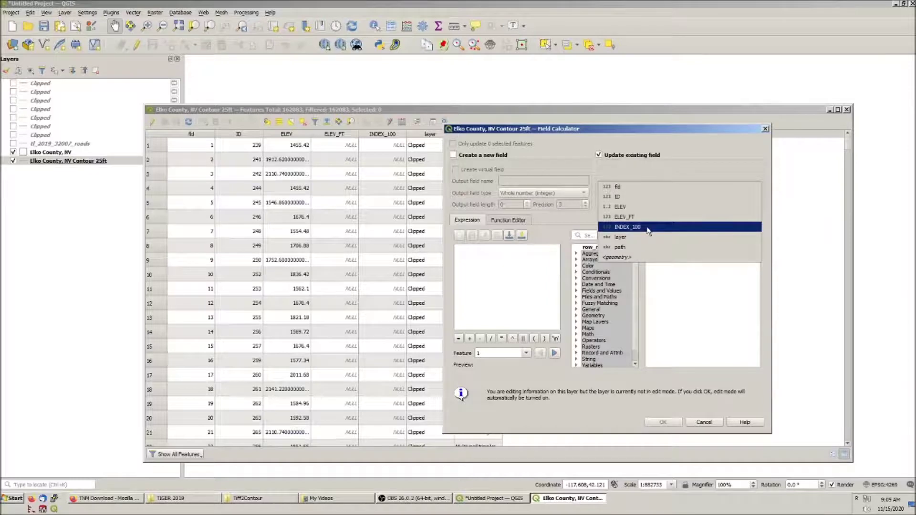
{"action": "left_click", "coordinate": [637, 217]}
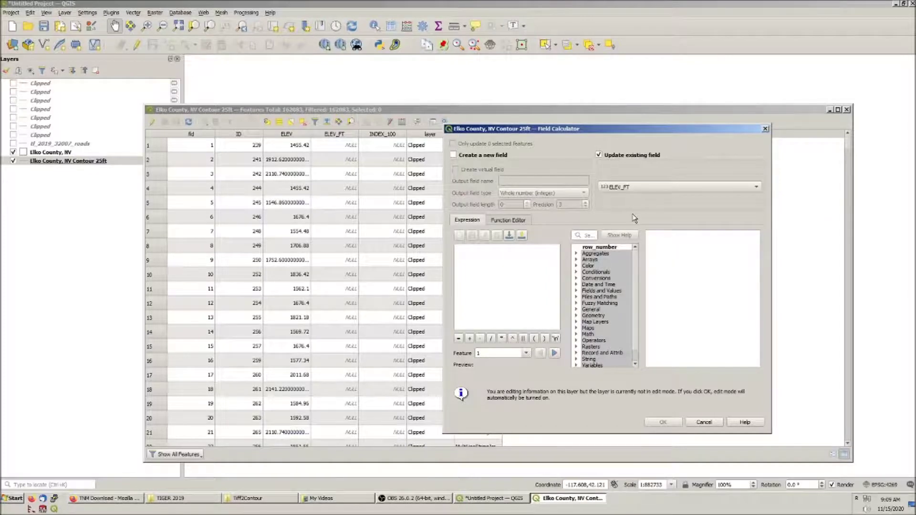
{"action": "left_click", "coordinate": [528, 291]}
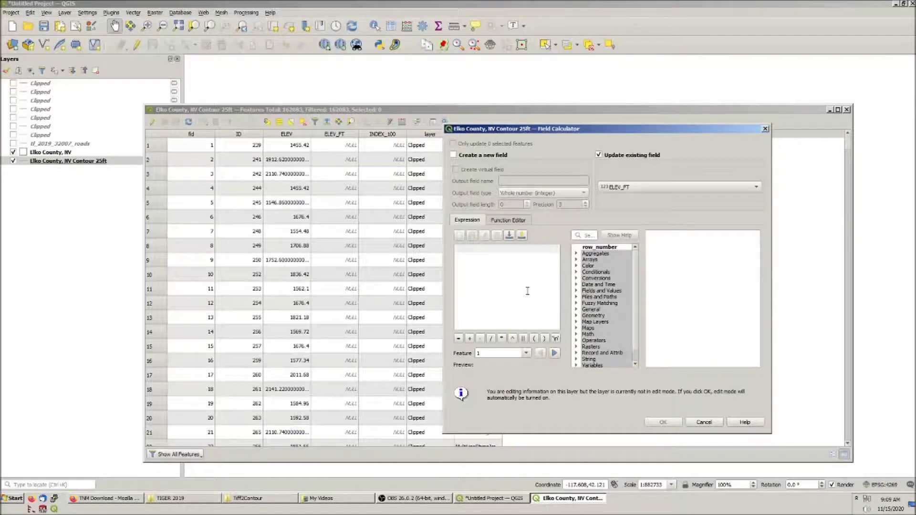
{"action": "type", "text": "\"ELEV"}
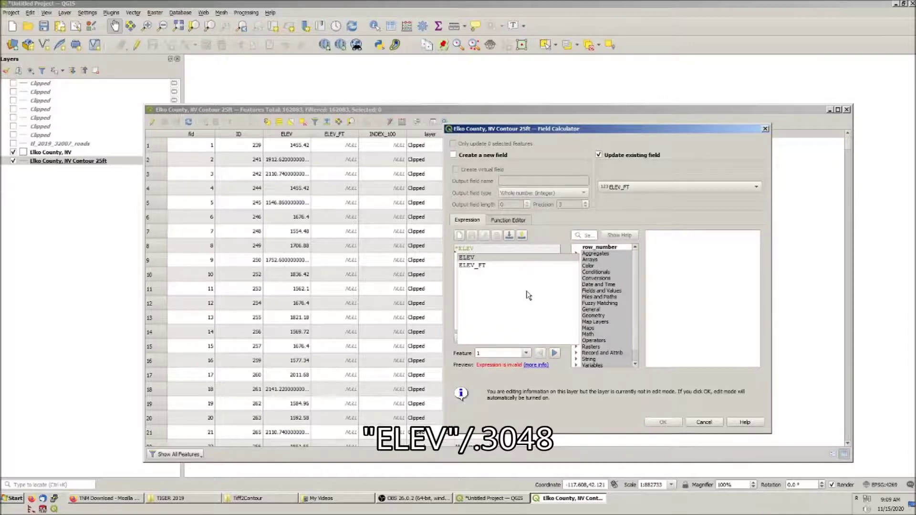
{"action": "type", "text": "\"/"}
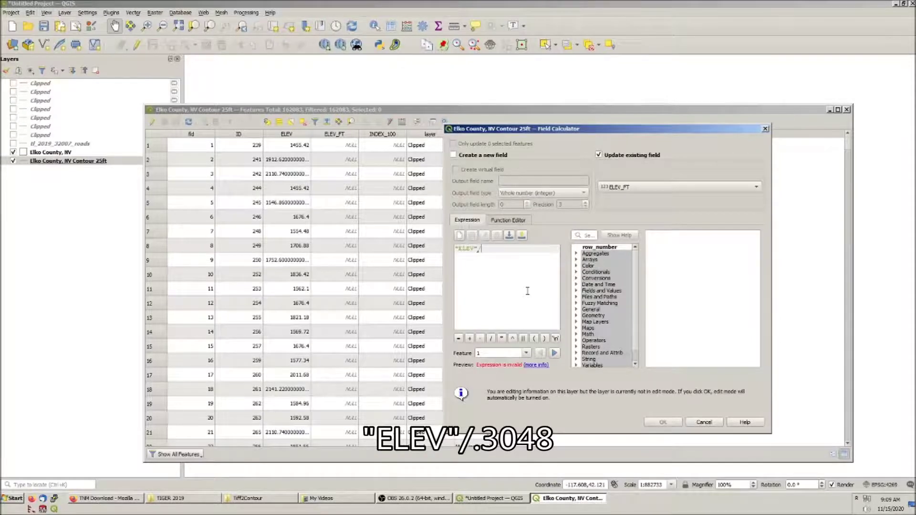
{"action": "type", "text": ".30"}
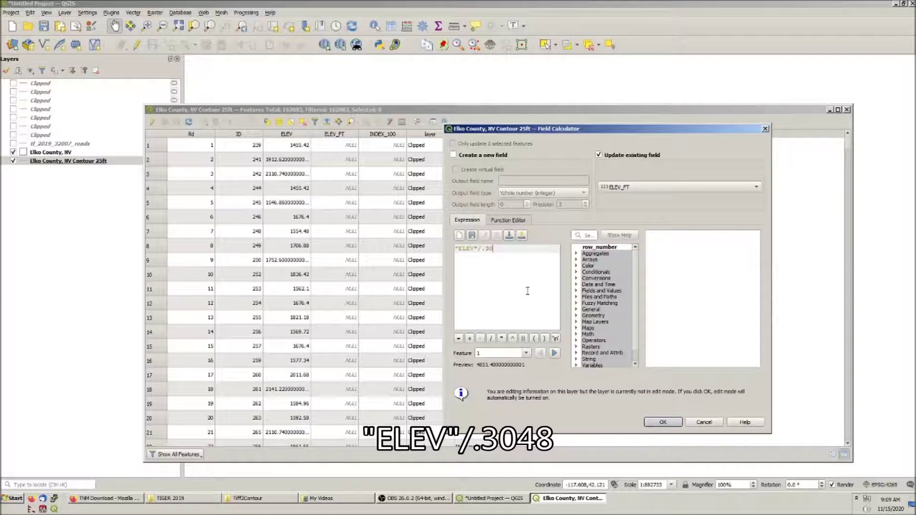
{"action": "type", "text": "48"}
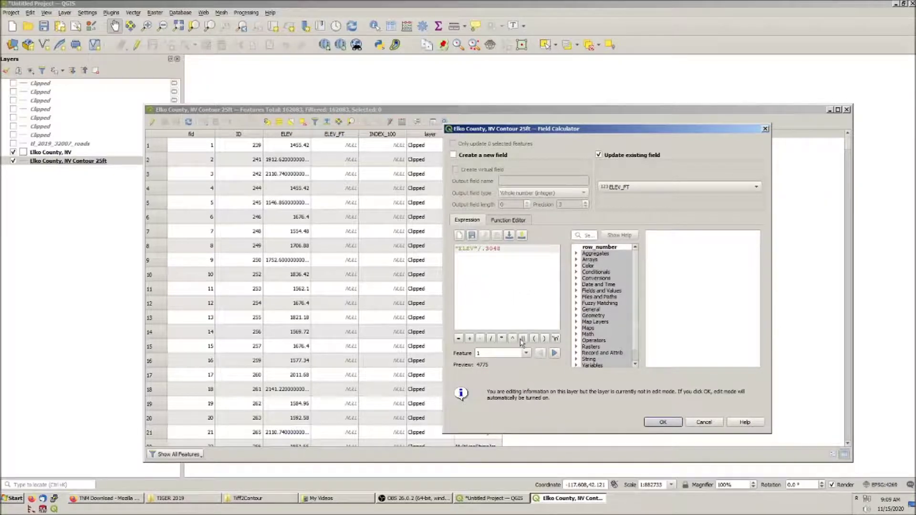
{"action": "left_click", "coordinate": [664, 423]}
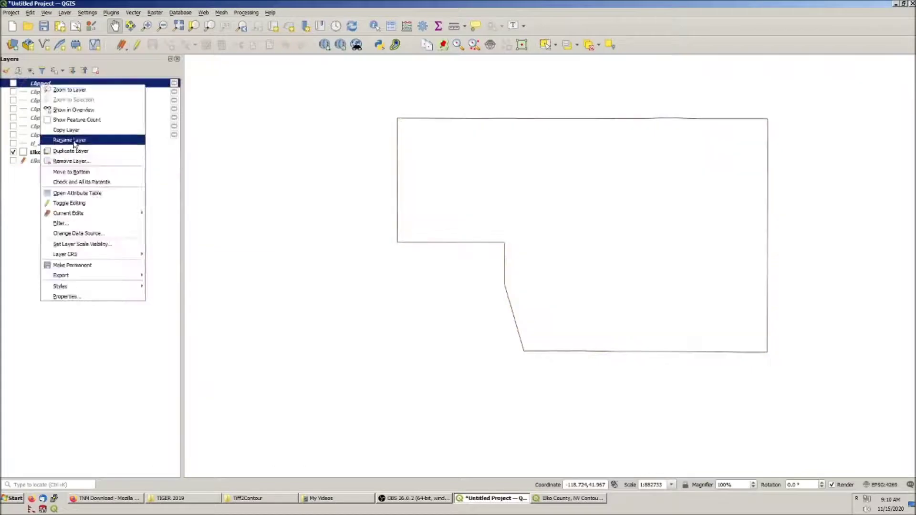
Step: Remove the temporary Clipped layers from the project
{"action": "left_click", "coordinate": [113, 137]}
{"action": "left_click", "coordinate": [434, 261]}
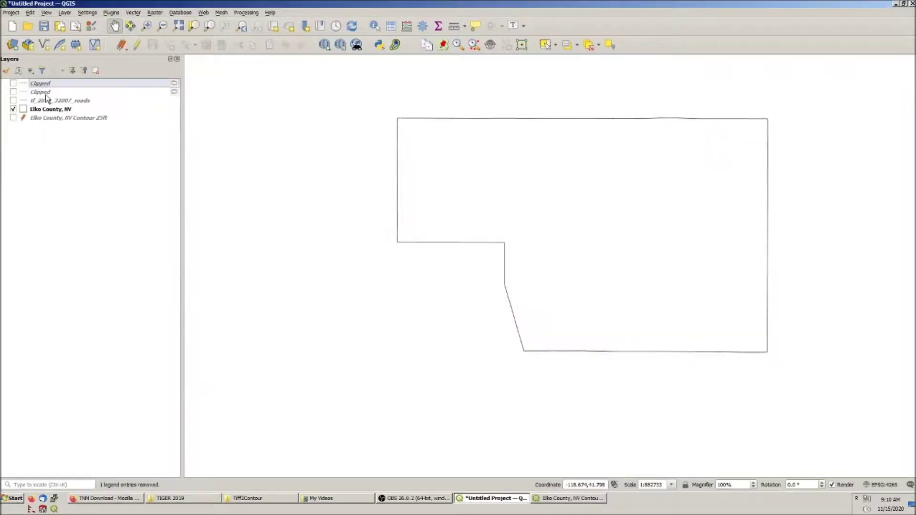
Step: Update the existing INDEX_100 field of Elko County, NV Contour 25ft with the field calculator expression if("ELEV_FT"%100=0,1,NULL)
{"action": "left_click", "coordinate": [561, 498]}
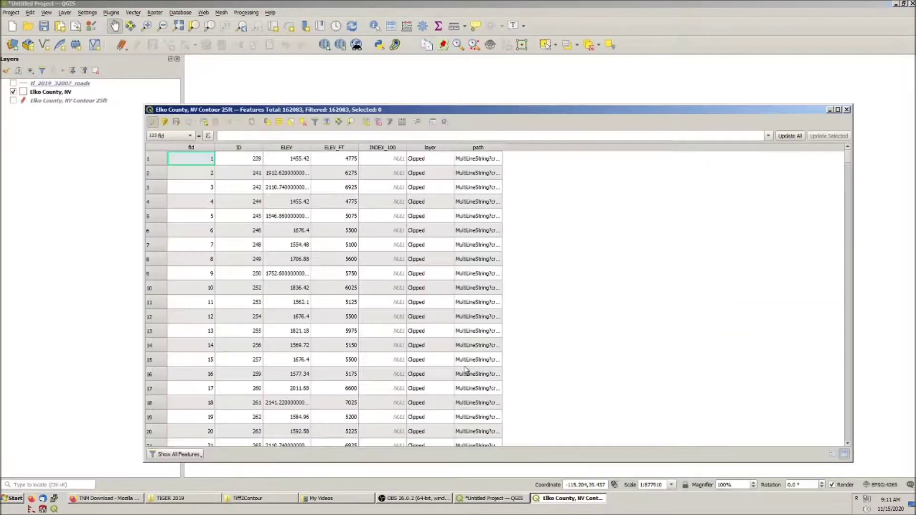
{"action": "left_click", "coordinate": [402, 122]}
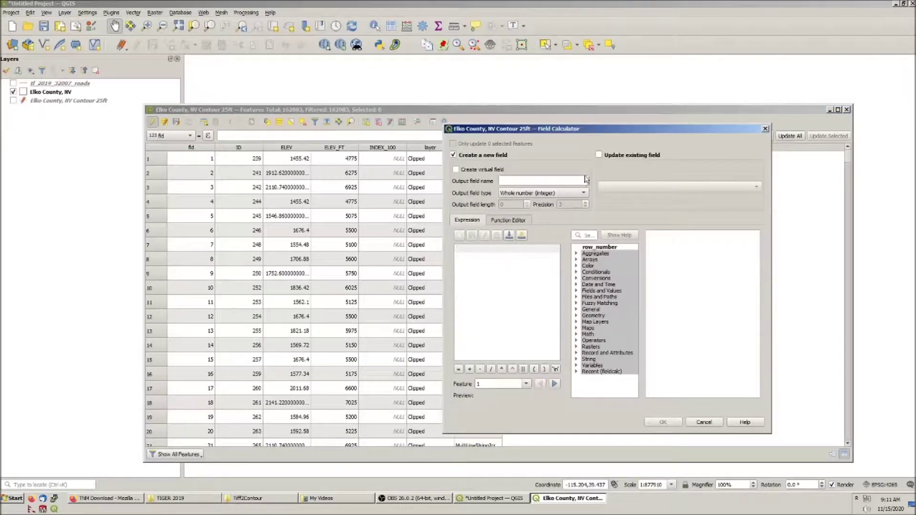
{"action": "left_click", "coordinate": [624, 157]}
{"action": "left_click", "coordinate": [639, 187]}
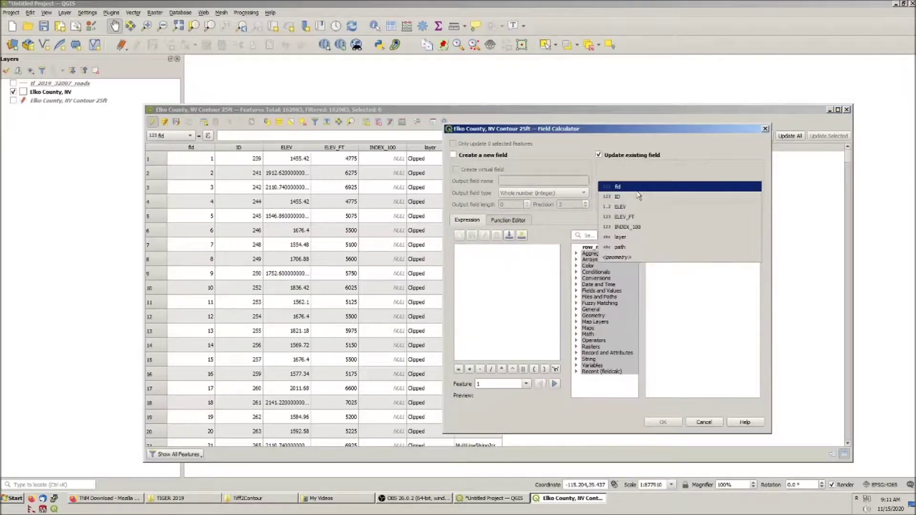
{"action": "left_click", "coordinate": [653, 231]}
{"action": "left_click", "coordinate": [528, 302]}
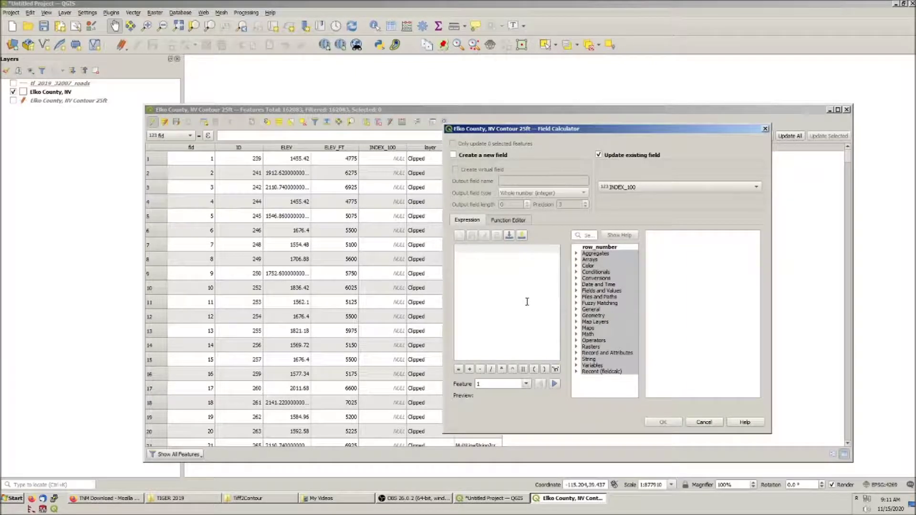
{"action": "type", "text": "if (\""}
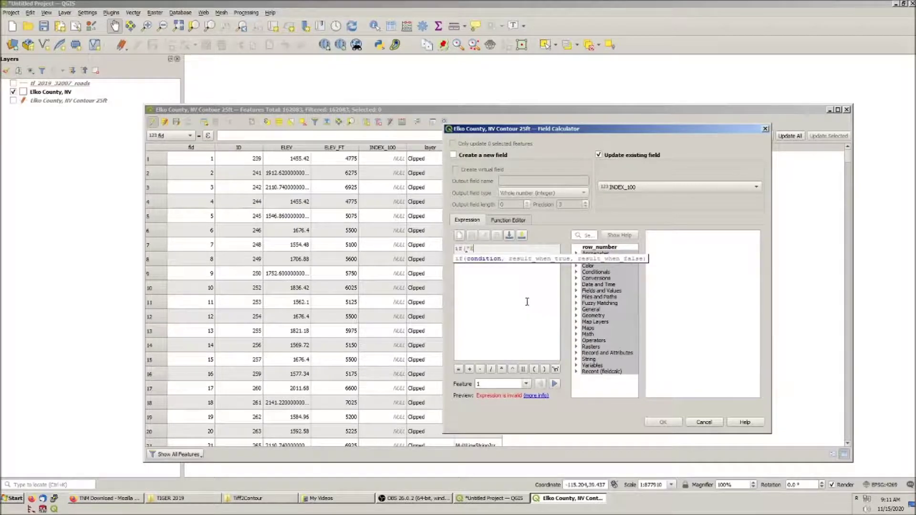
{"action": "type", "text": "ELEV_FT"}
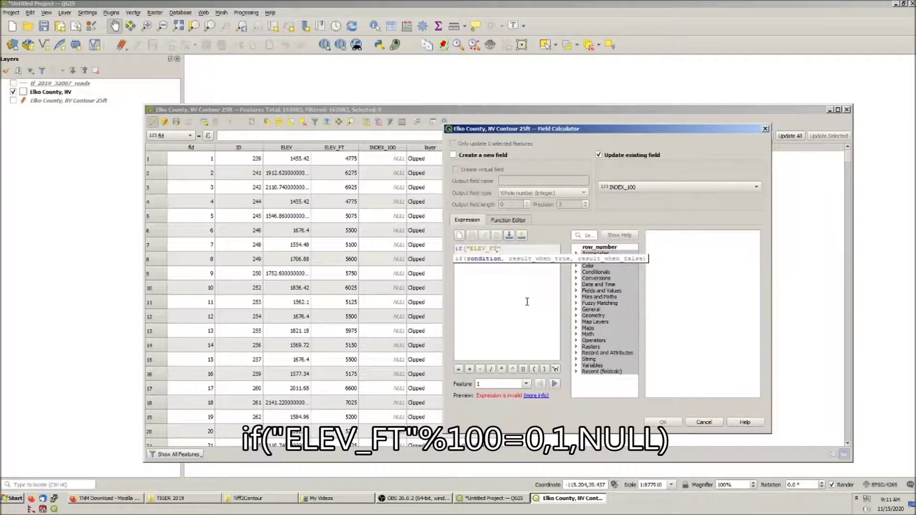
{"action": "type", "text": "\"%100=0,1"}
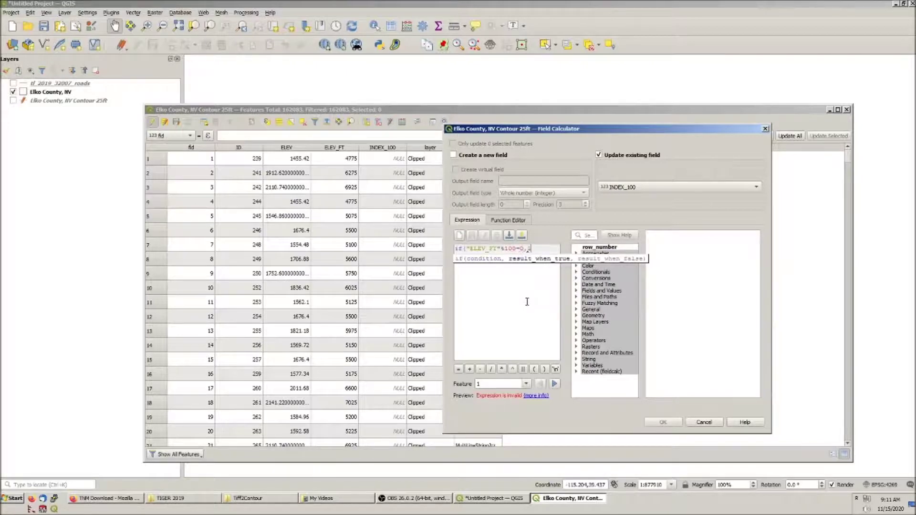
{"action": "type", "text": ",NUL"}
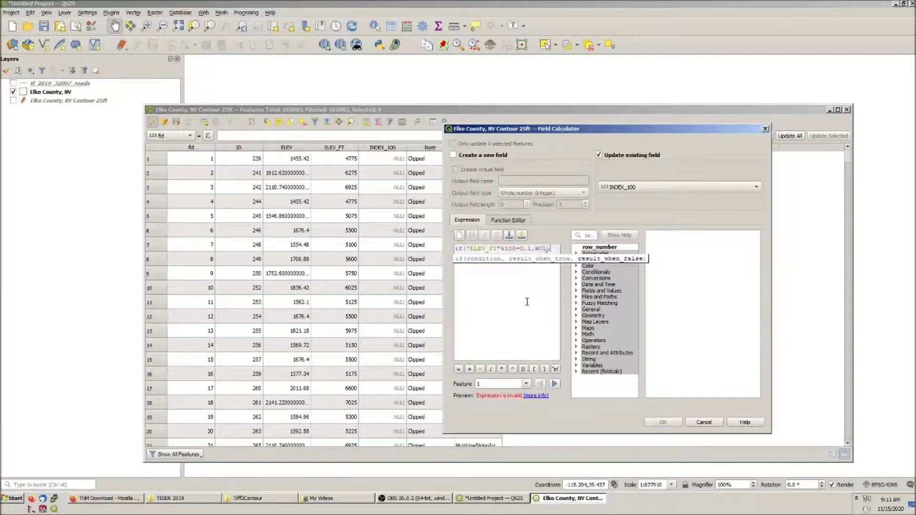
{"action": "type", "text": "L)"}
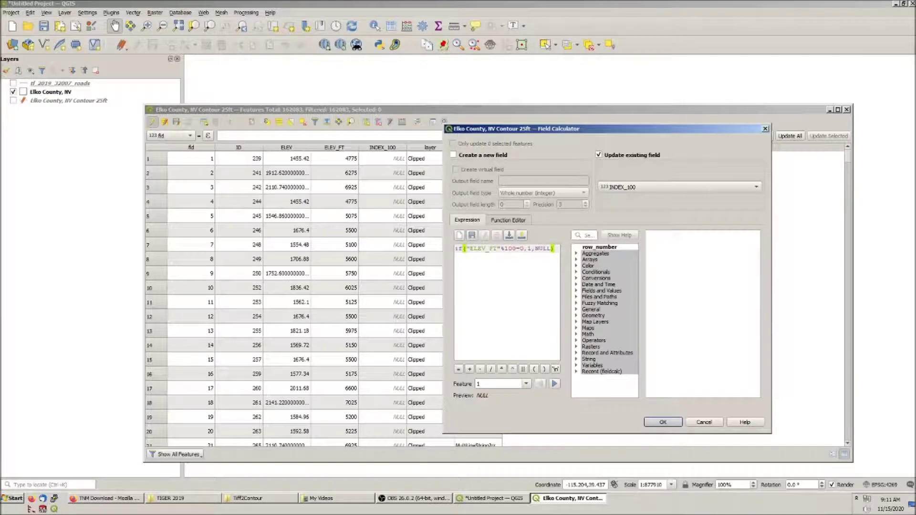
{"action": "left_click", "coordinate": [668, 424]}
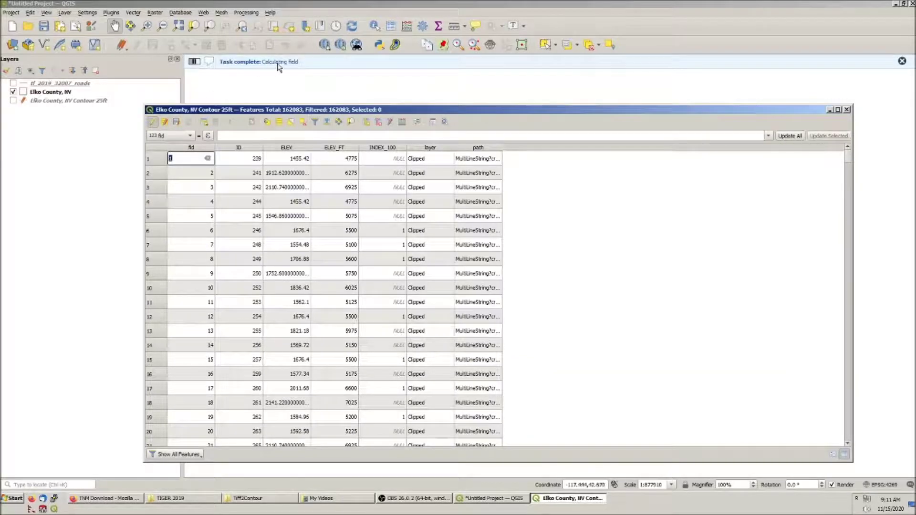
Step: Save the contour layer's edits, close its attribute table and show Elko County, NV Contour 25ft on the map
{"action": "left_click", "coordinate": [176, 123]}
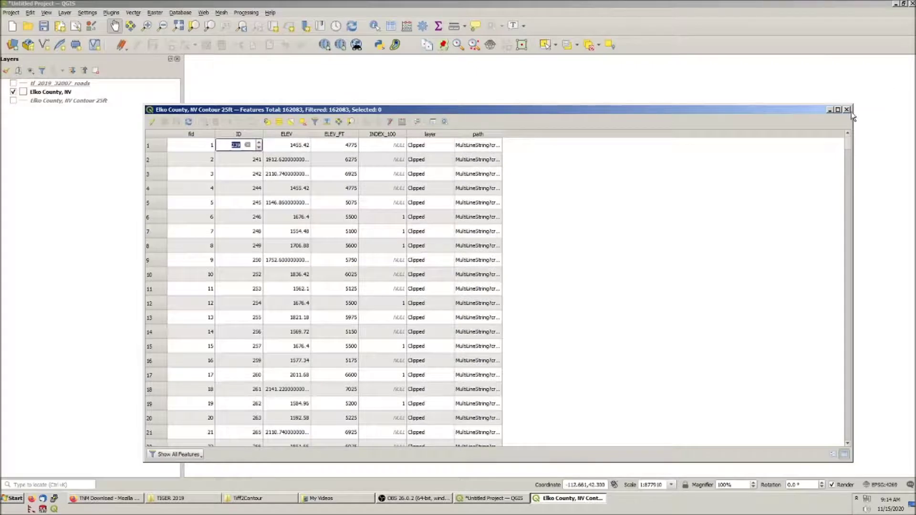
{"action": "left_click", "coordinate": [847, 110]}
{"action": "left_click", "coordinate": [13, 101]}
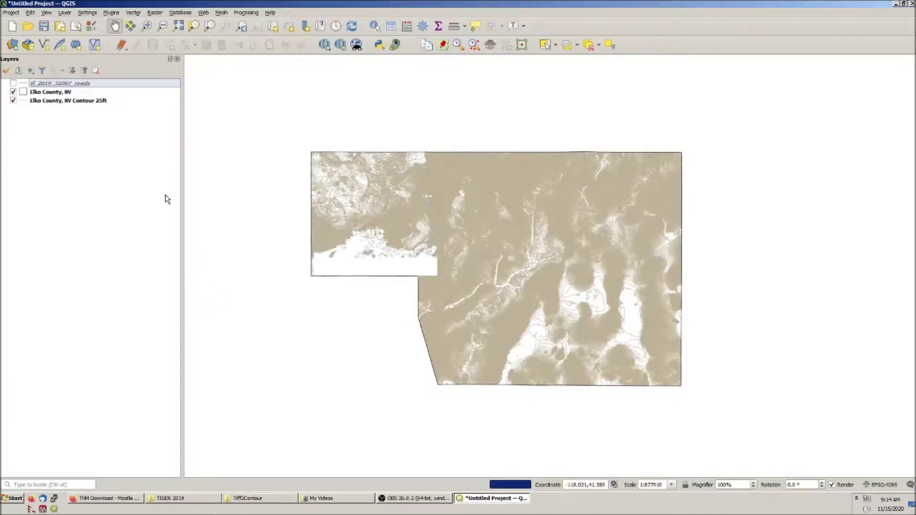
Step: Load the saved style Contour_Pretty.qml onto the Elko County, NV Contour 25ft layer and apply it
{"action": "left_click", "coordinate": [79, 105]}
{"action": "right_click", "coordinate": [79, 105]}
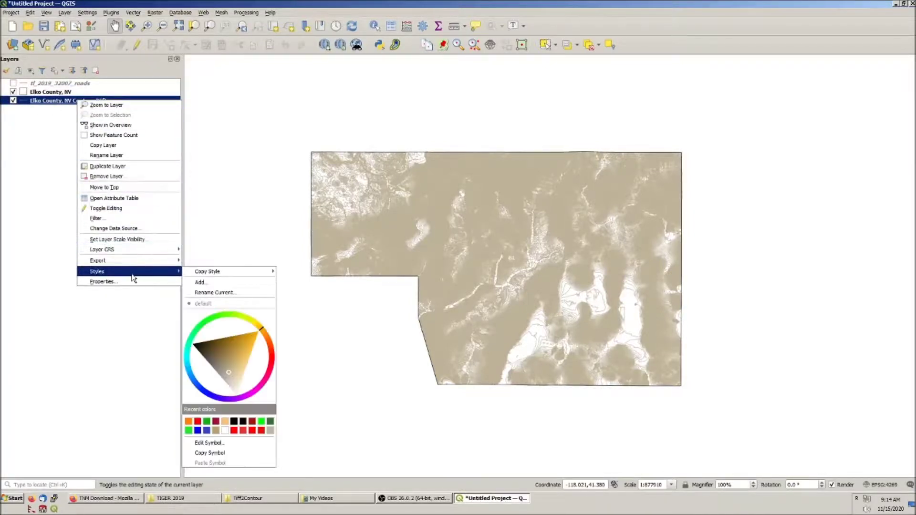
{"action": "left_click", "coordinate": [102, 281]}
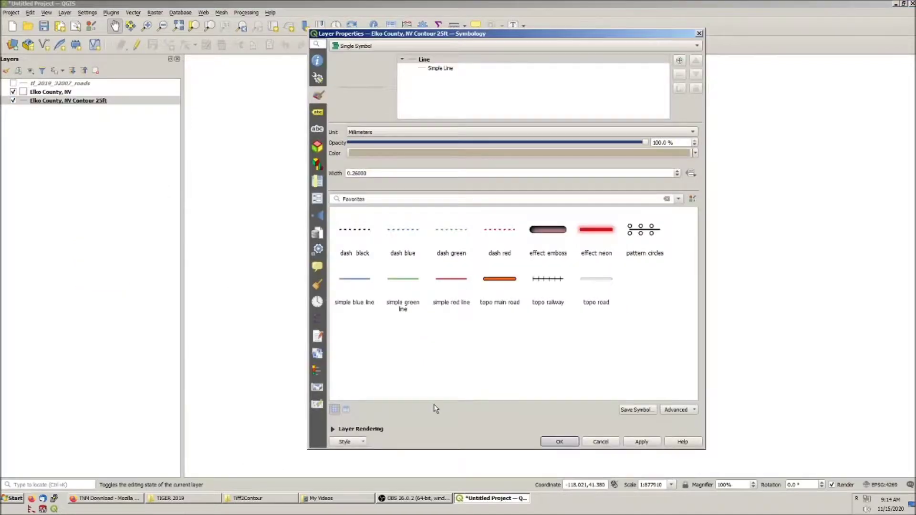
{"action": "left_click", "coordinate": [358, 442]}
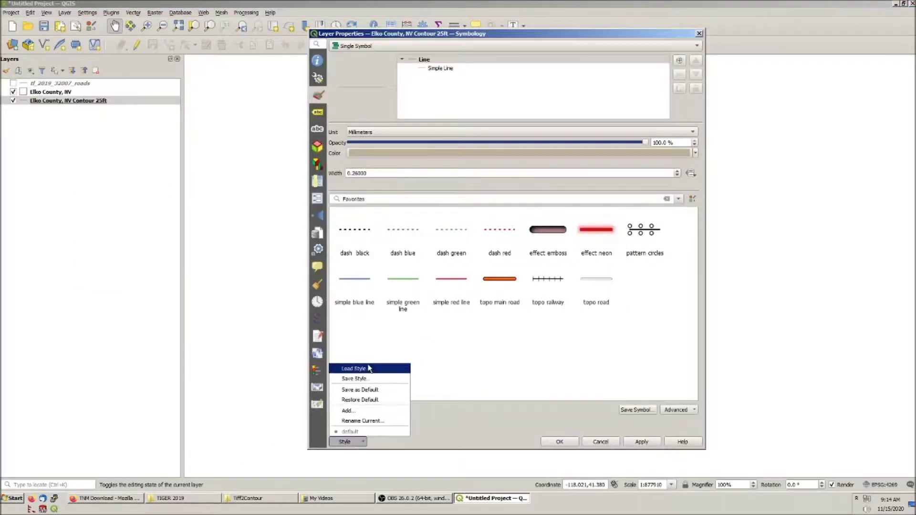
{"action": "left_click", "coordinate": [382, 369]}
{"action": "left_click", "coordinate": [562, 138]}
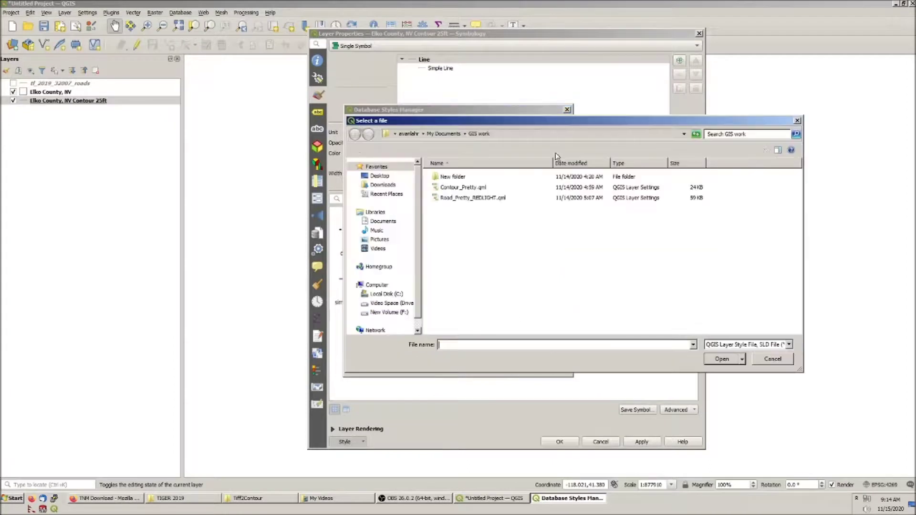
{"action": "left_click", "coordinate": [461, 189]}
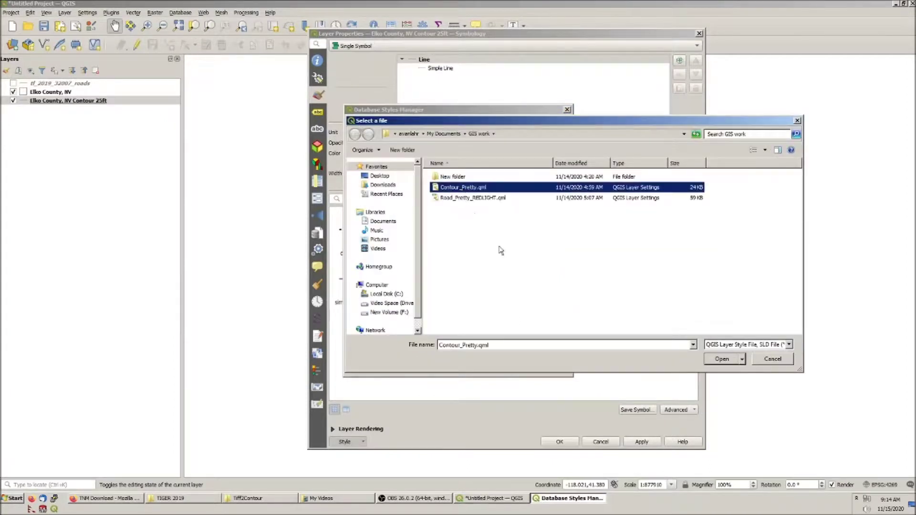
{"action": "left_click", "coordinate": [730, 360]}
{"action": "left_click", "coordinate": [471, 366]}
{"action": "left_click", "coordinate": [642, 442]}
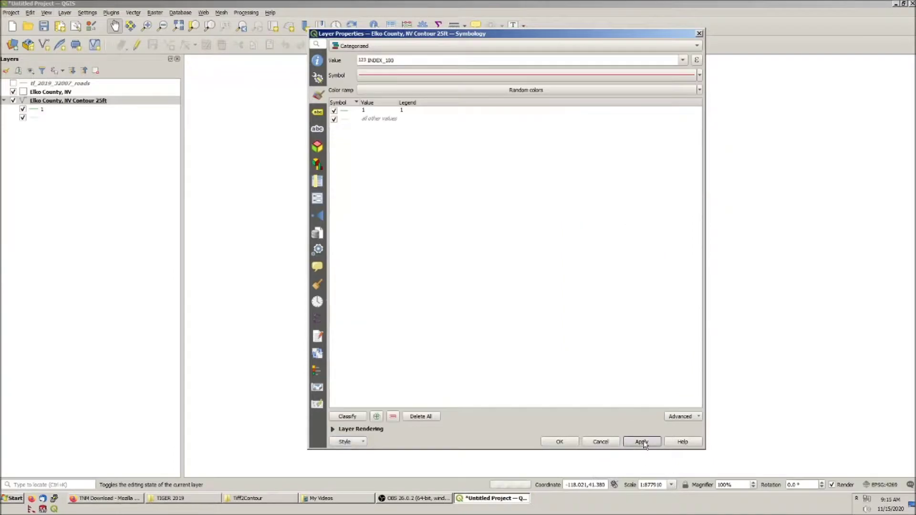
{"action": "left_click", "coordinate": [560, 443]}
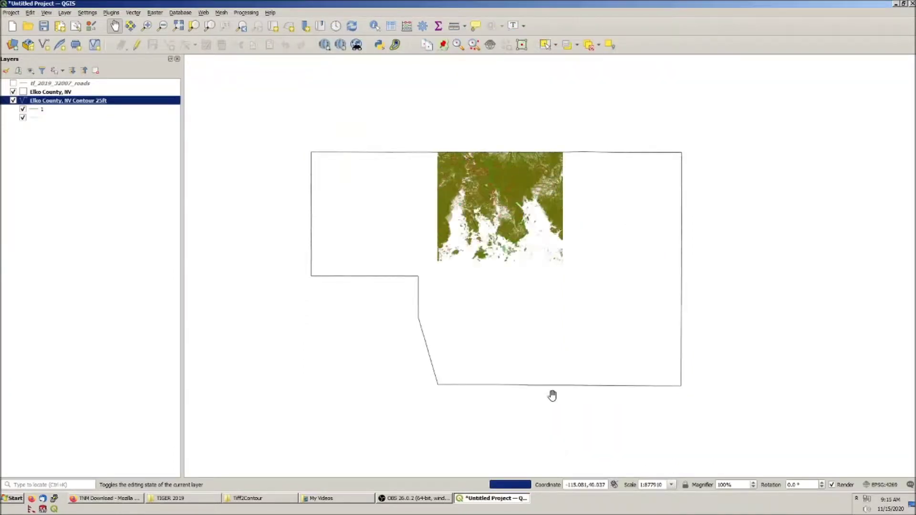
Step: Show the tl_2019_32007_roads layer, load the saved style Road_Pretty_REDLIGHT.qml onto it and accept the categorized symbology
{"action": "left_click", "coordinate": [13, 83]}
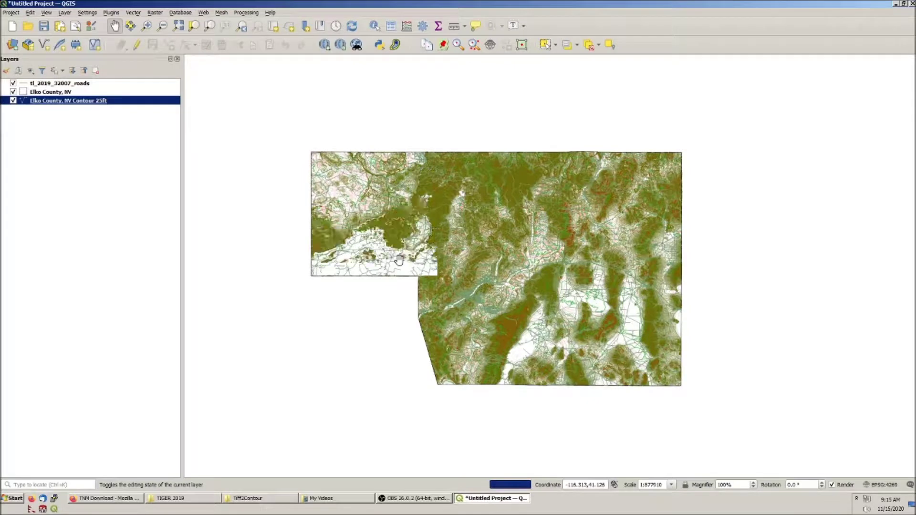
{"action": "right_click", "coordinate": [62, 86]}
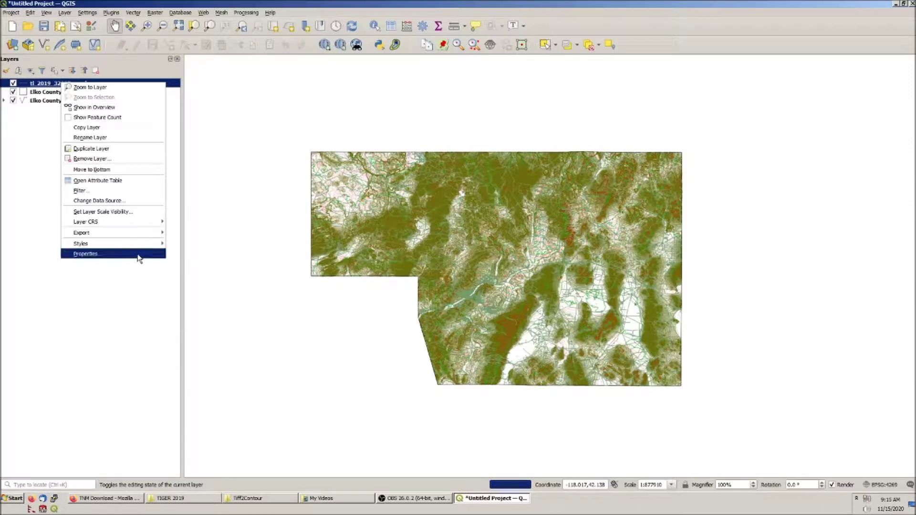
{"action": "key", "text": "Return"}
{"action": "left_click", "coordinate": [347, 441]}
{"action": "left_click", "coordinate": [356, 370]}
{"action": "double_click", "coordinate": [461, 190]}
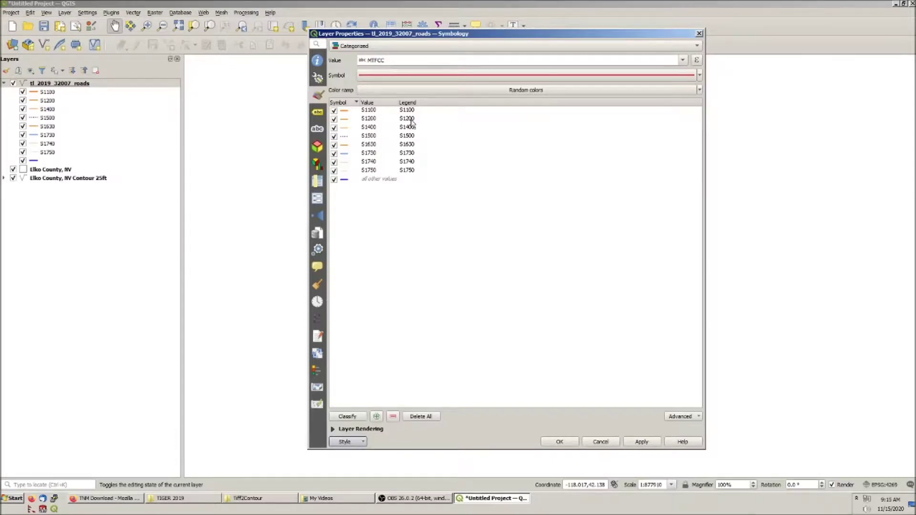
{"action": "left_click_drag", "start_coordinate": [406, 125], "coordinate": [393, 135]}
{"action": "left_click", "coordinate": [376, 139]}
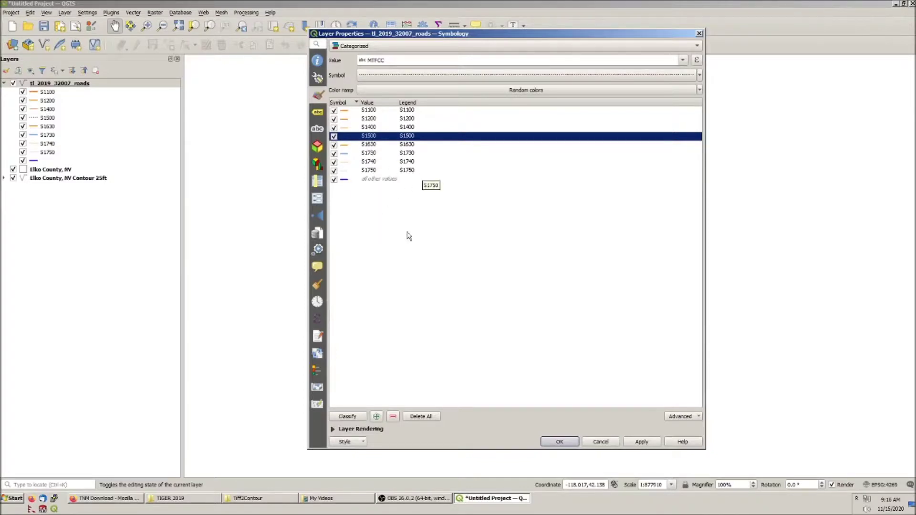
{"action": "left_click", "coordinate": [558, 442]}
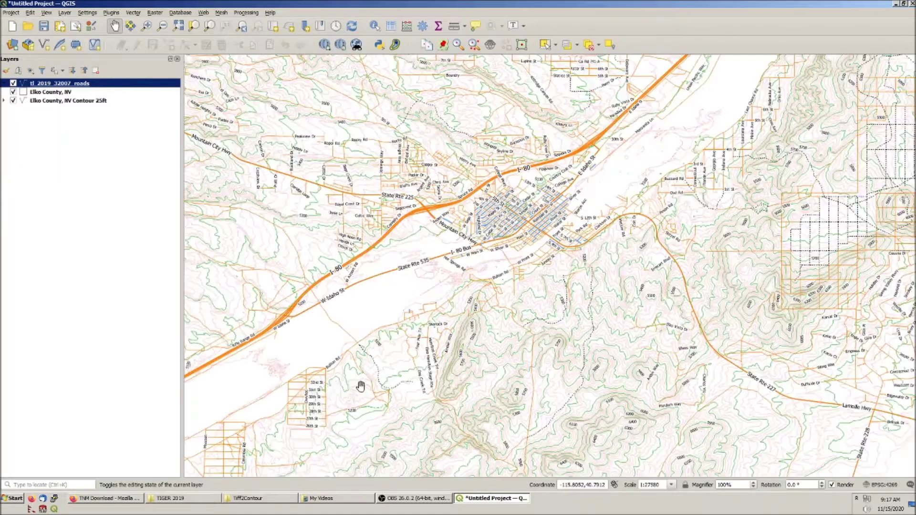
Step: Switch to Firefox, return to the TIGER/Line Shapefiles main download page and choose the 2019 Places layer type
{"action": "left_click", "coordinate": [105, 501]}
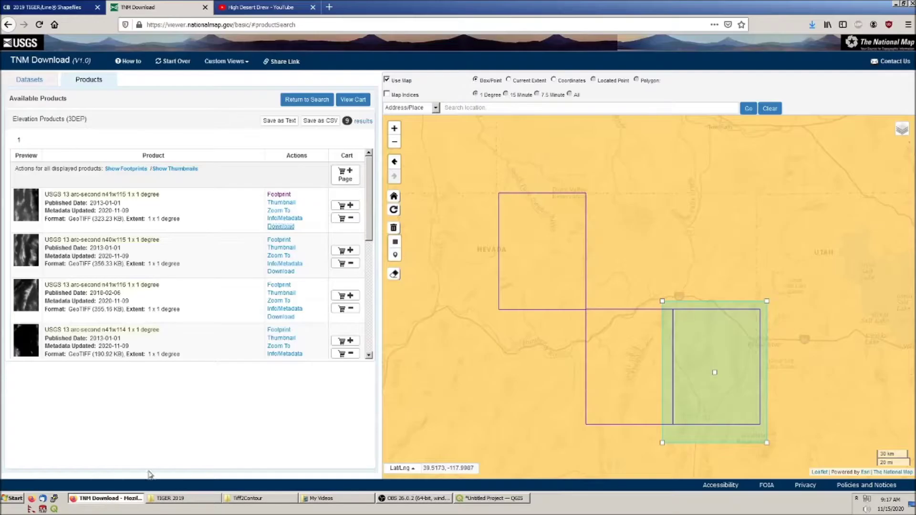
{"action": "left_click", "coordinate": [67, 7]}
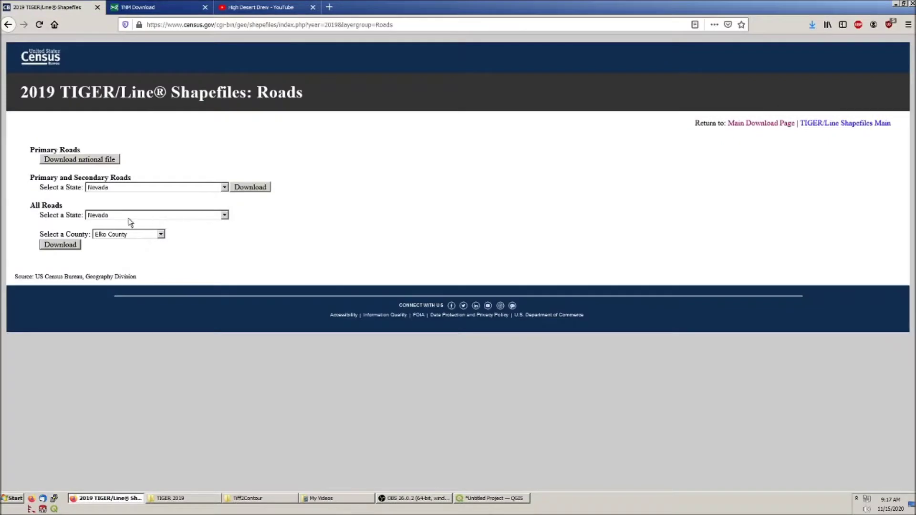
{"action": "left_click", "coordinate": [767, 124]}
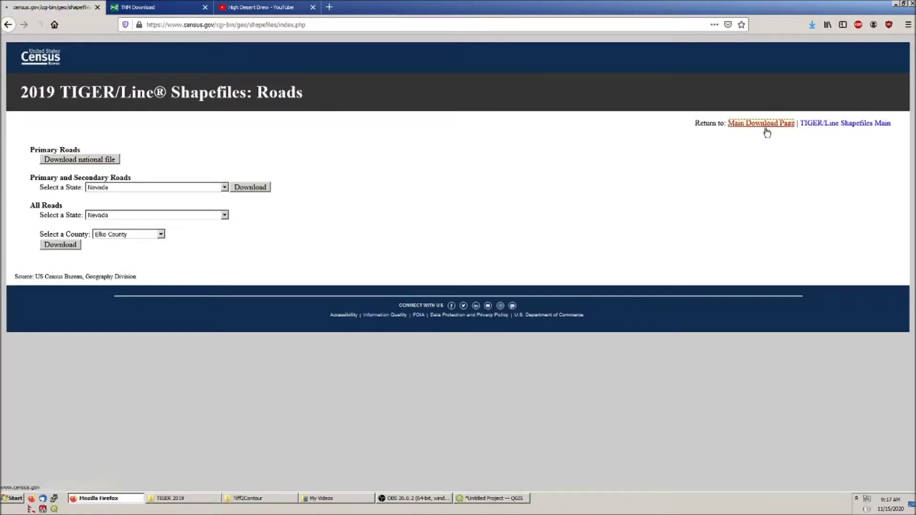
{"action": "left_click", "coordinate": [113, 180]}
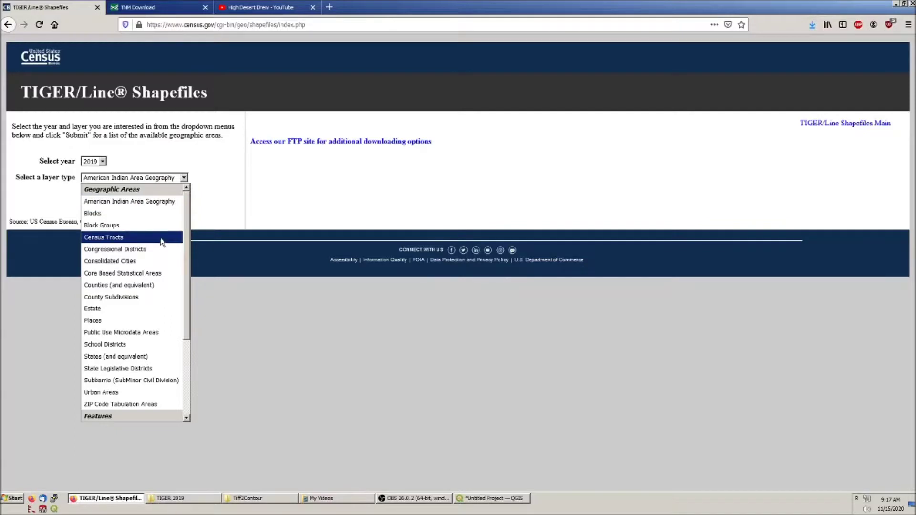
{"action": "left_click", "coordinate": [146, 322]}
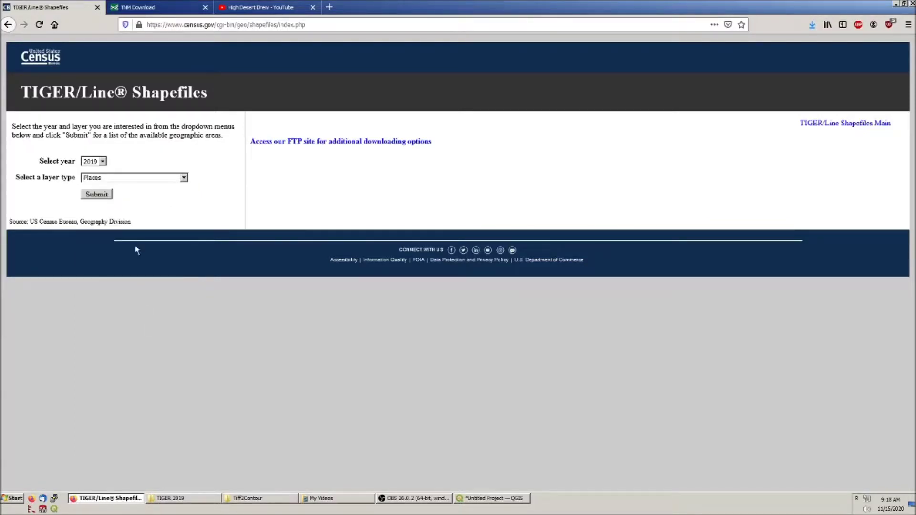
{"action": "left_click", "coordinate": [128, 180]}
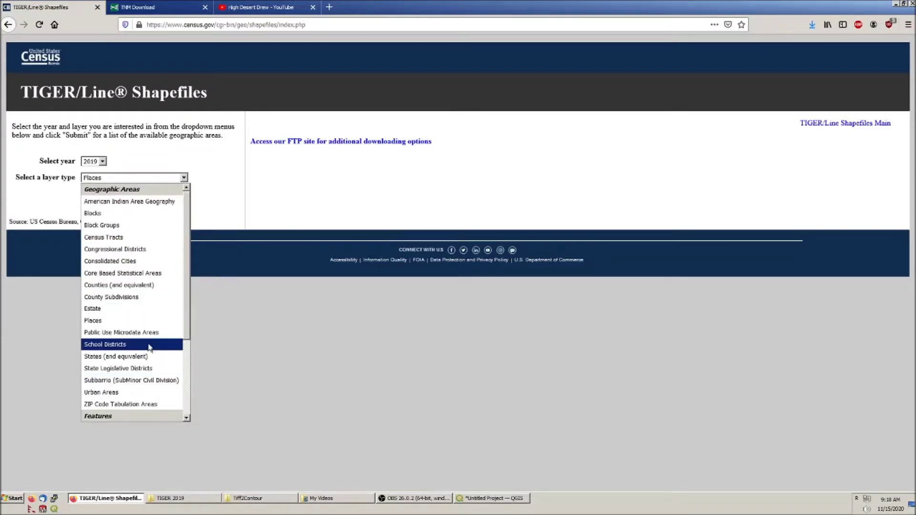
{"action": "scroll", "coordinate": [153, 369], "scroll_direction": "down", "scroll_amount": 1}
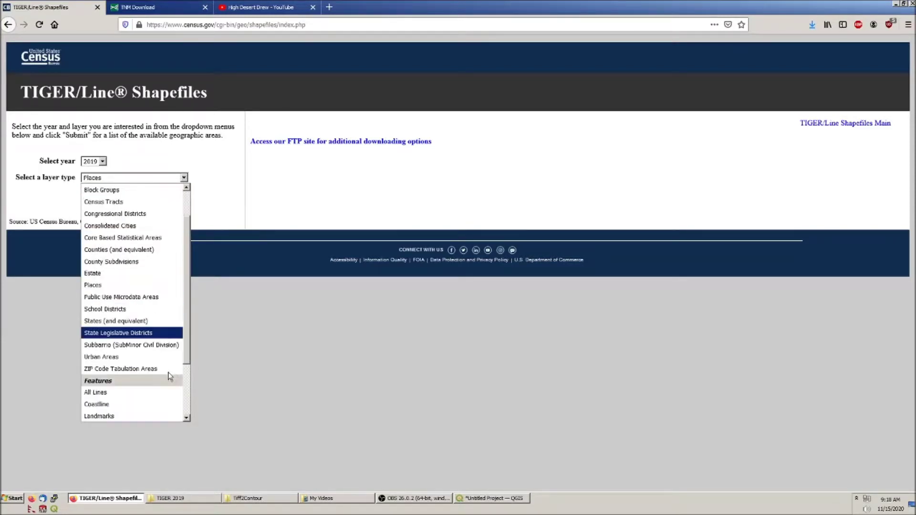
{"action": "scroll", "coordinate": [154, 399], "scroll_direction": "down", "scroll_amount": 2}
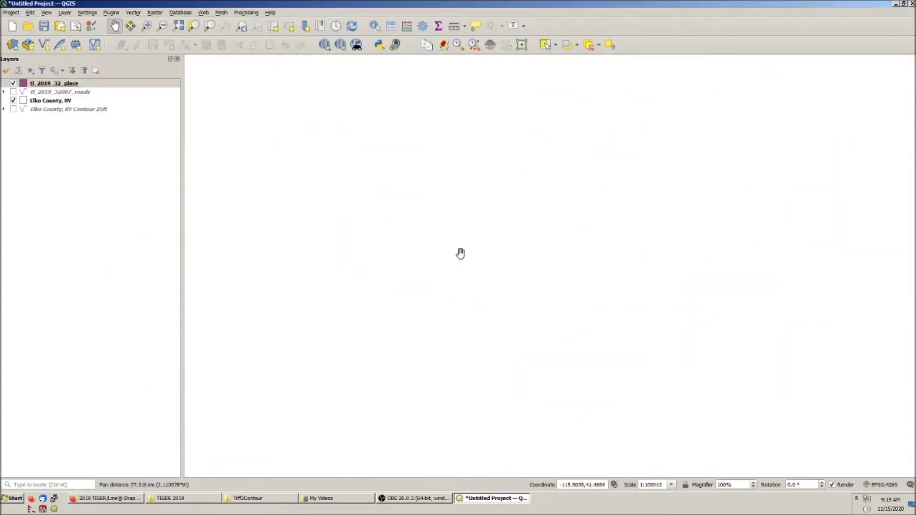
Step: Clip the tl_2019_32_place layer to the Elko County, NV boundary and save the output as Elko County, NV, Place
{"action": "scroll", "coordinate": [460, 253], "scroll_direction": "down", "scroll_amount": 1}
{"action": "scroll", "coordinate": [604, 208], "scroll_direction": "down", "scroll_amount": 1}
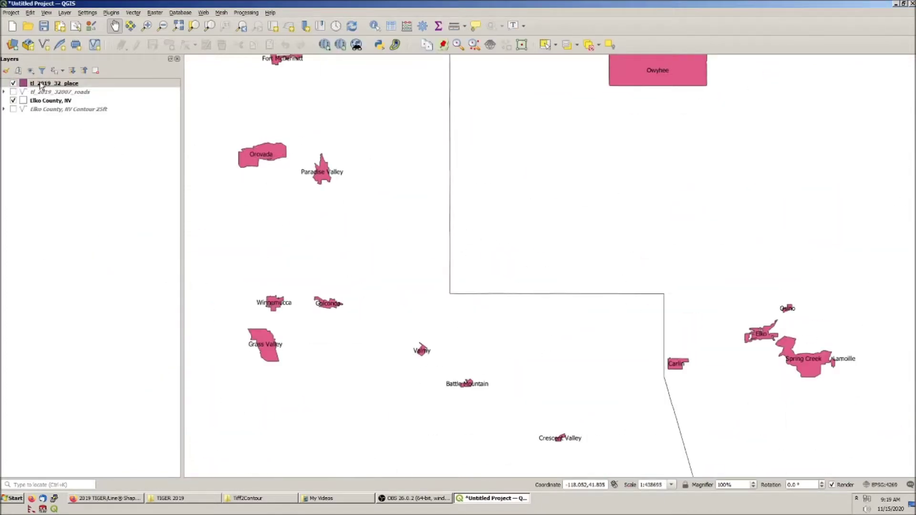
{"action": "left_click", "coordinate": [42, 84]}
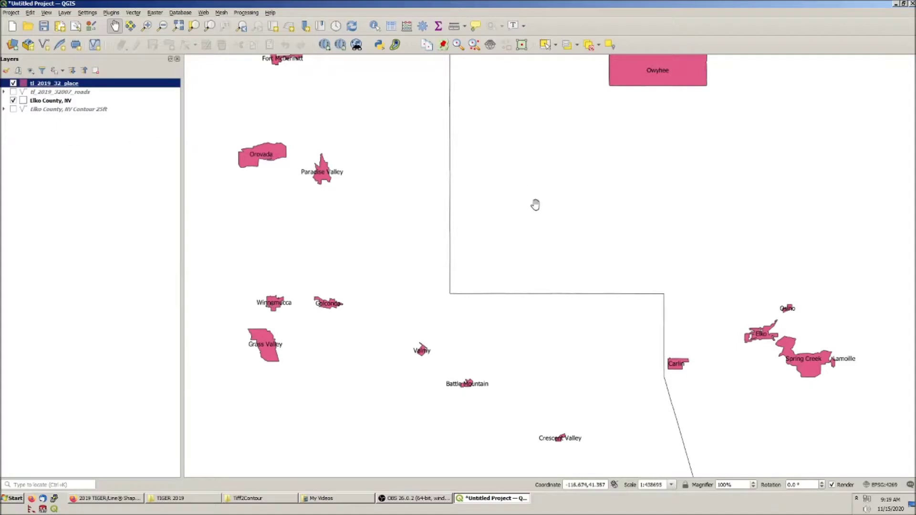
{"action": "scroll", "coordinate": [519, 181], "scroll_direction": "down", "scroll_amount": 2}
{"action": "left_click_drag", "start_coordinate": [599, 188], "coordinate": [494, 114]}
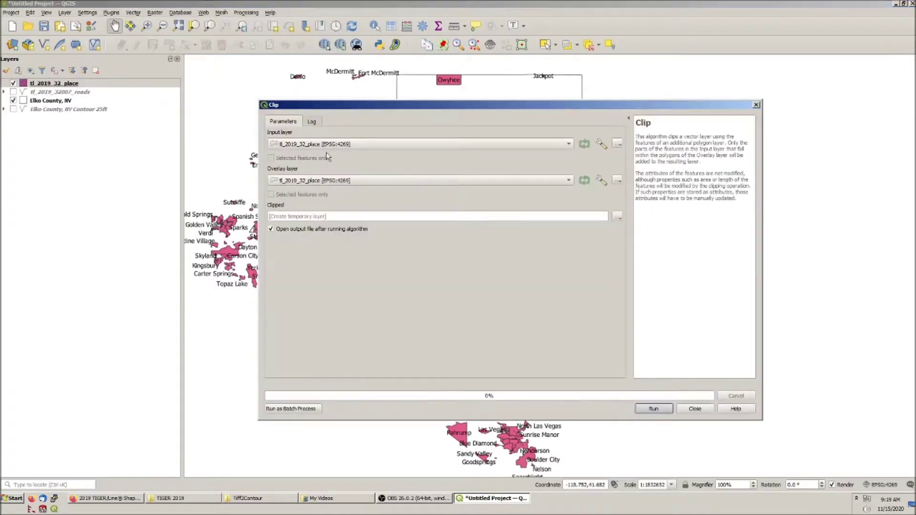
{"action": "left_click", "coordinate": [618, 216]}
{"action": "type", "text": "Elko County, NV, Place"}
{"action": "key", "text": "Return"}
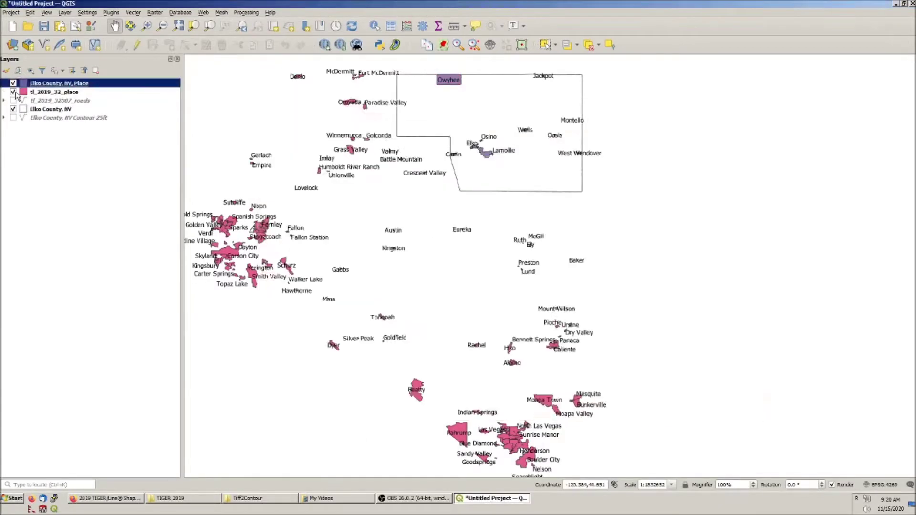
Step: Give the Elko County, NV, Place layer a semi-transparent pink fill in its symbology properties
{"action": "double_click", "coordinate": [58, 83]}
{"action": "left_click", "coordinate": [317, 95]}
{"action": "left_click", "coordinate": [696, 152]}
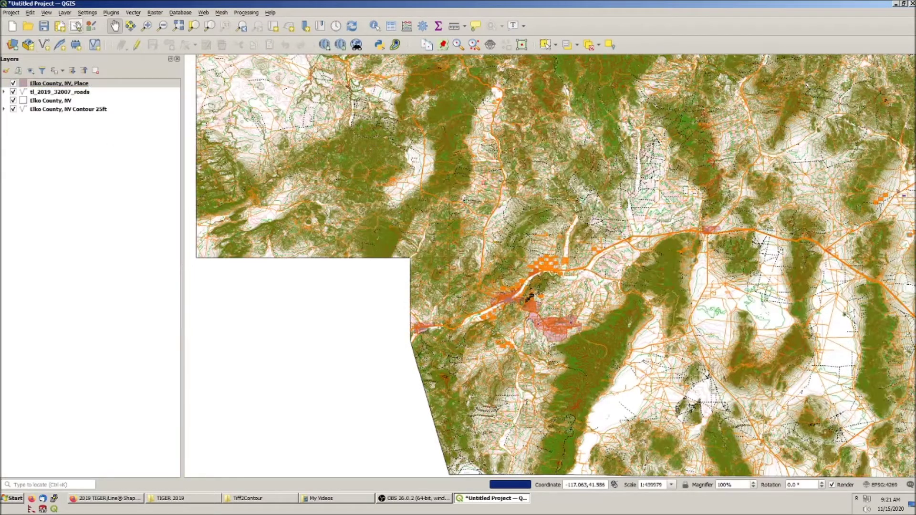
{"action": "left_click_drag", "start_coordinate": [621, 229], "coordinate": [609, 367]}
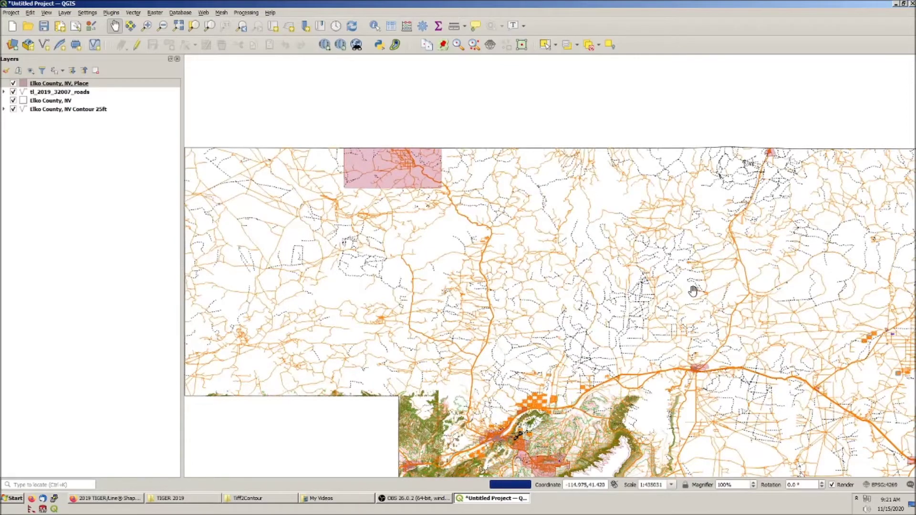
{"action": "left_click_drag", "start_coordinate": [693, 291], "coordinate": [493, 168]}
{"action": "left_click_drag", "start_coordinate": [637, 391], "coordinate": [665, 231]}
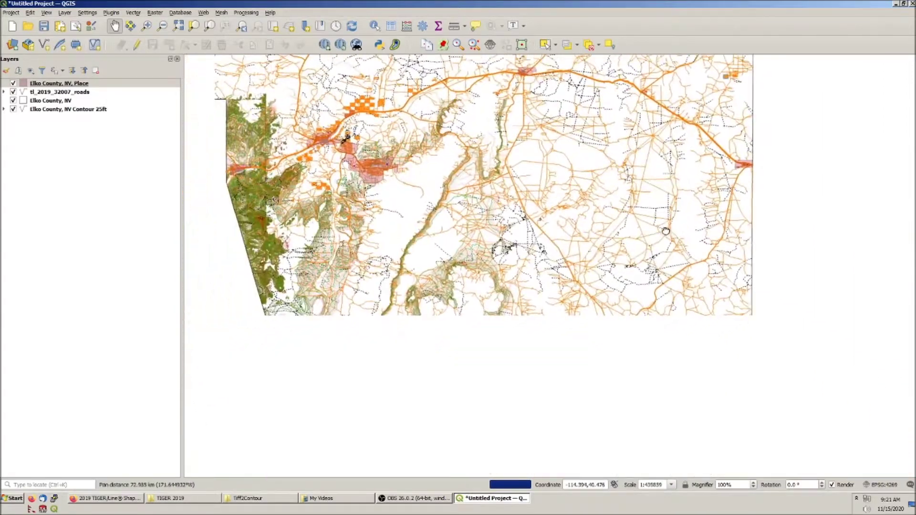
{"action": "left_click_drag", "start_coordinate": [387, 162], "coordinate": [557, 354]}
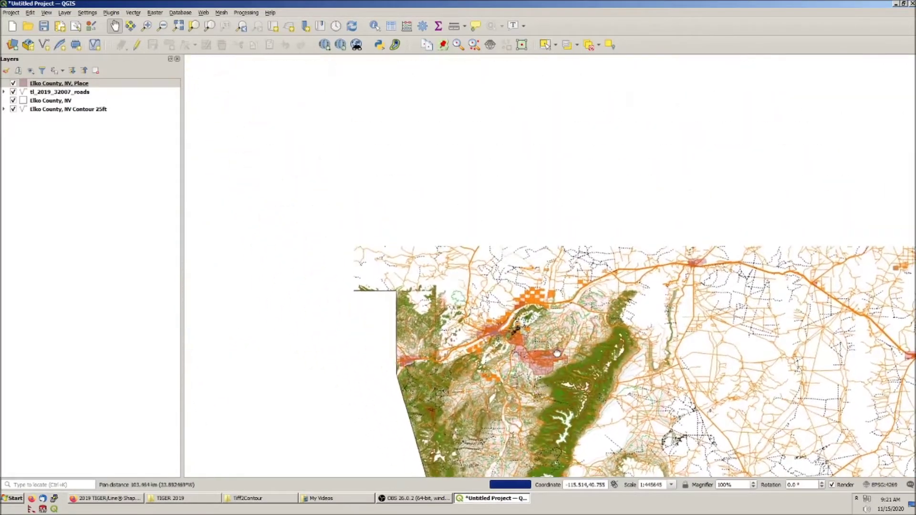
{"action": "left_click_drag", "start_coordinate": [440, 173], "coordinate": [479, 245]}
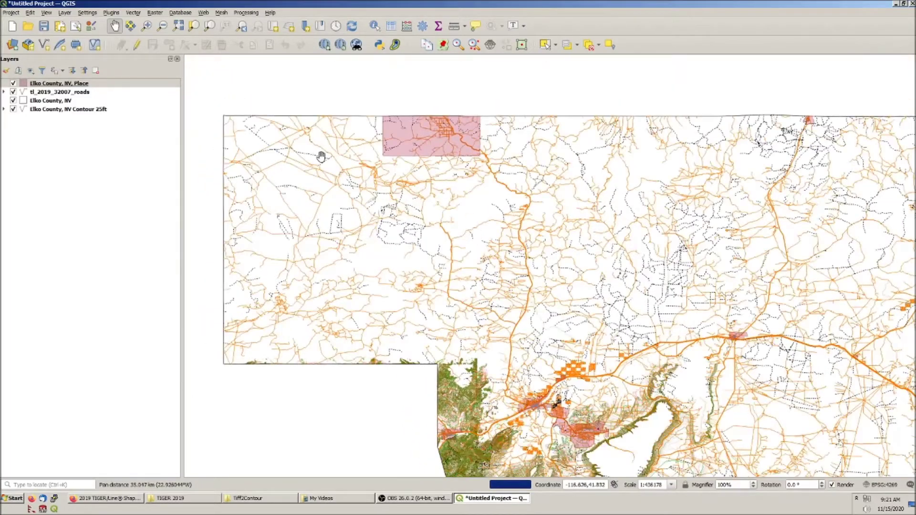
Step: Save the project as Elko County, NV in the User Generated Files folder
{"action": "left_click", "coordinate": [43, 26]}
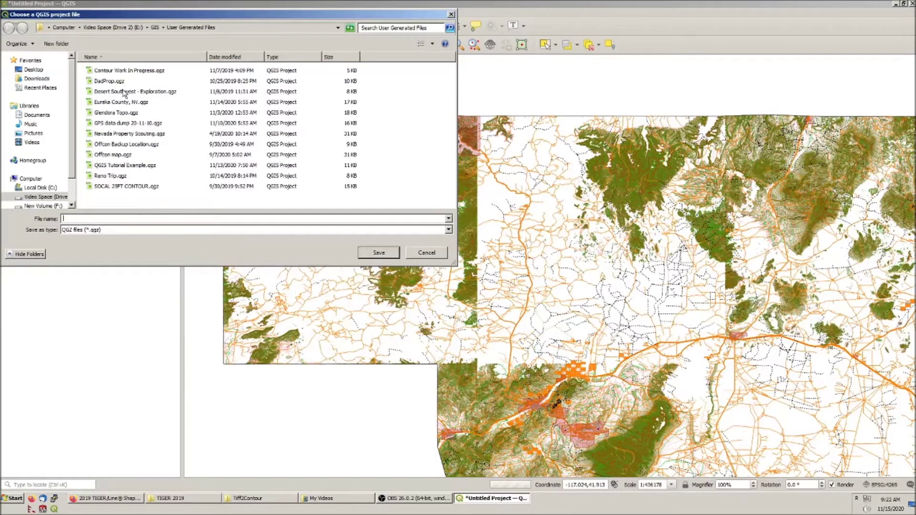
{"action": "type", "text": "Elko County, NV"}
{"action": "key", "text": "Return"}
{"action": "left_click_drag", "start_coordinate": [775, 275], "coordinate": [668, 165]}
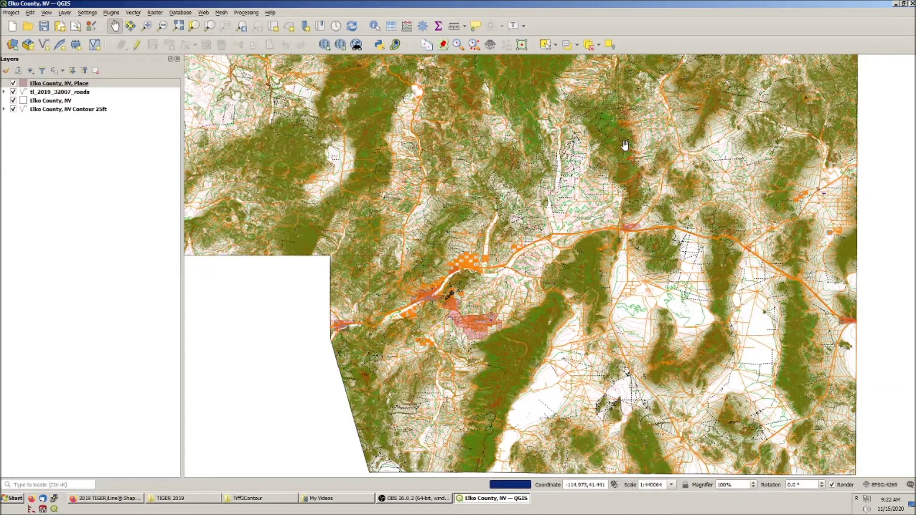
{"action": "left_click_drag", "start_coordinate": [720, 307], "coordinate": [635, 205]}
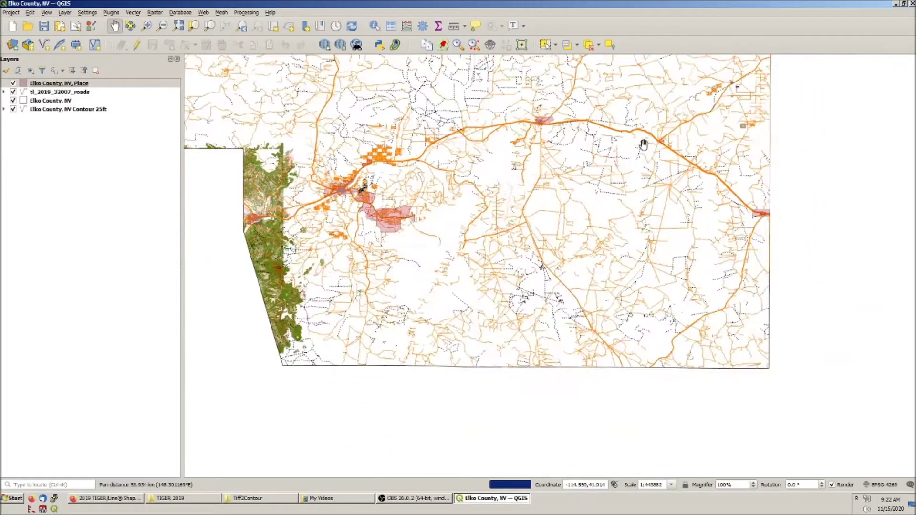
{"action": "left_click_drag", "start_coordinate": [643, 144], "coordinate": [568, 190]}
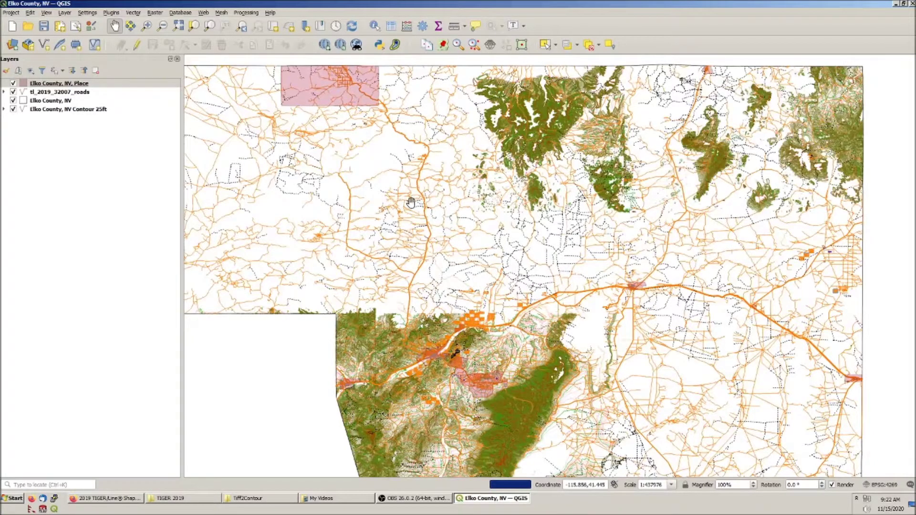
{"action": "left_click_drag", "start_coordinate": [411, 202], "coordinate": [461, 182]}
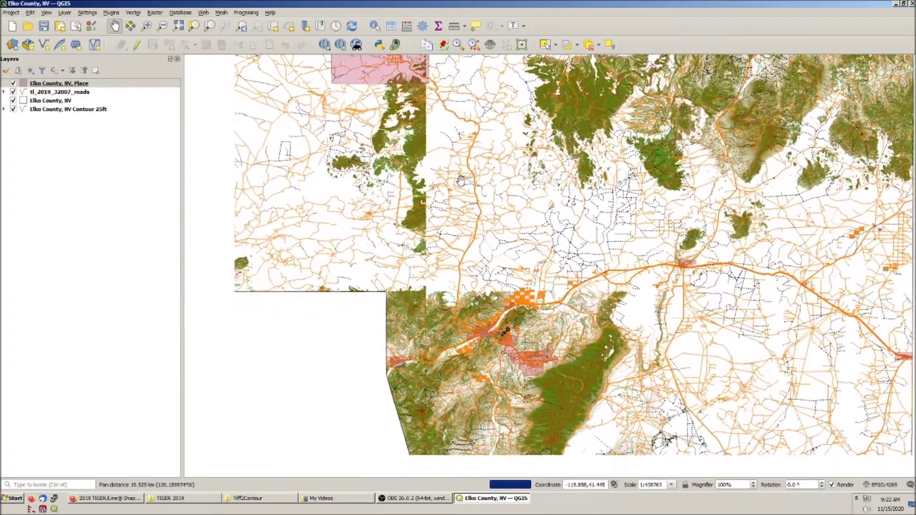